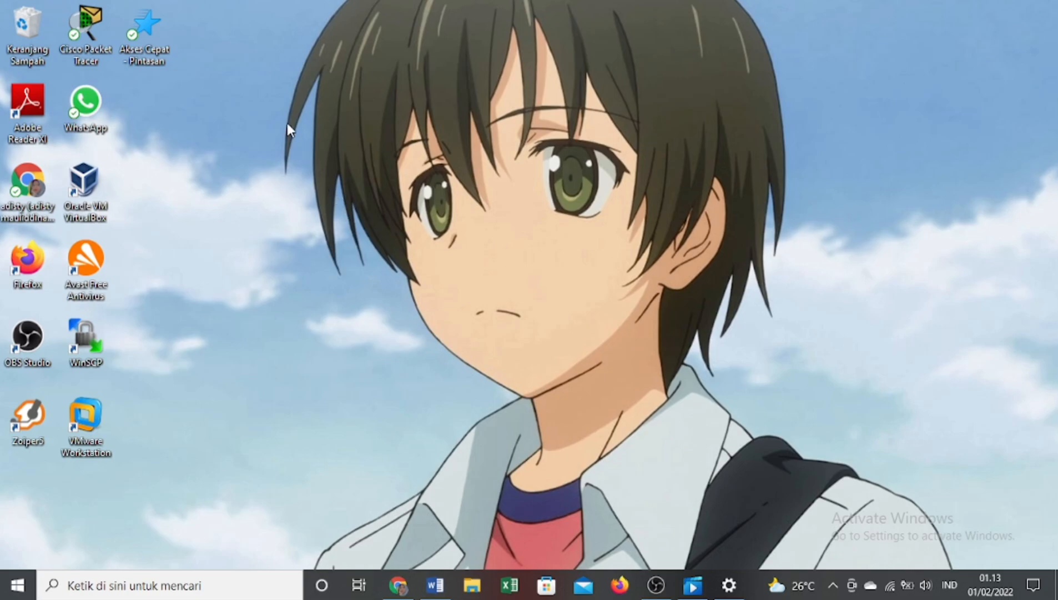
Step: Open Oracle VM VirtualBox and start a new virtual machine named "install debian-" followed by the user's first name
{"action": "double_click", "coordinate": [105, 189]}
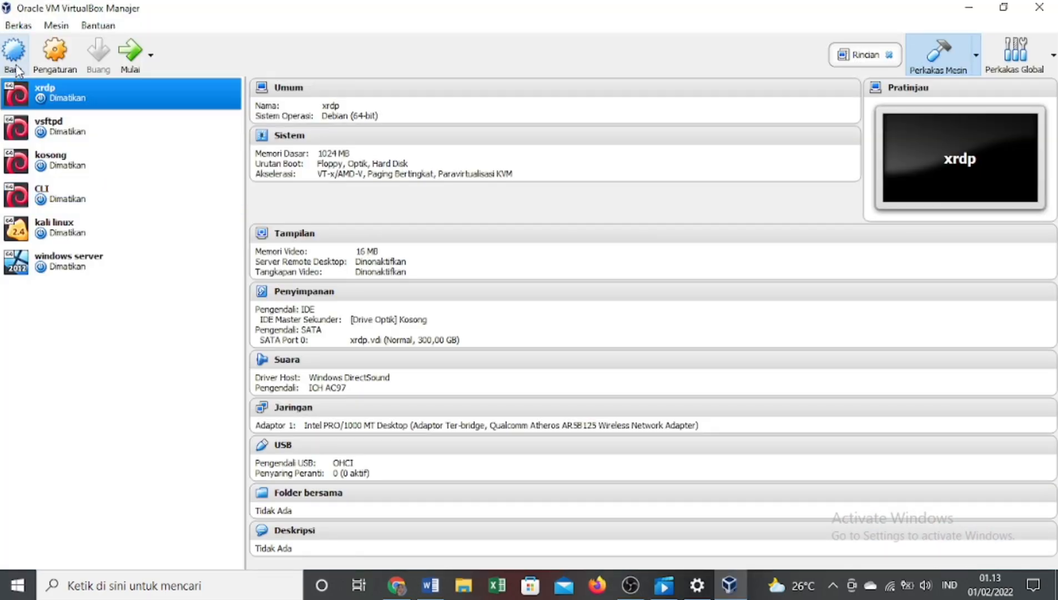
{"action": "left_click", "coordinate": [15, 65]}
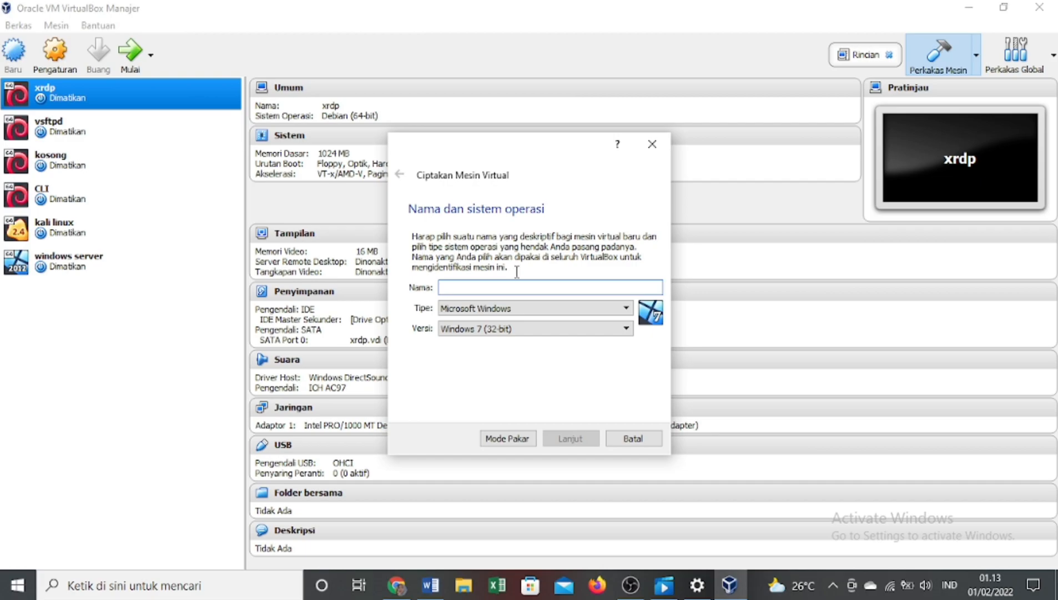
{"action": "type", "text": "i"}
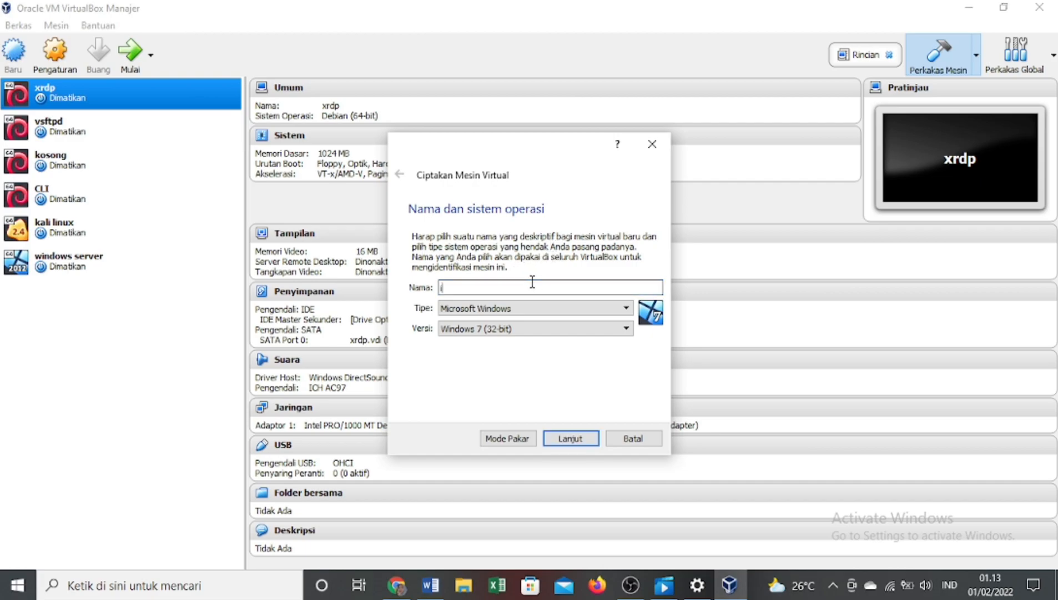
{"action": "type", "text": "nstall debian-adisty"}
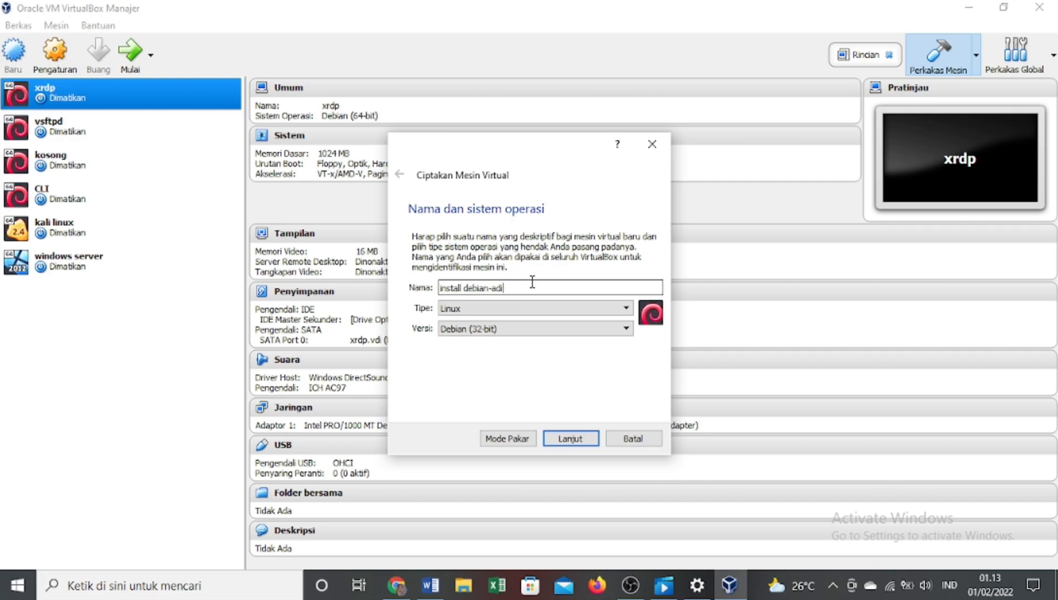
Step: Set the new machine's operating system type to Linux and its version to Debian (64-bit), and continue to the memory size
{"action": "left_click", "coordinate": [528, 310]}
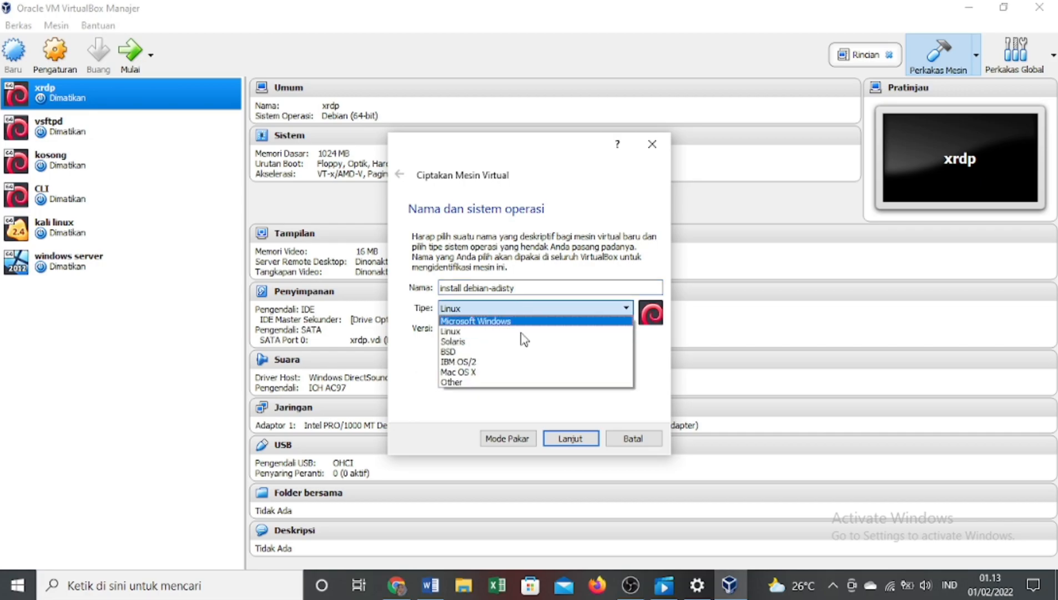
{"action": "left_click", "coordinate": [522, 331]}
{"action": "left_click", "coordinate": [522, 330]}
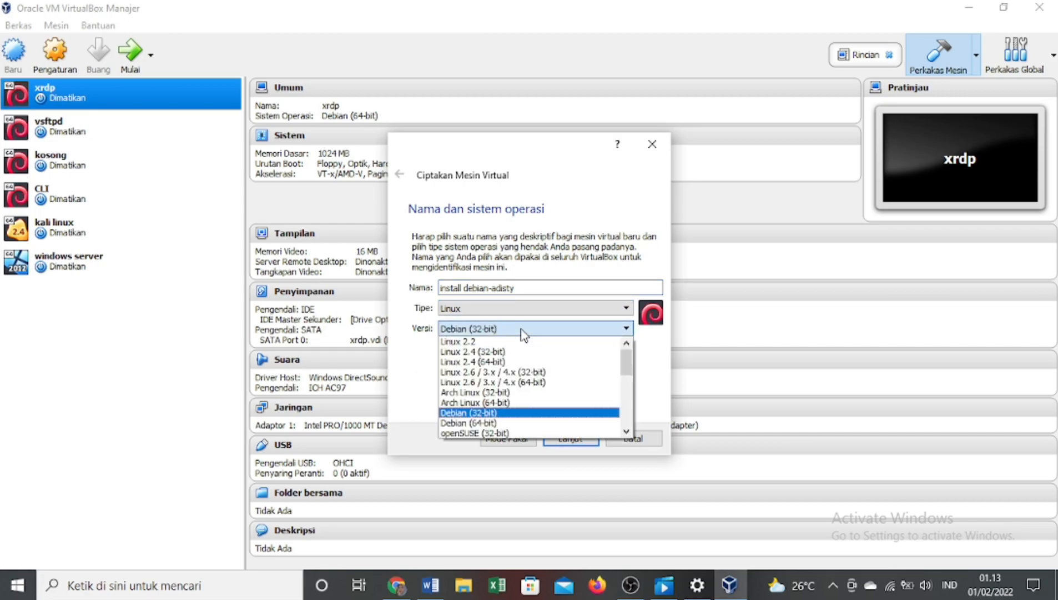
{"action": "left_click", "coordinate": [503, 423]}
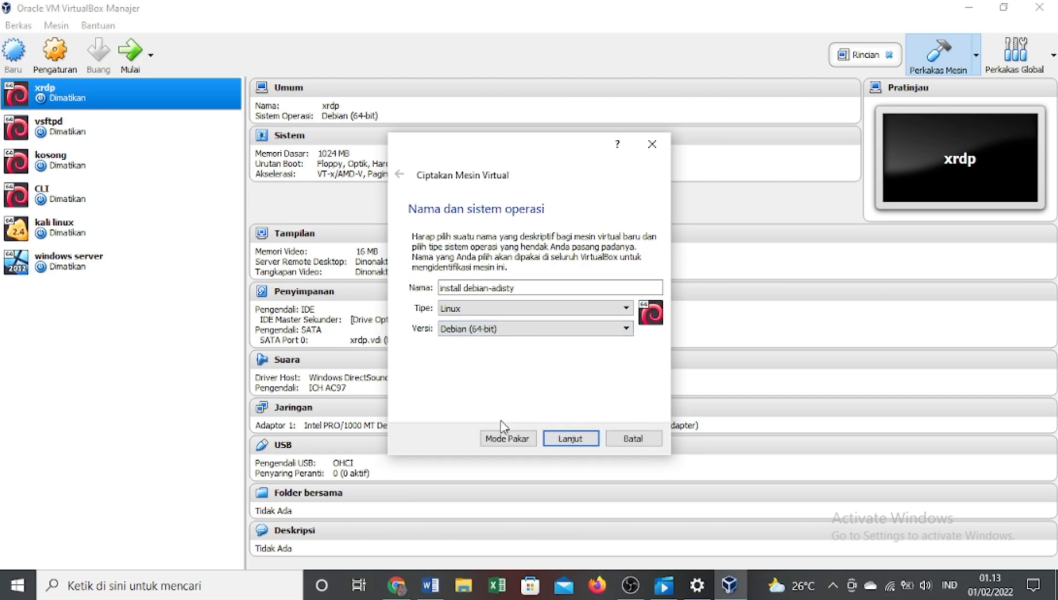
{"action": "left_click", "coordinate": [567, 439]}
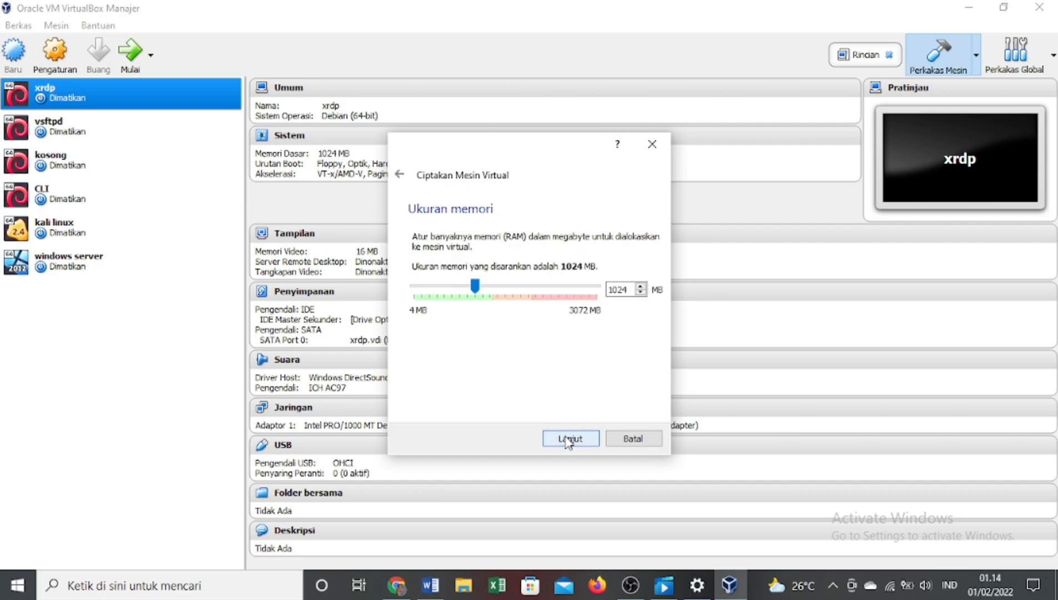
Step: Accept 1024 MB of memory and choose a new virtual hard disk of type VDI, dynamically allocated
{"action": "left_click", "coordinate": [571, 445]}
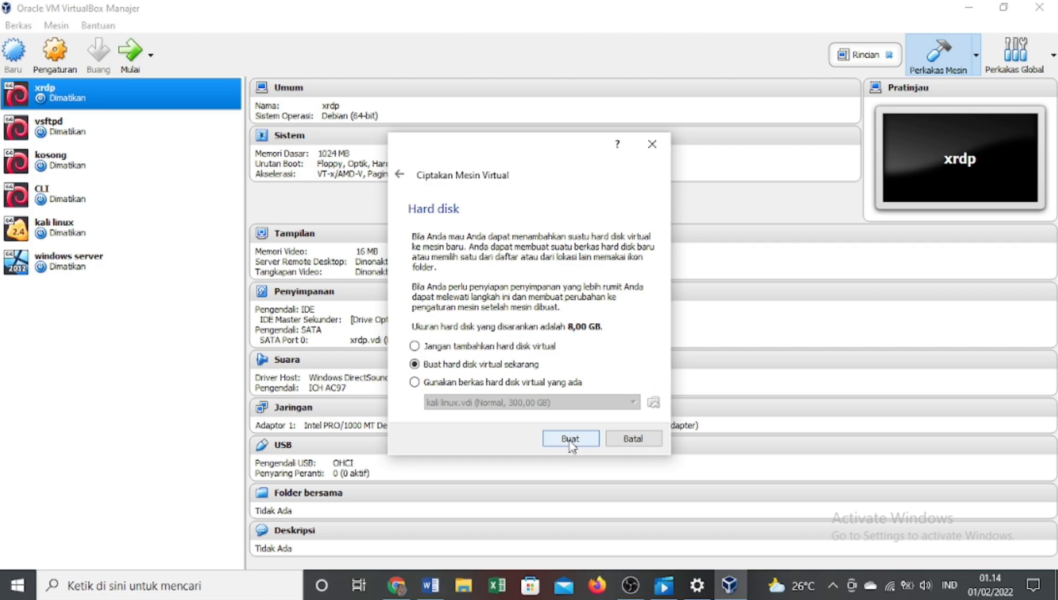
{"action": "left_click", "coordinate": [570, 439]}
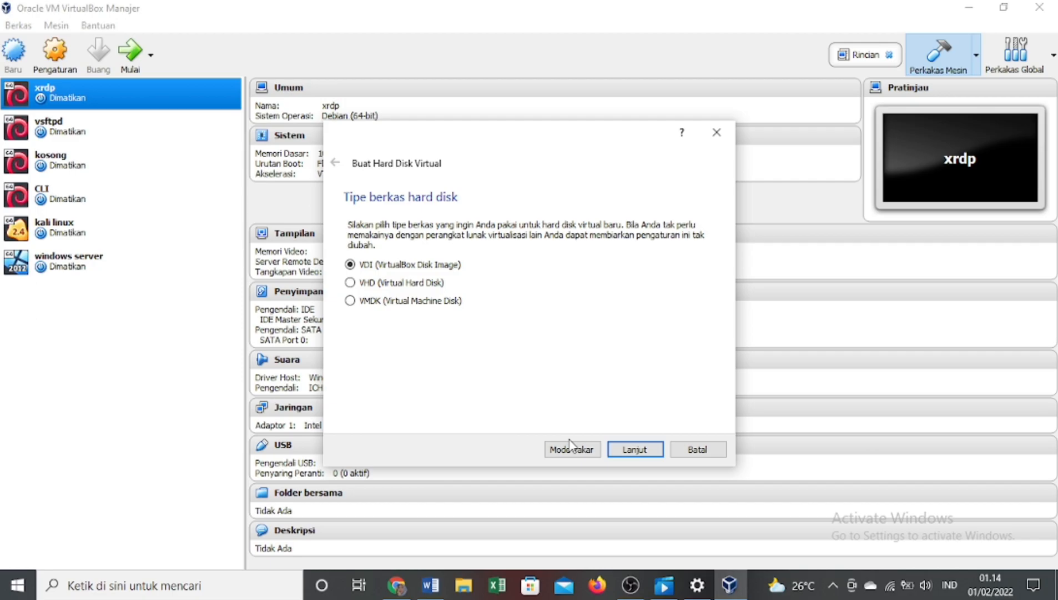
{"action": "left_click", "coordinate": [639, 449]}
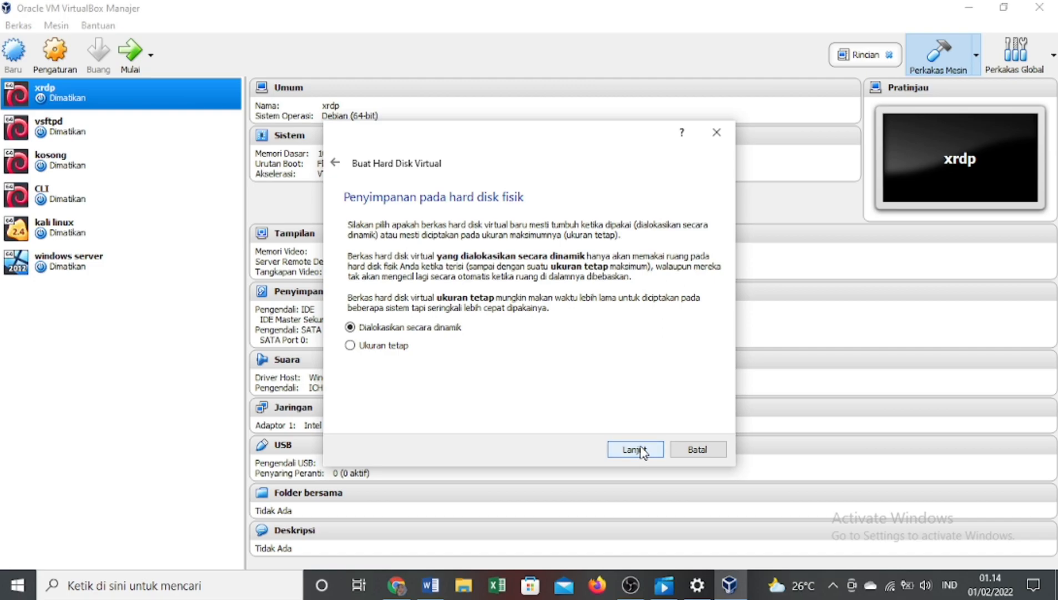
{"action": "left_click", "coordinate": [639, 451]}
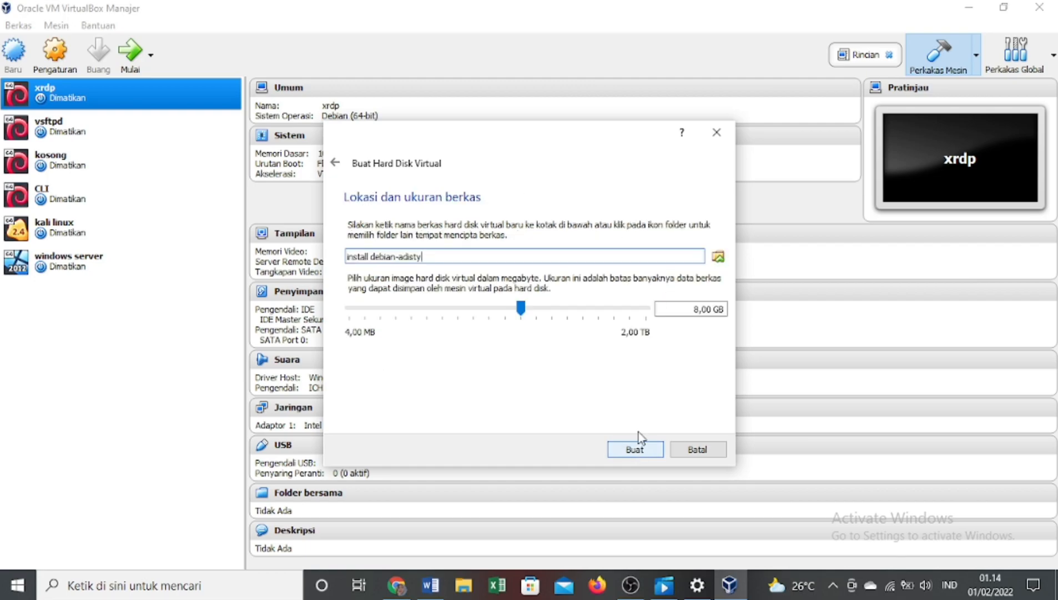
Step: Set the virtual hard disk size to 50 GB and create the disk
{"action": "left_click", "coordinate": [699, 309]}
{"action": "key", "text": "BackSpace"}
{"action": "type", "text": "50"}
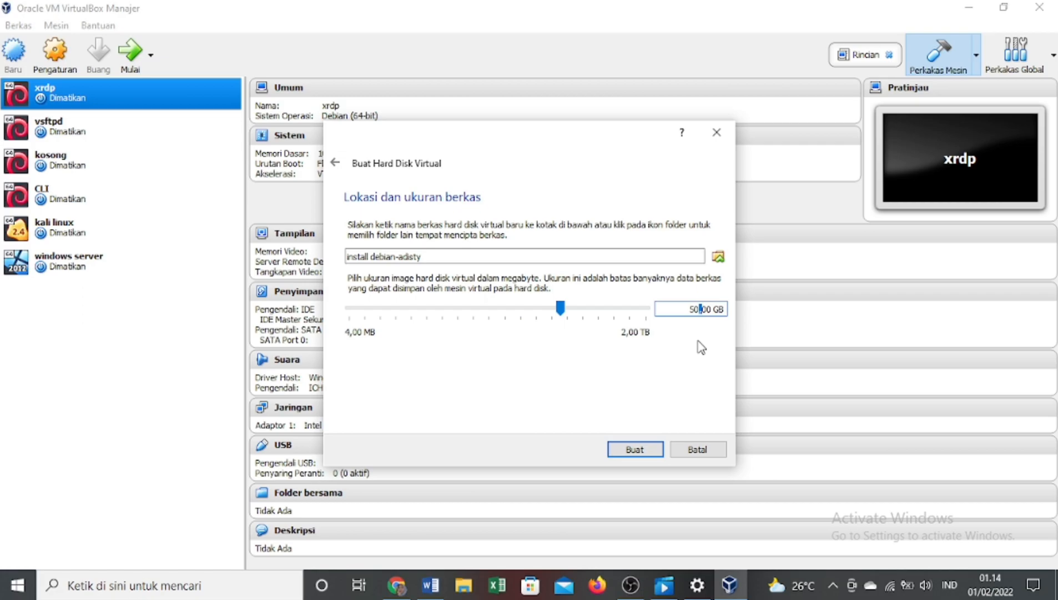
{"action": "left_click", "coordinate": [654, 454]}
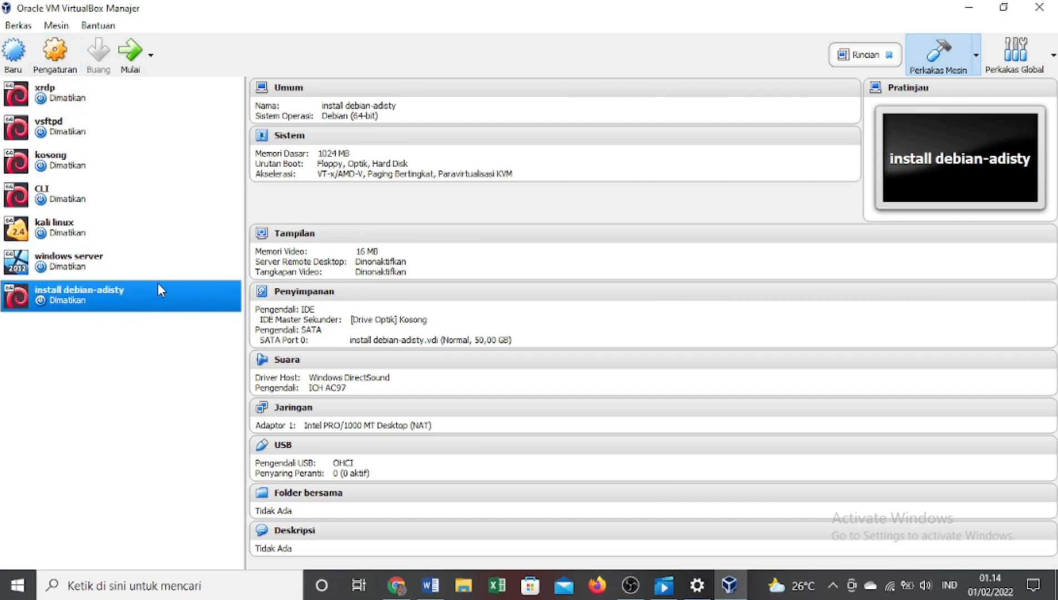
Step: Attach network adapter 1 of the new machine to Adaptor Hanya-host with promiscuous mode Ijinkan Semua, and save the settings
{"action": "left_click", "coordinate": [51, 71]}
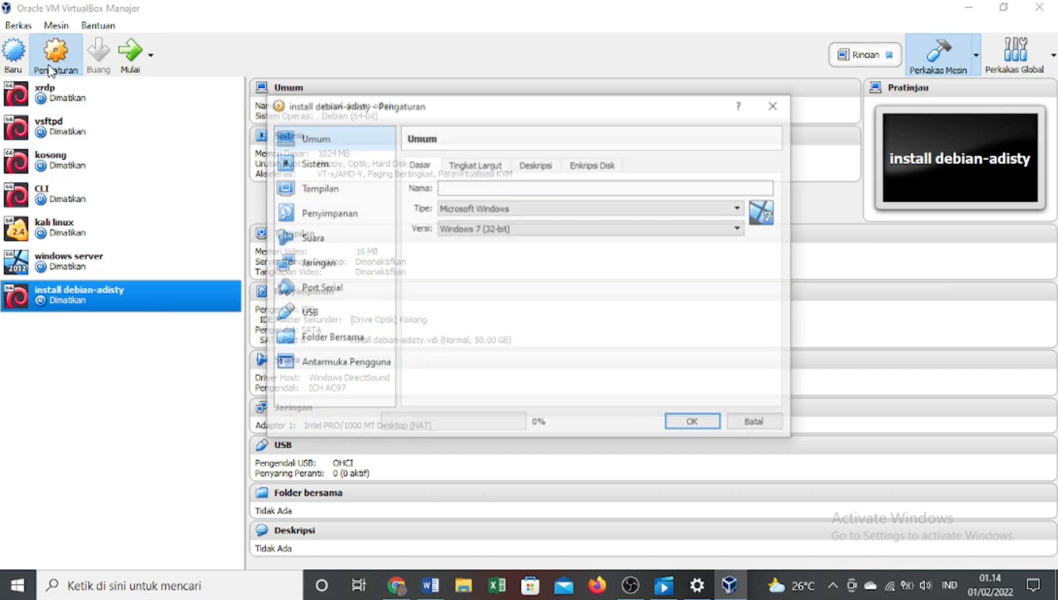
{"action": "left_click", "coordinate": [332, 270]}
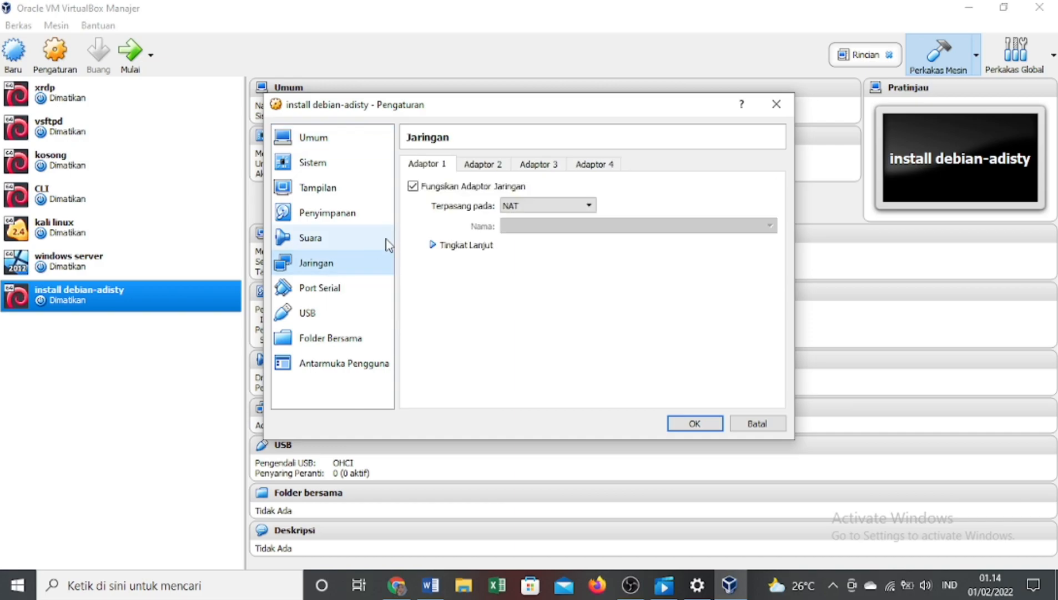
{"action": "left_click", "coordinate": [538, 206]}
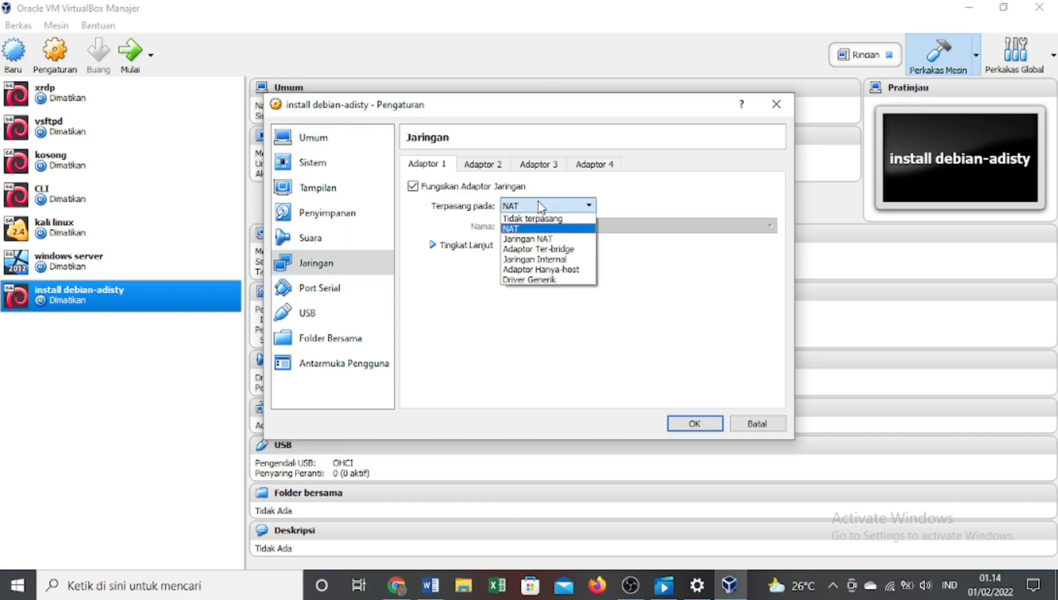
{"action": "left_click", "coordinate": [539, 269]}
{"action": "left_click", "coordinate": [483, 246]}
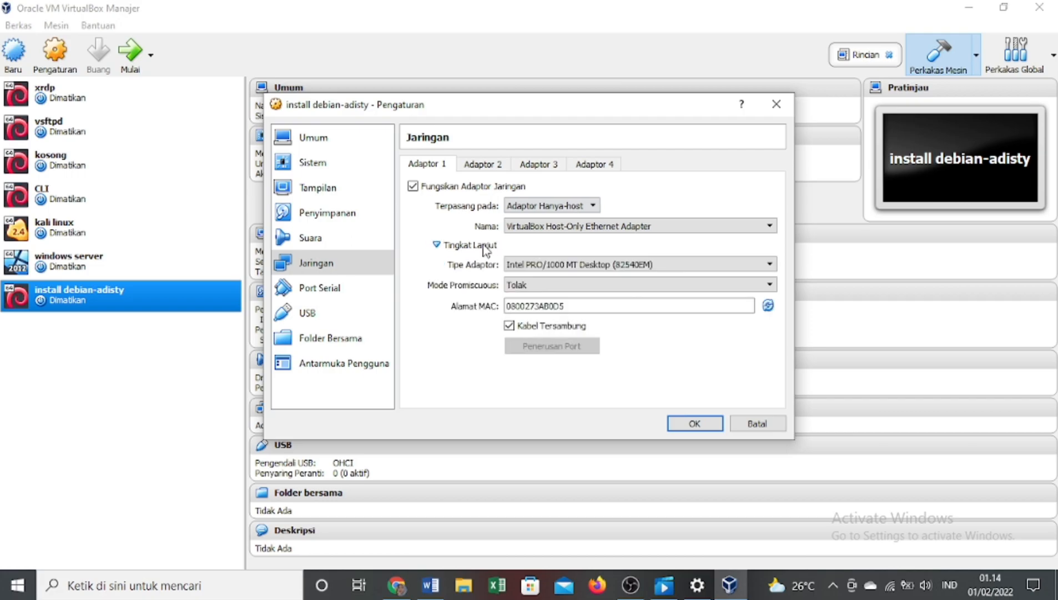
{"action": "left_click", "coordinate": [522, 284]}
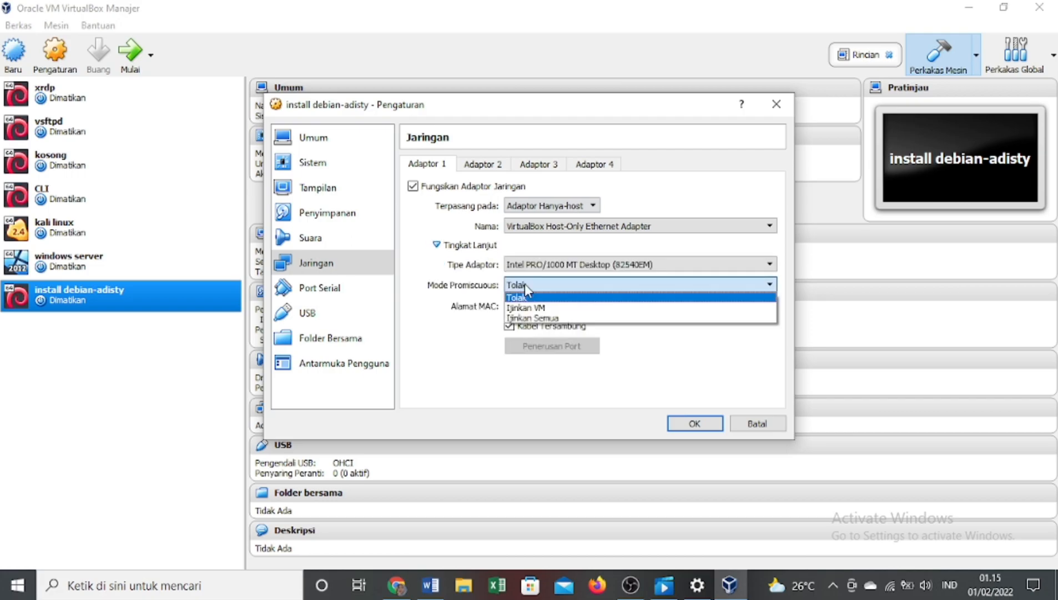
{"action": "left_click", "coordinate": [540, 317]}
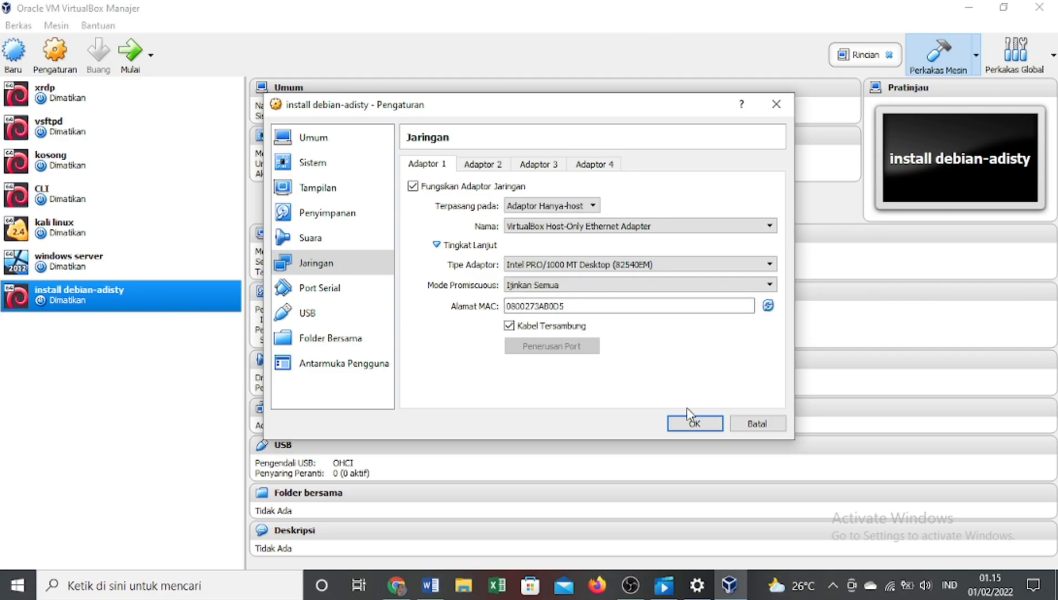
{"action": "left_click", "coordinate": [694, 423]}
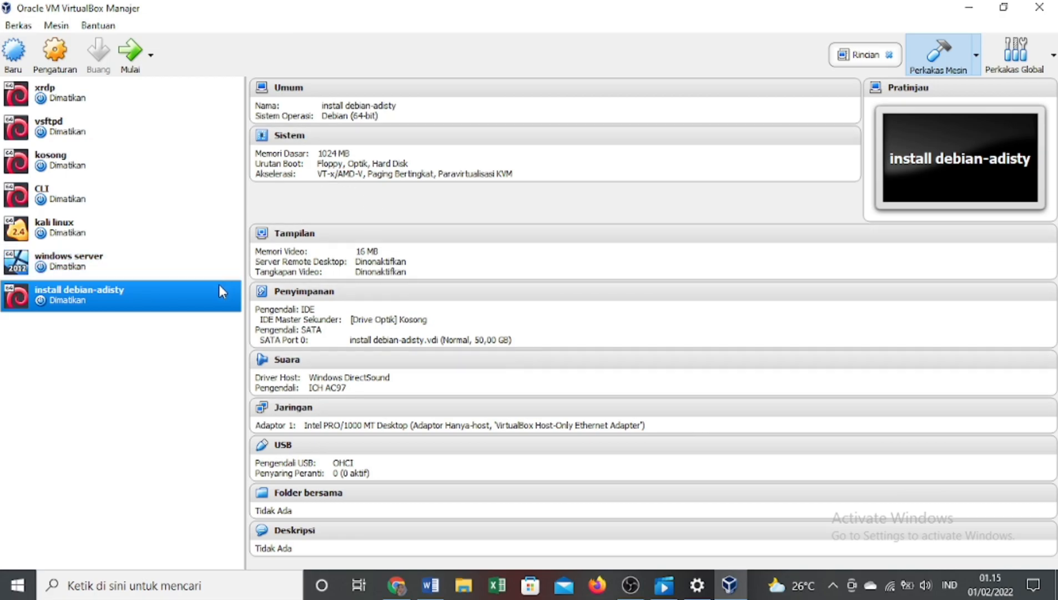
Step: Start the new virtual machine with debian-9.7.0-amd64-DVD-1.iso as its startup disk
{"action": "left_click", "coordinate": [133, 56]}
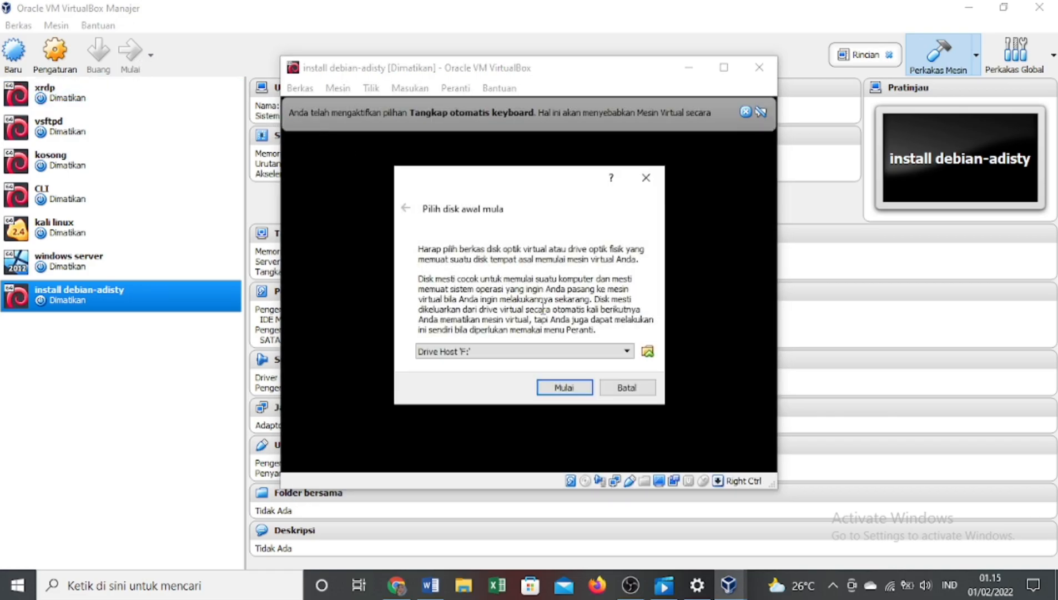
{"action": "left_click", "coordinate": [644, 356]}
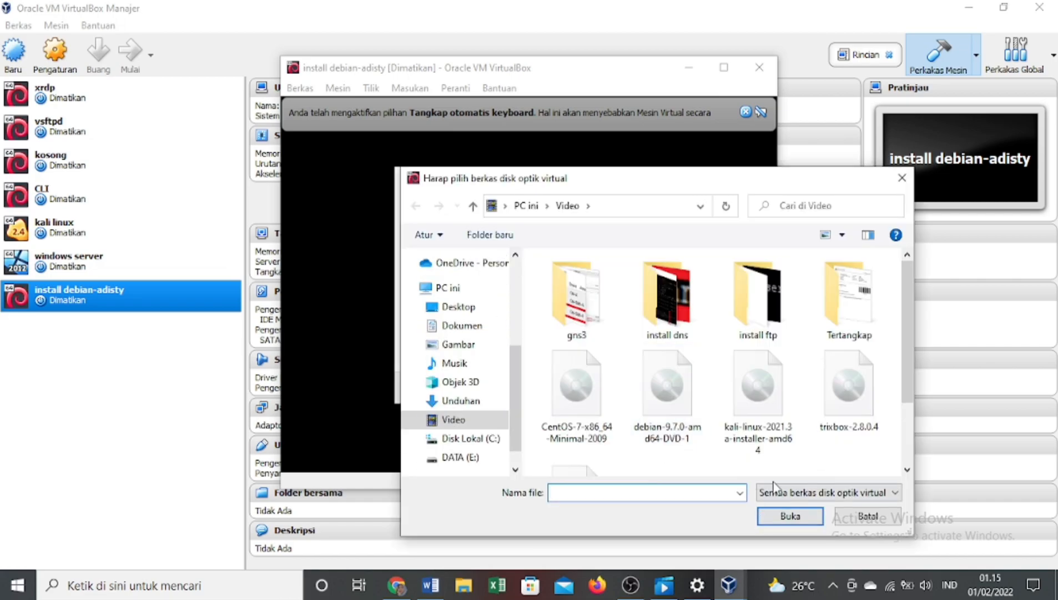
{"action": "left_click", "coordinate": [907, 178]}
{"action": "left_click", "coordinate": [597, 352]}
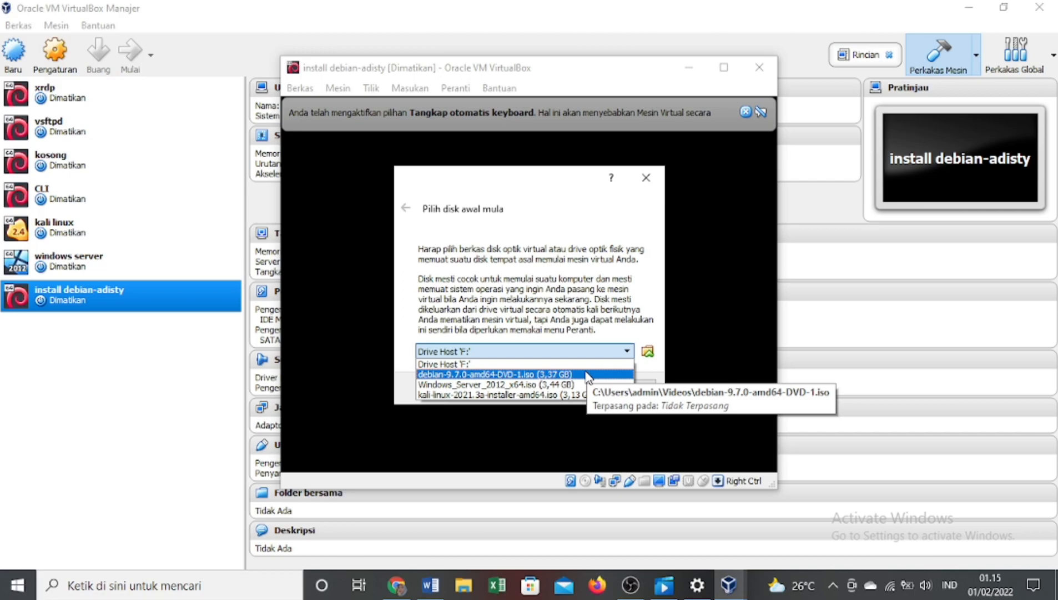
{"action": "left_click", "coordinate": [587, 375]}
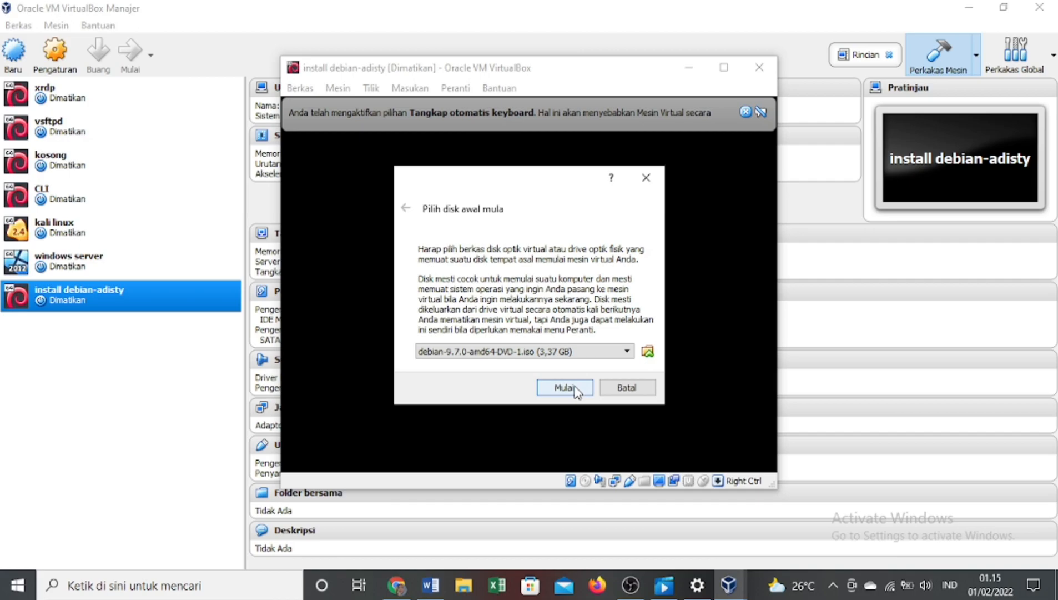
{"action": "left_click", "coordinate": [575, 388]}
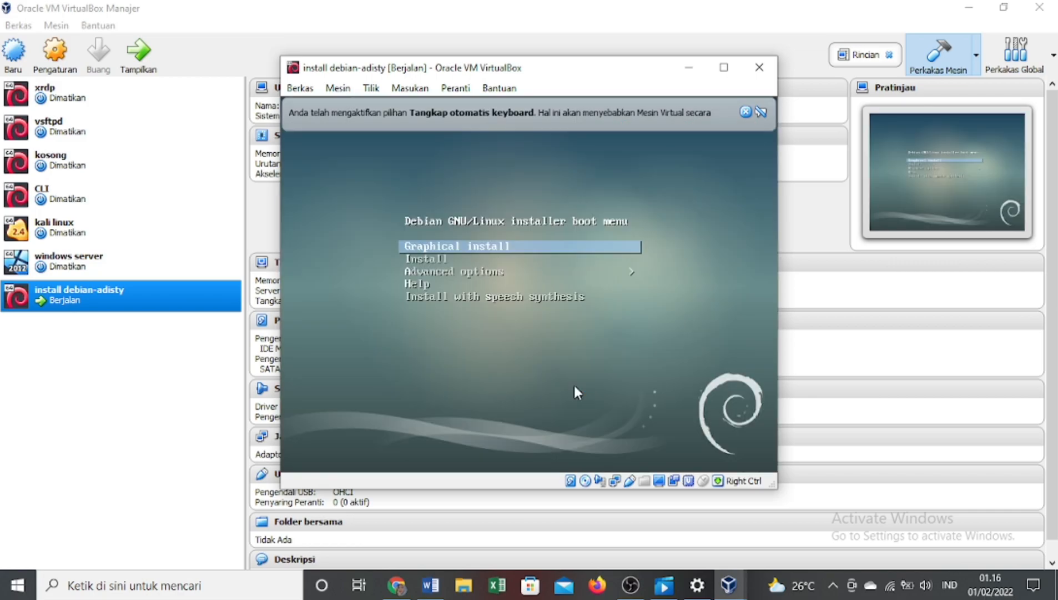
Step: Launch the text-mode Install option of the Debian installer and accept English as the language
{"action": "key", "text": "Down"}
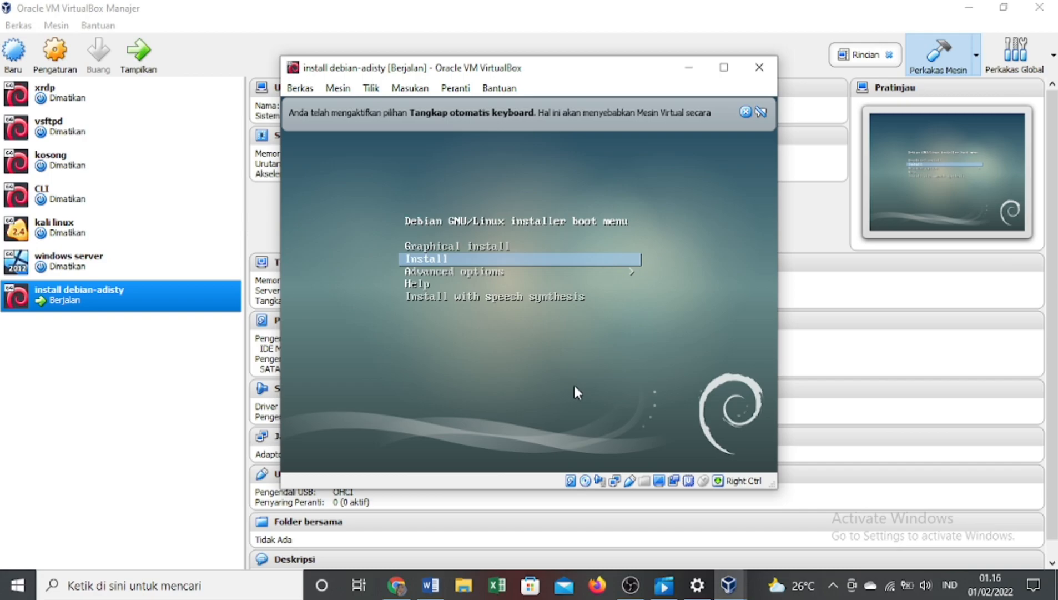
{"action": "key", "text": "Return"}
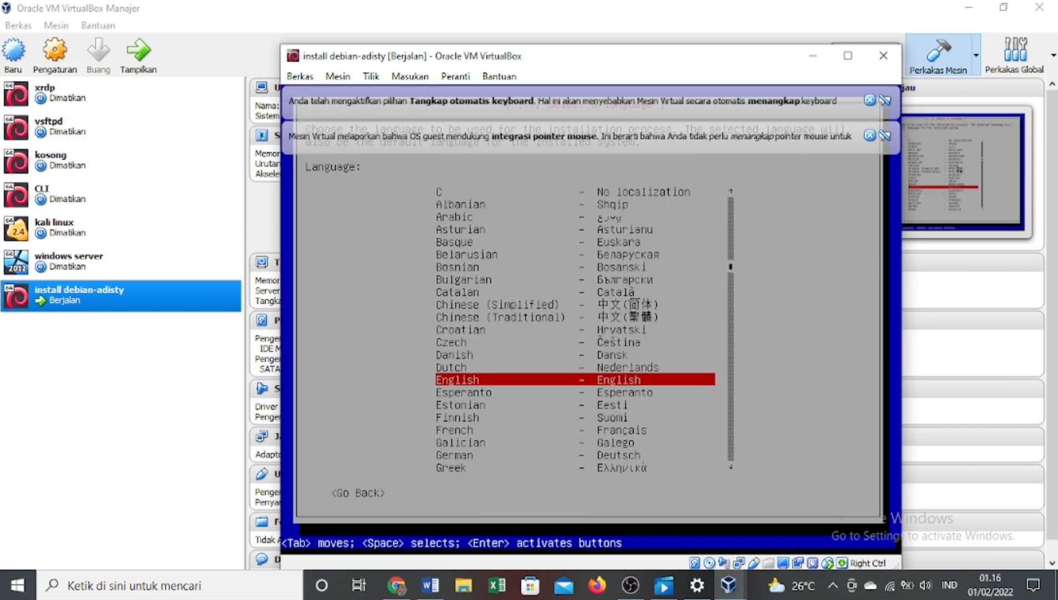
{"action": "key", "text": "Return"}
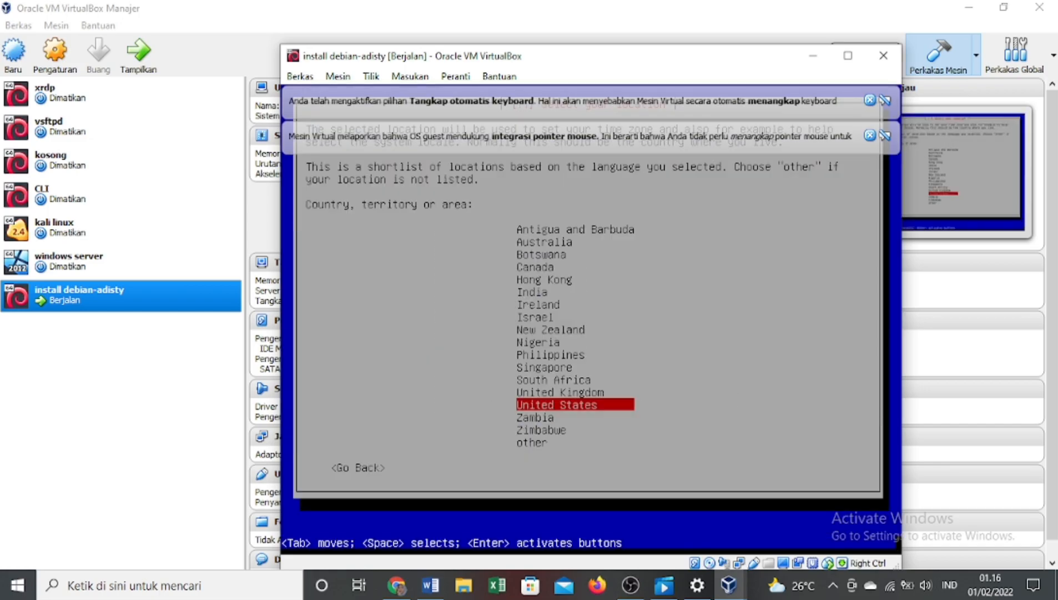
Step: Choose "other" as the country, territory or area in the location shortlist
{"action": "key", "text": "Down"}
{"action": "key", "text": "Down"}
{"action": "key", "text": "Down"}
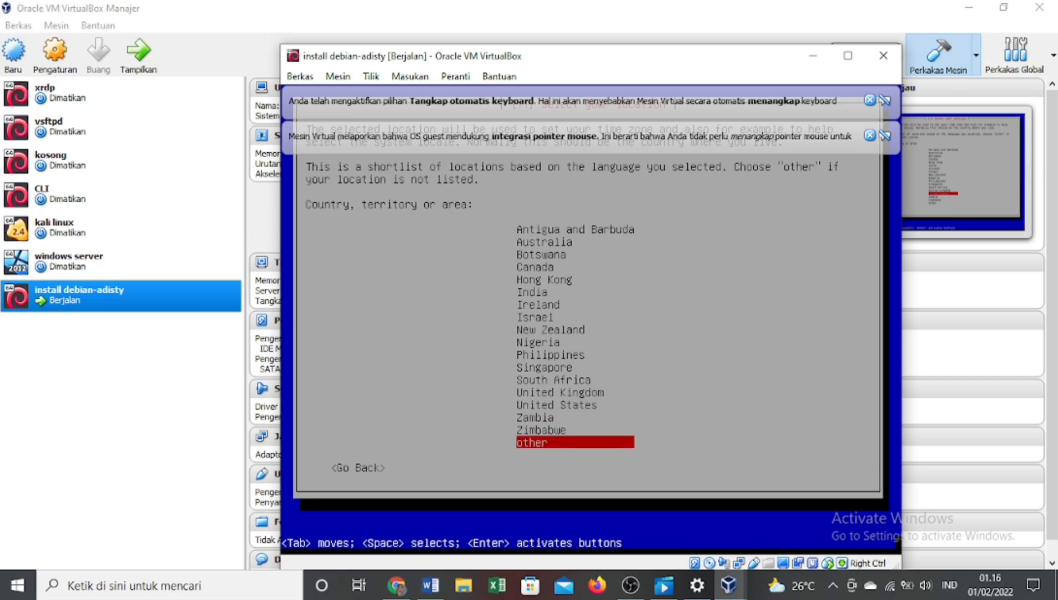
{"action": "key", "text": "Return"}
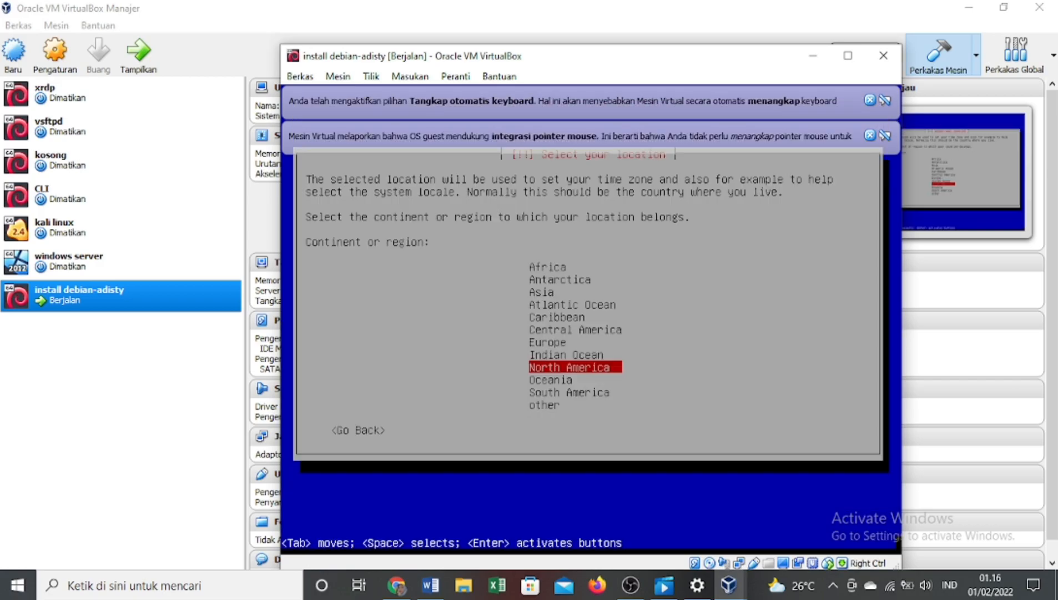
Step: Choose Asia as the continent or region of the location
{"action": "key", "text": "Down"}
{"action": "key", "text": "Down"}
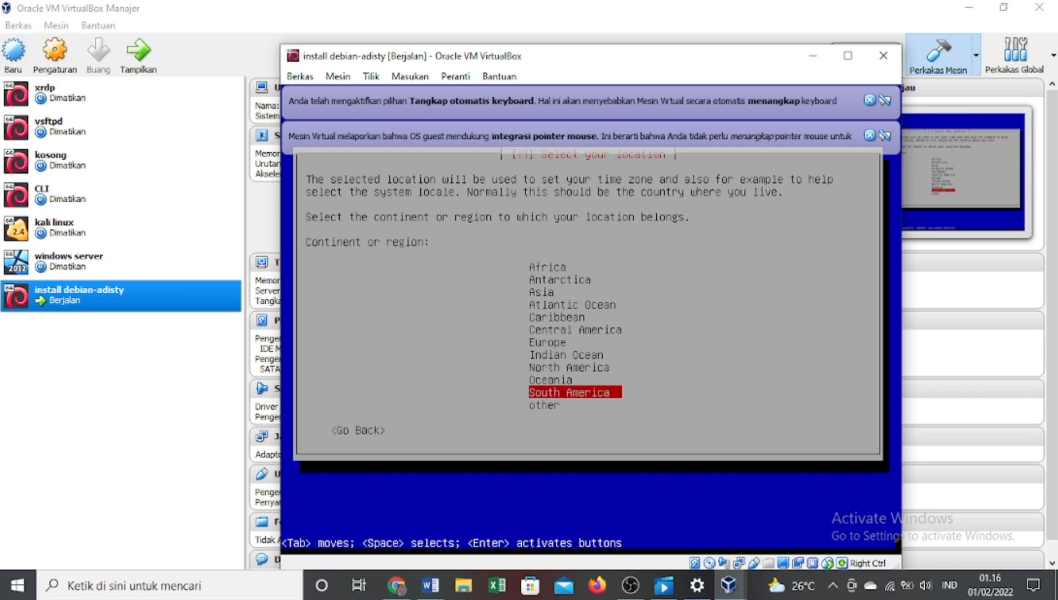
{"action": "key", "text": "Up"}
{"action": "key", "text": "Up"}
{"action": "key", "text": "Up"}
{"action": "key", "text": "Up"}
{"action": "key", "text": "Up"}
{"action": "key", "text": "Up"}
{"action": "key", "text": "Up"}
{"action": "key", "text": "Up"}
{"action": "key", "text": "Return"}
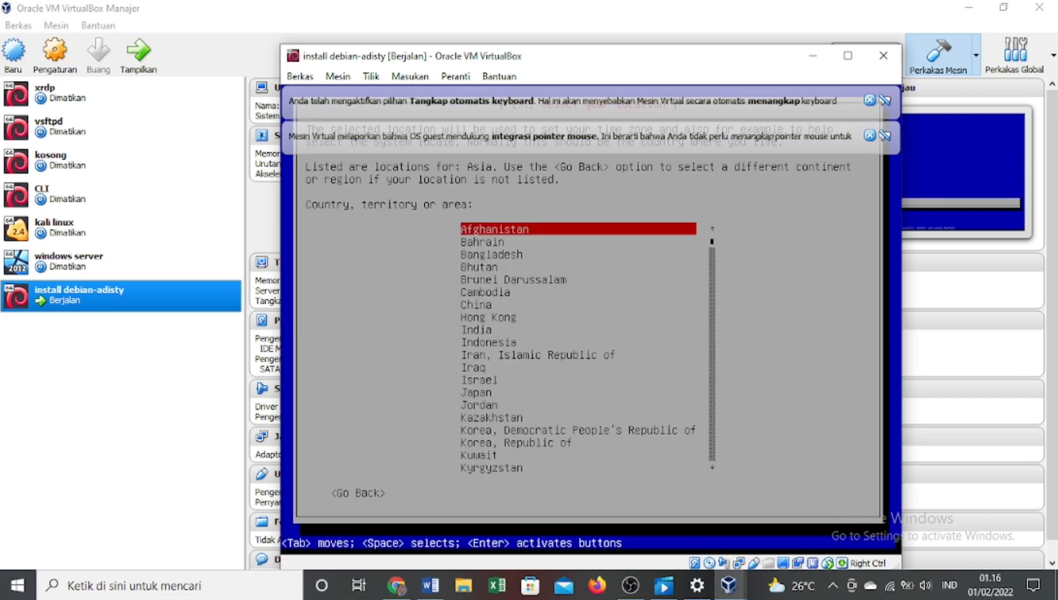
Step: Choose Indonesia as the country, territory or area of the location
{"action": "key", "text": "Down"}
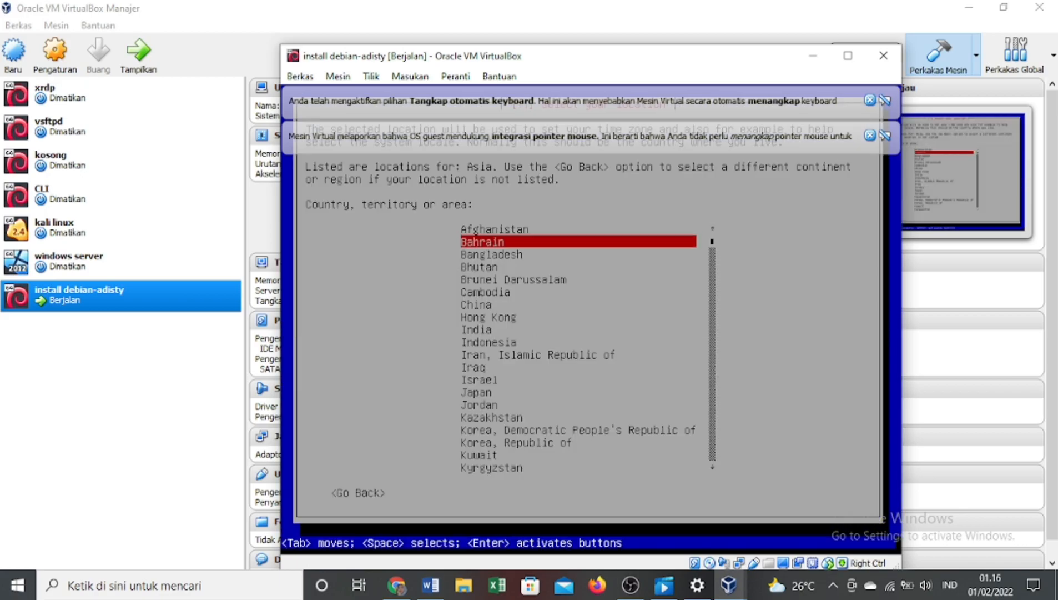
{"action": "key", "text": "Down"}
{"action": "key", "text": "Down"}
{"action": "key", "text": "Down"}
{"action": "key", "text": "Down"}
{"action": "key", "text": "Down"}
{"action": "key", "text": "Down"}
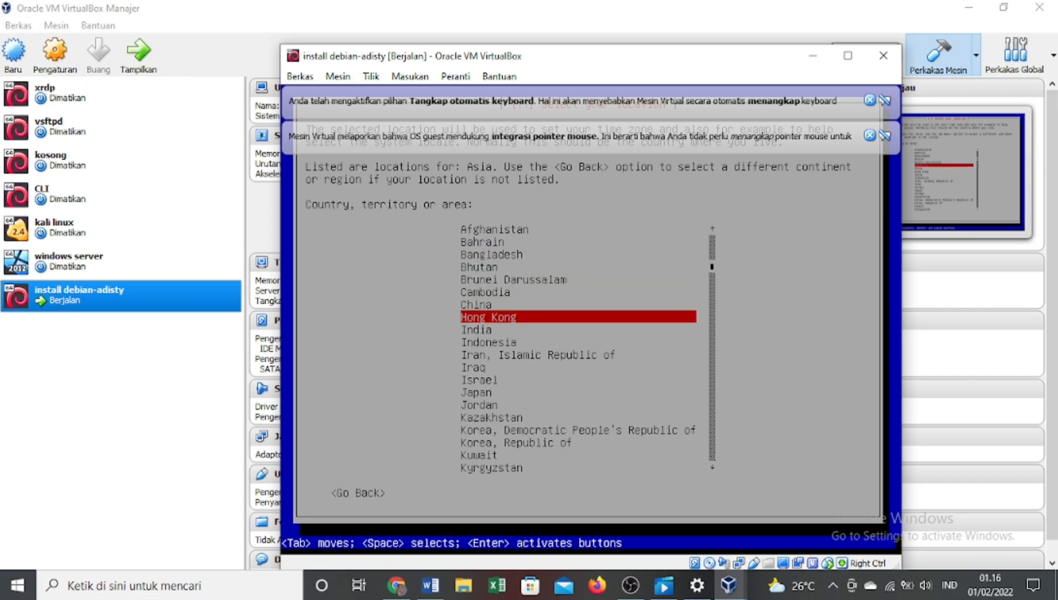
{"action": "key", "text": "Down"}
{"action": "key", "text": "Down"}
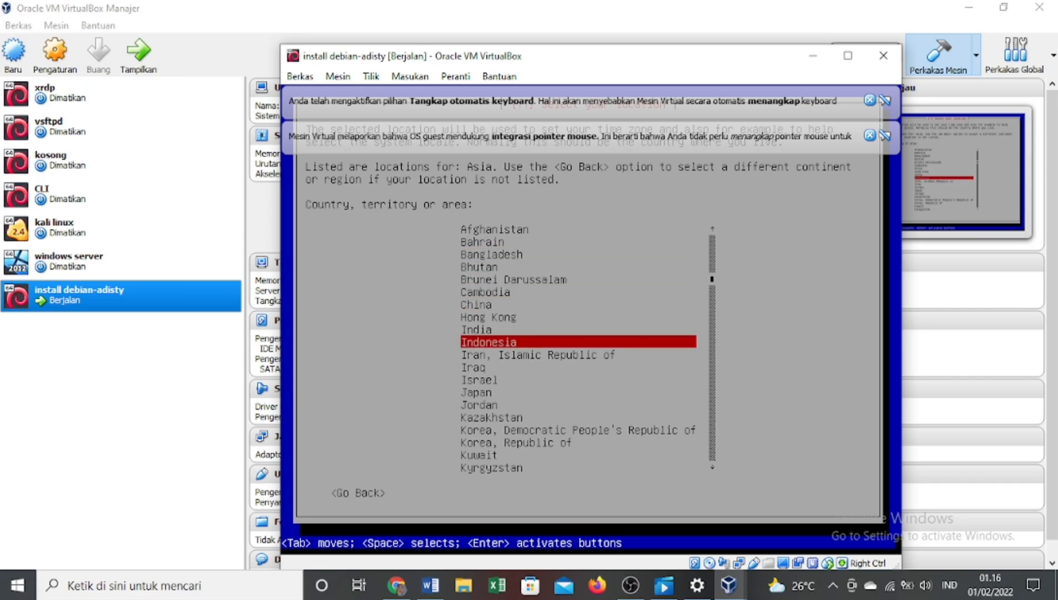
{"action": "key", "text": "Return"}
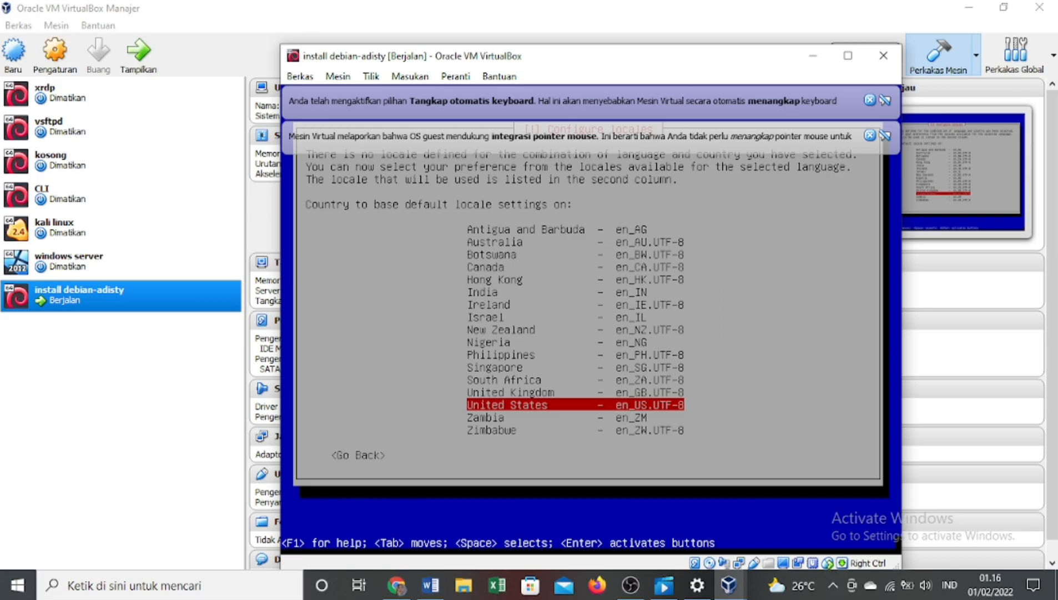
Step: Base the default locale on United States (en_US.UTF-8) and use the American English keymap
{"action": "key", "text": "Return"}
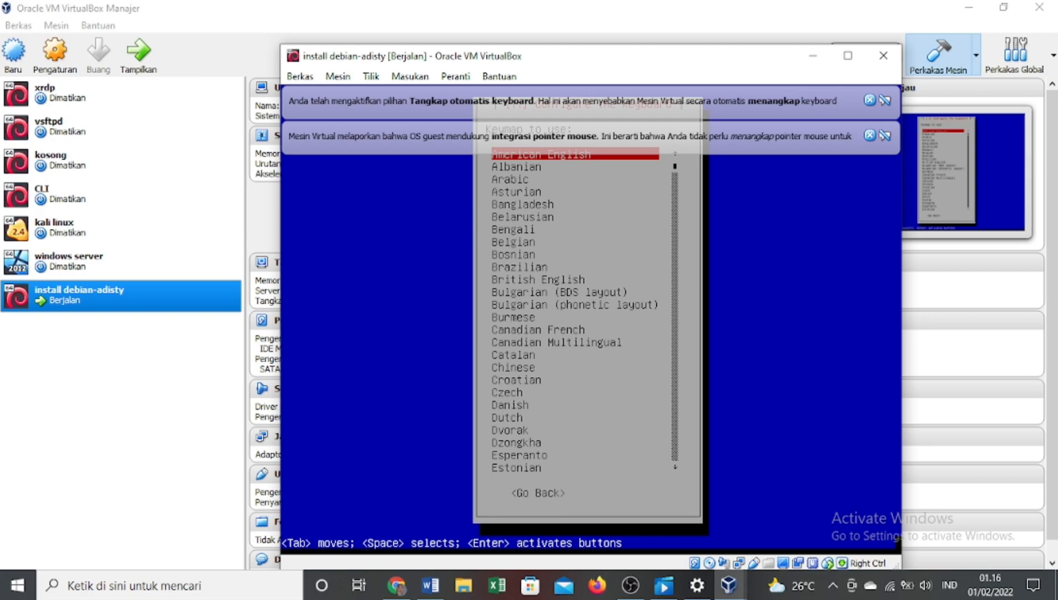
{"action": "key", "text": "Return"}
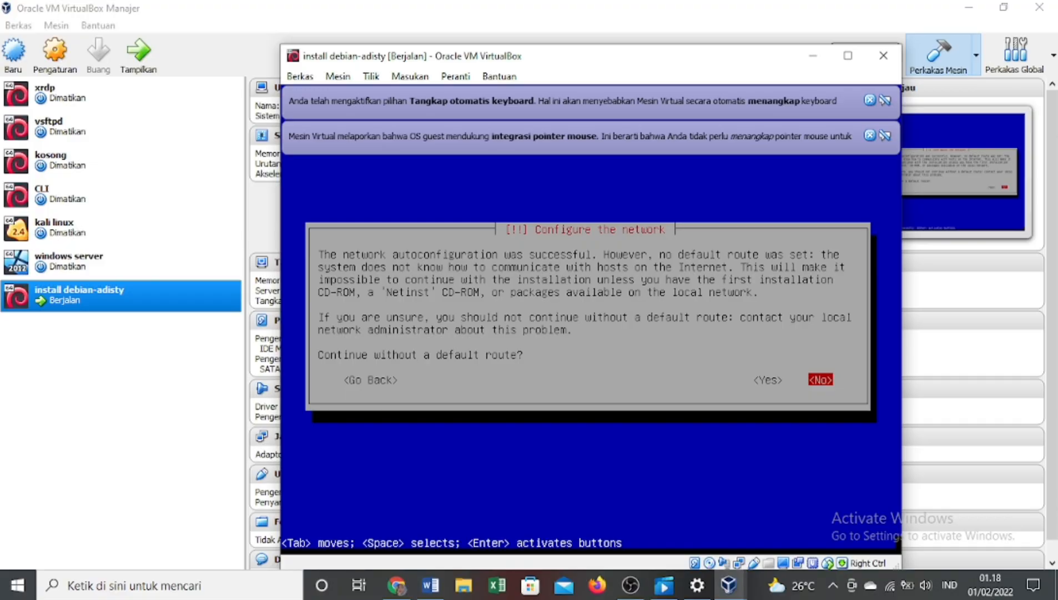
Step: Continue without a default route, back out of the name server prompt and choose to configure the network manually
{"action": "key", "text": "Left"}
{"action": "key", "text": "Return"}
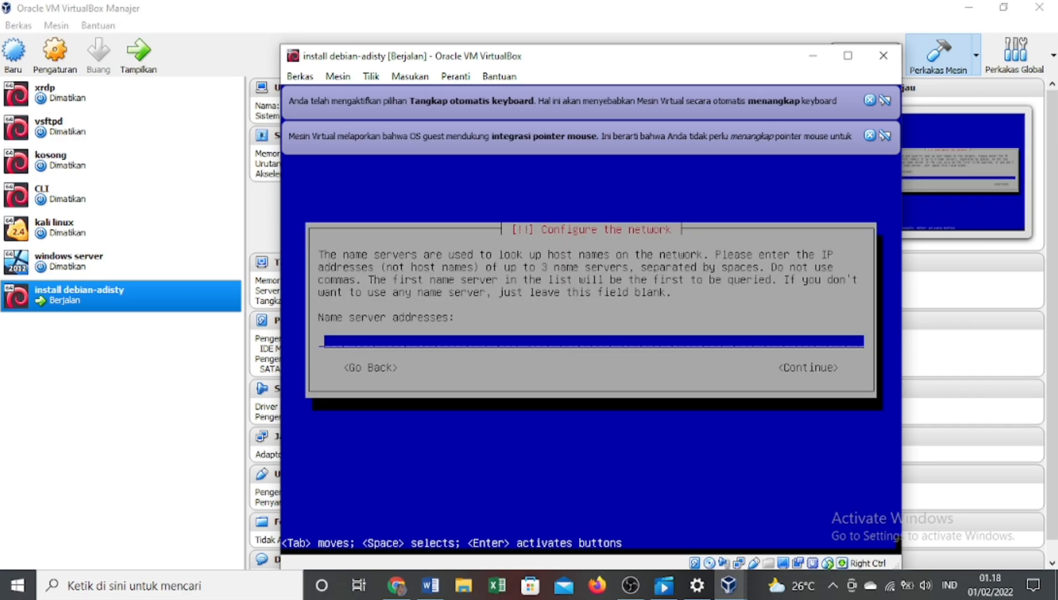
{"action": "key", "text": "Tab"}
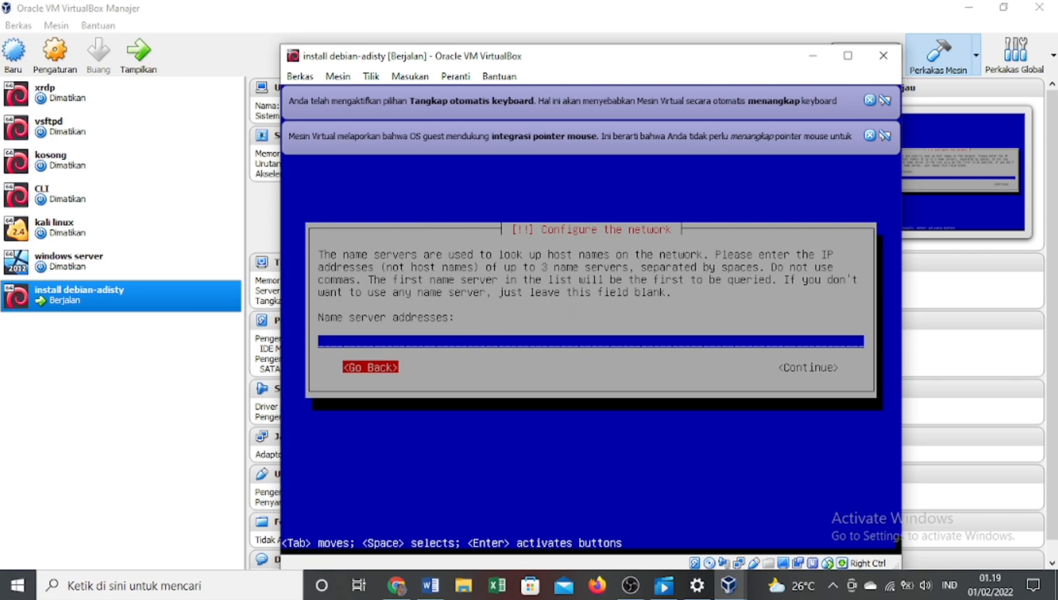
{"action": "key", "text": "Return"}
{"action": "key", "text": "Return"}
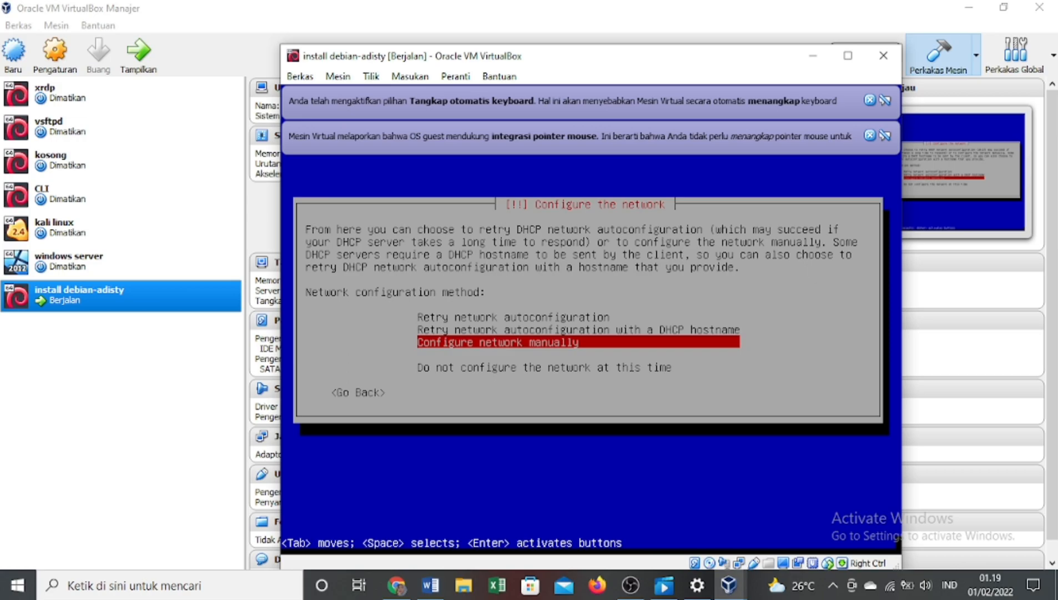
{"action": "key", "text": "Return"}
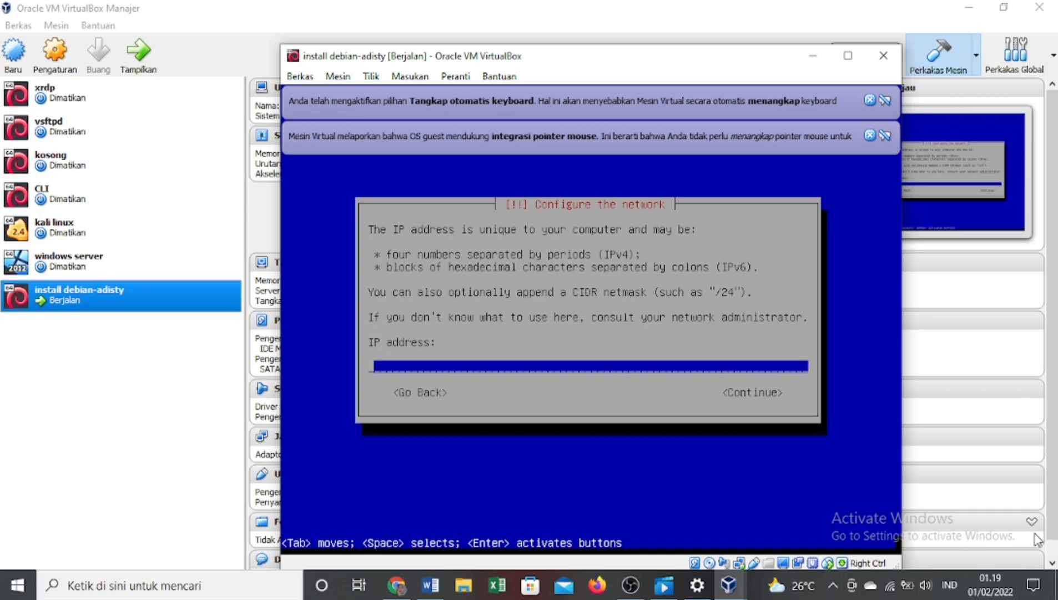
Step: Look up the host computer's Wi-Fi connection details in the Windows network settings, including its IPv4 address, subnet mask and gateway
{"action": "right_click", "coordinate": [890, 586]}
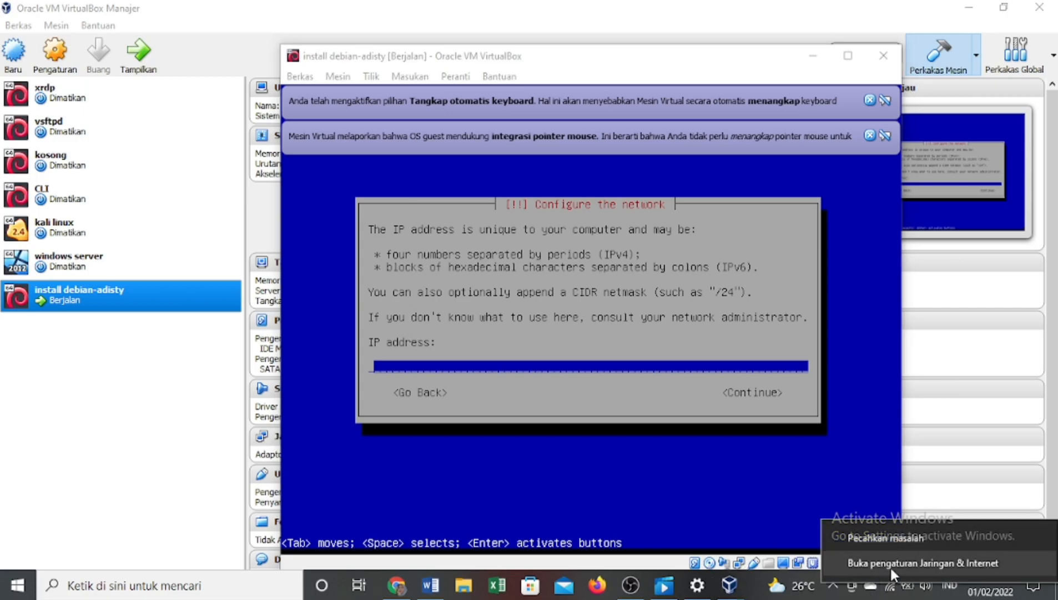
{"action": "left_click", "coordinate": [891, 566]}
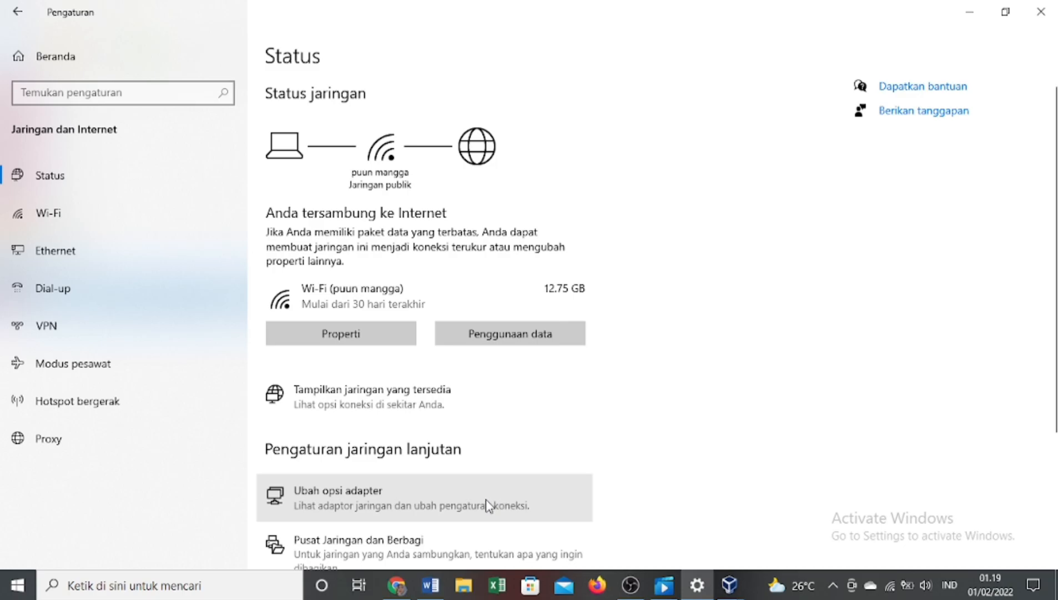
{"action": "left_click", "coordinate": [487, 505]}
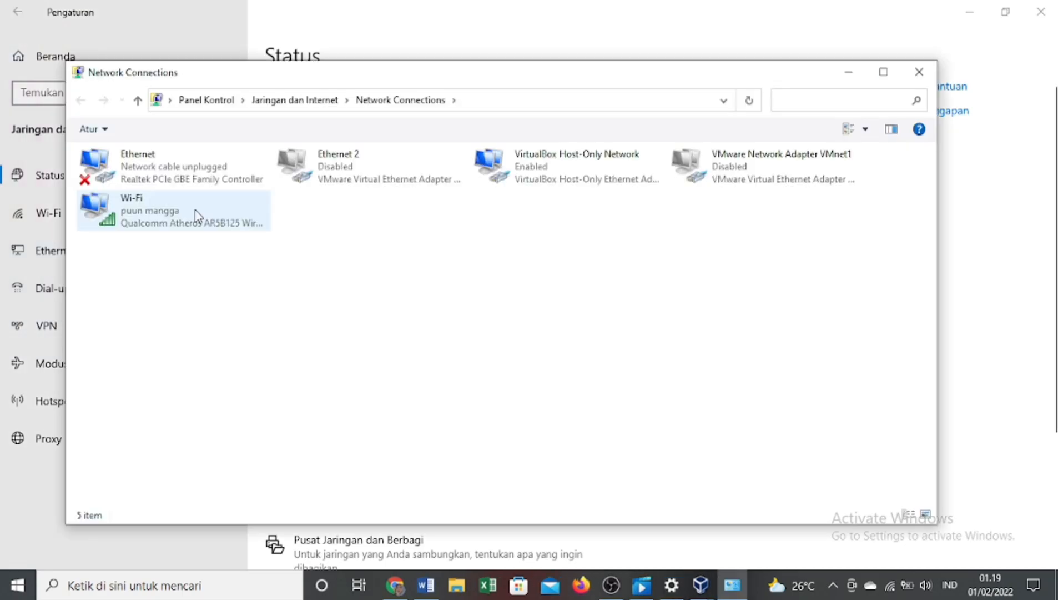
{"action": "right_click", "coordinate": [196, 214]}
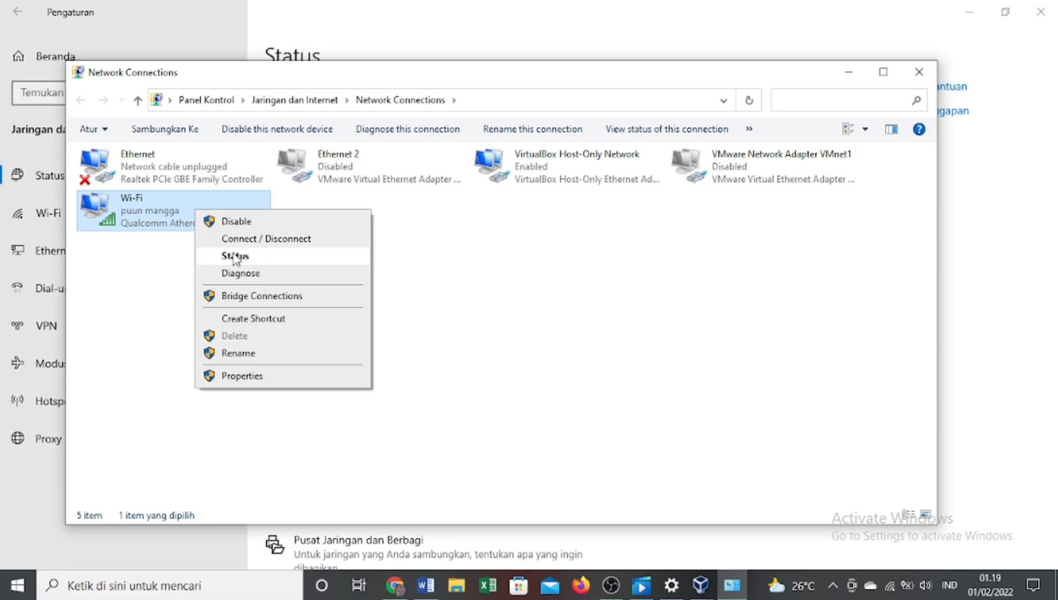
{"action": "left_click", "coordinate": [234, 256]}
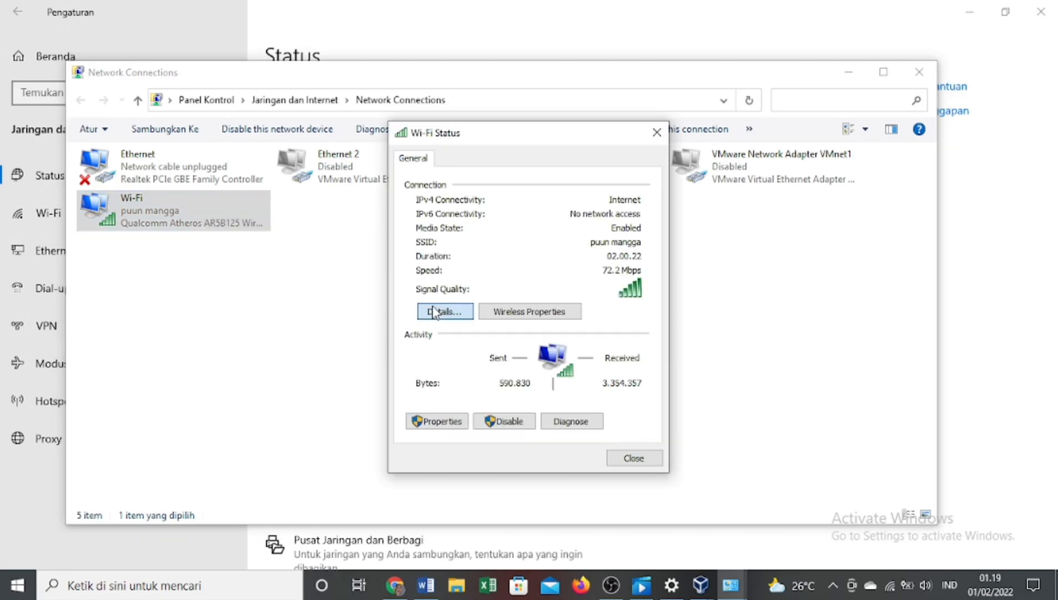
{"action": "left_click", "coordinate": [436, 310]}
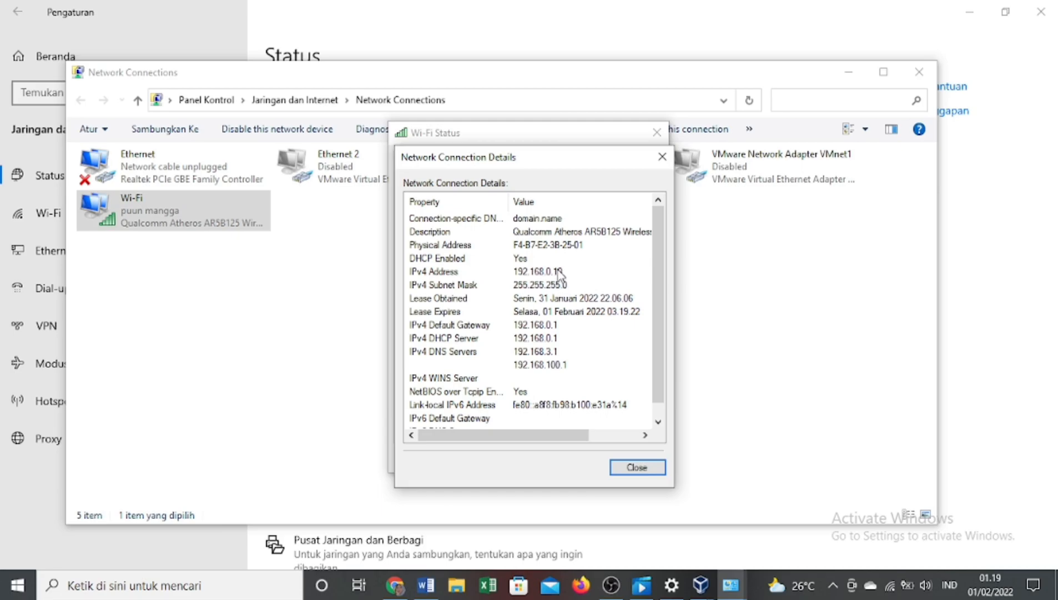
Step: Switch back to the virtual machine and set its IP address to 192.168.0.101
{"action": "mouse_move", "coordinate": [699, 584]}
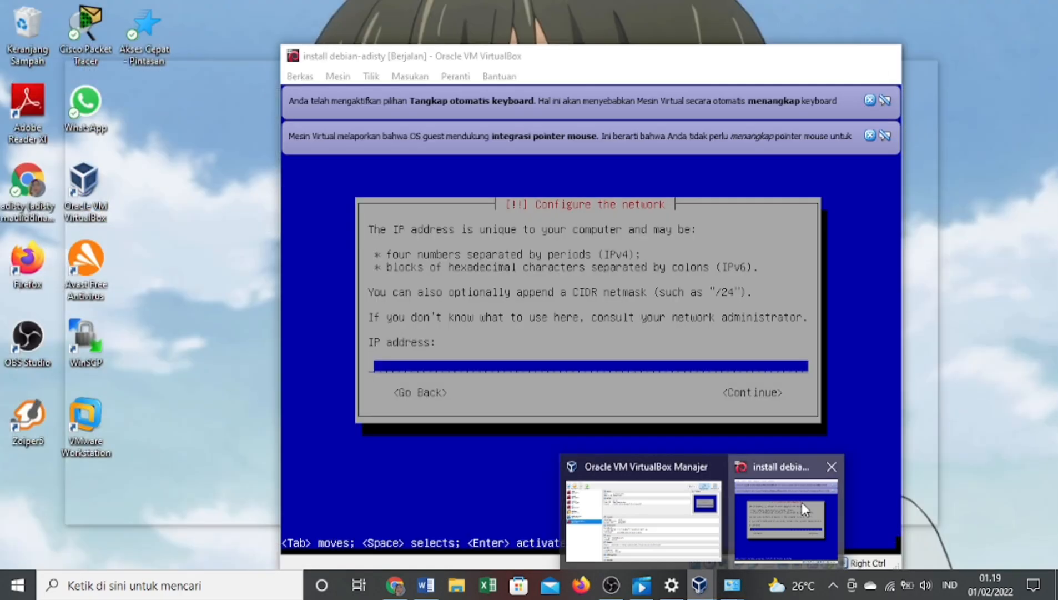
{"action": "left_click", "coordinate": [802, 501]}
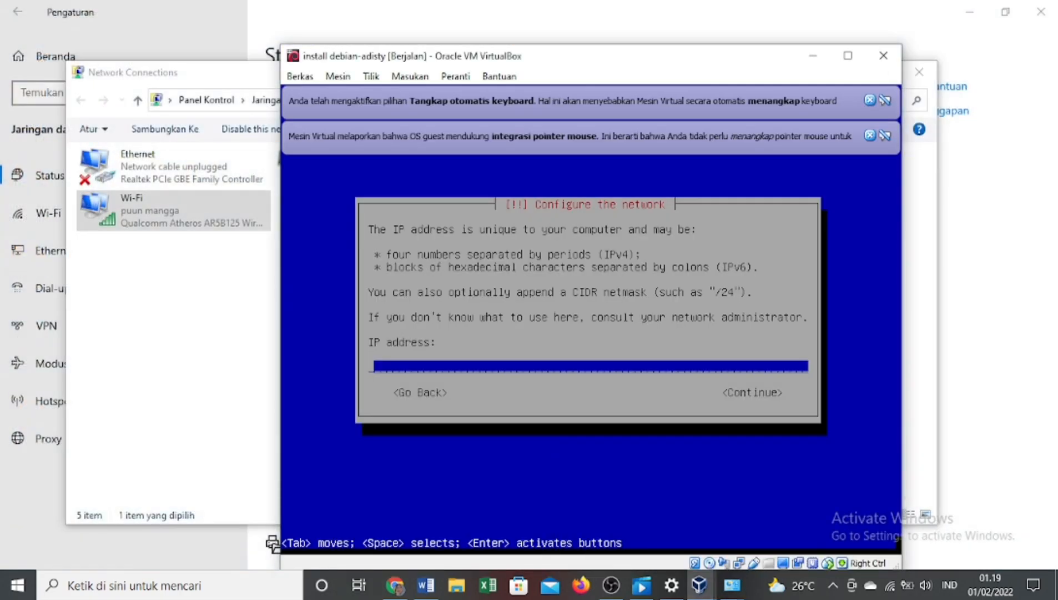
{"action": "type", "text": "192.168.0.101"}
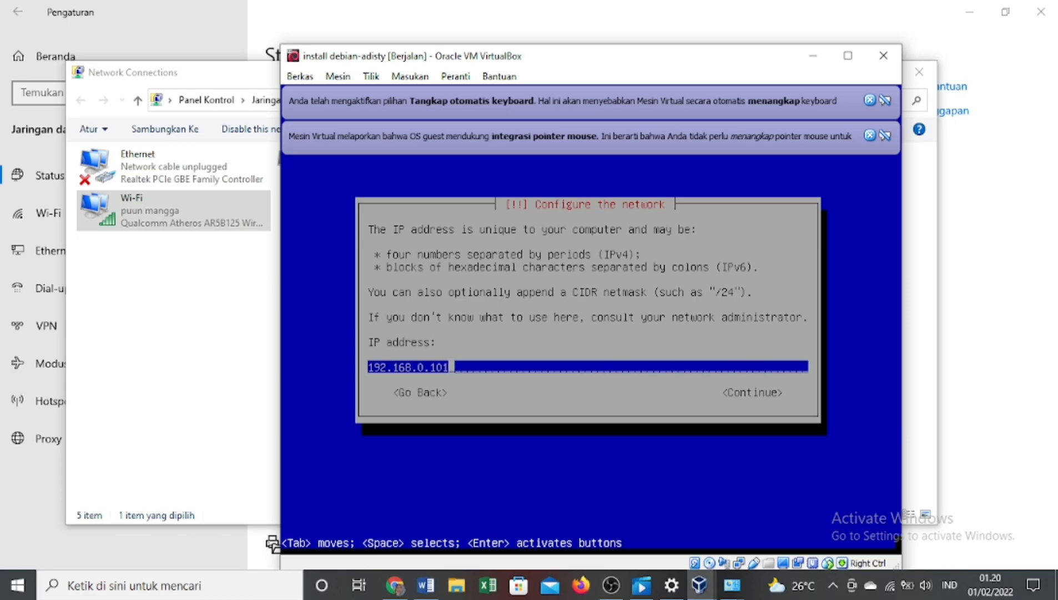
{"action": "key", "text": "Return"}
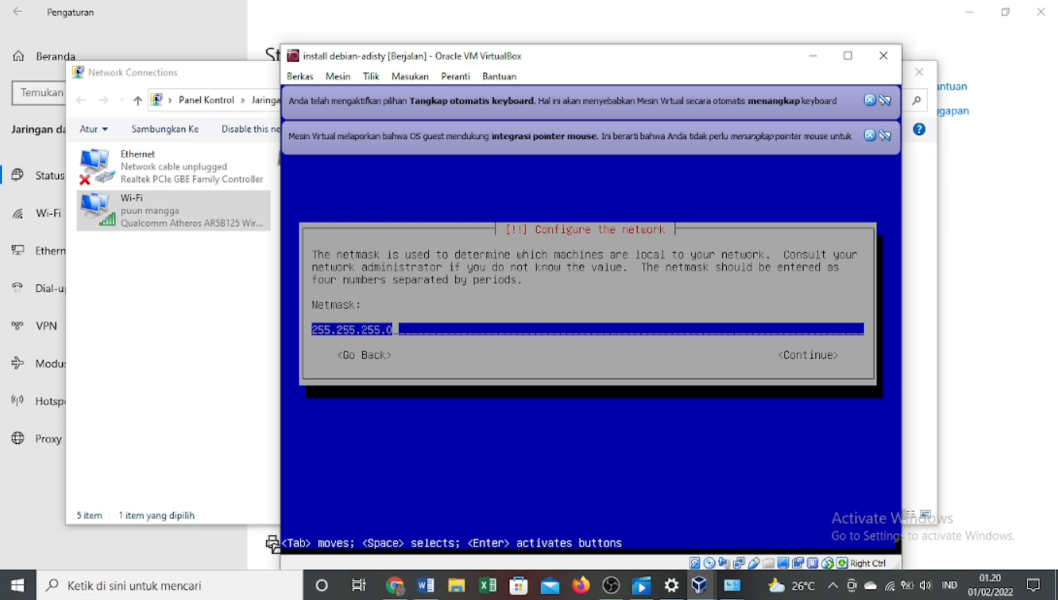
Step: Accept the netmask 255.255.255.0 and use 192.168.0.1 as both the gateway and the name server address
{"action": "key", "text": "Return"}
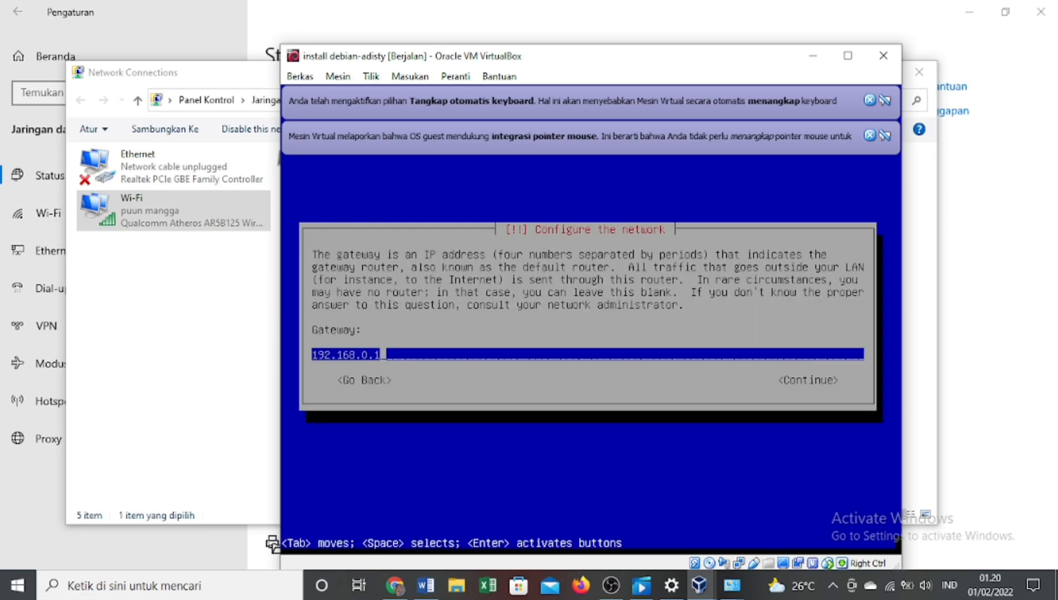
{"action": "key", "text": "Return"}
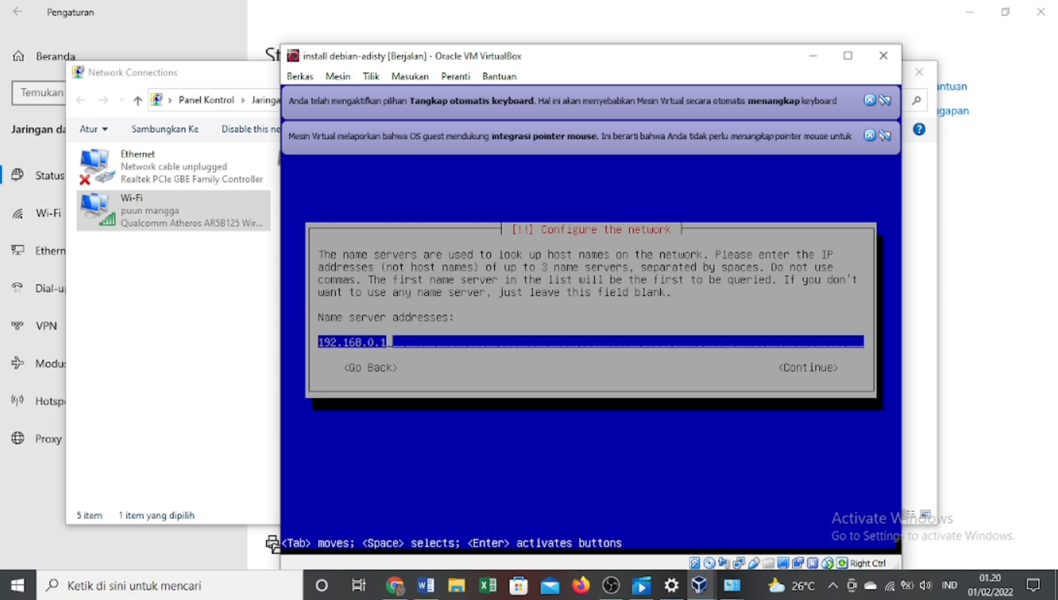
{"action": "key", "text": "Return"}
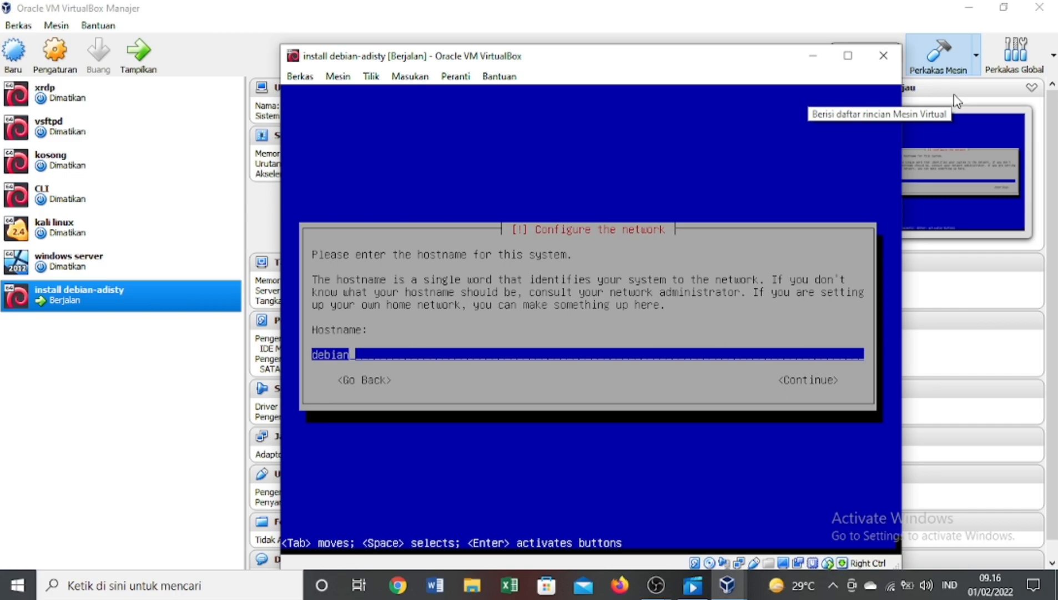
Step: Set the hostname to debian-adis and leave the domain name blank
{"action": "type", "text": "-adis"}
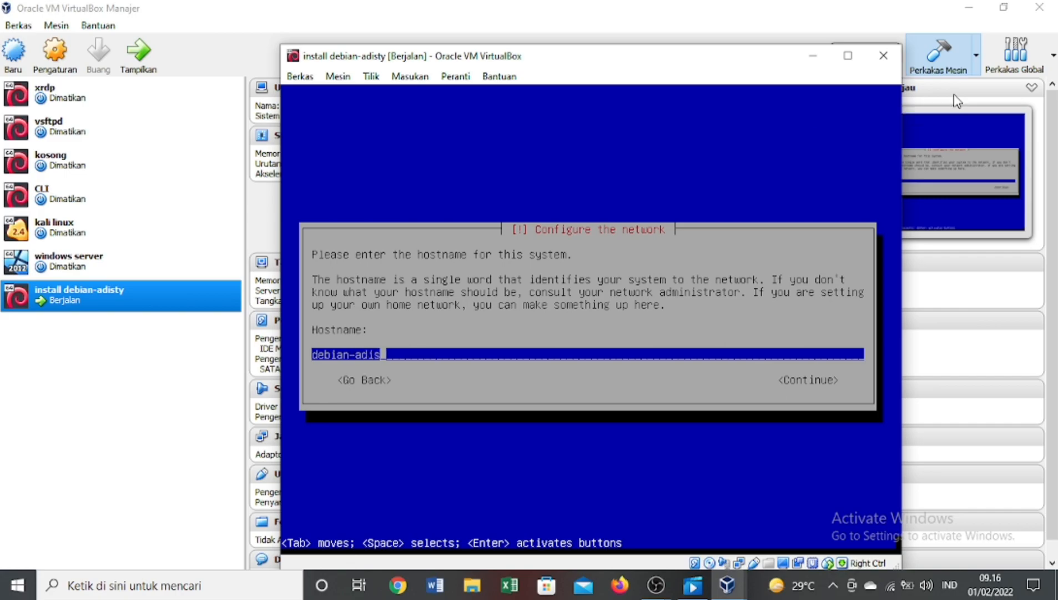
{"action": "key", "text": "Return"}
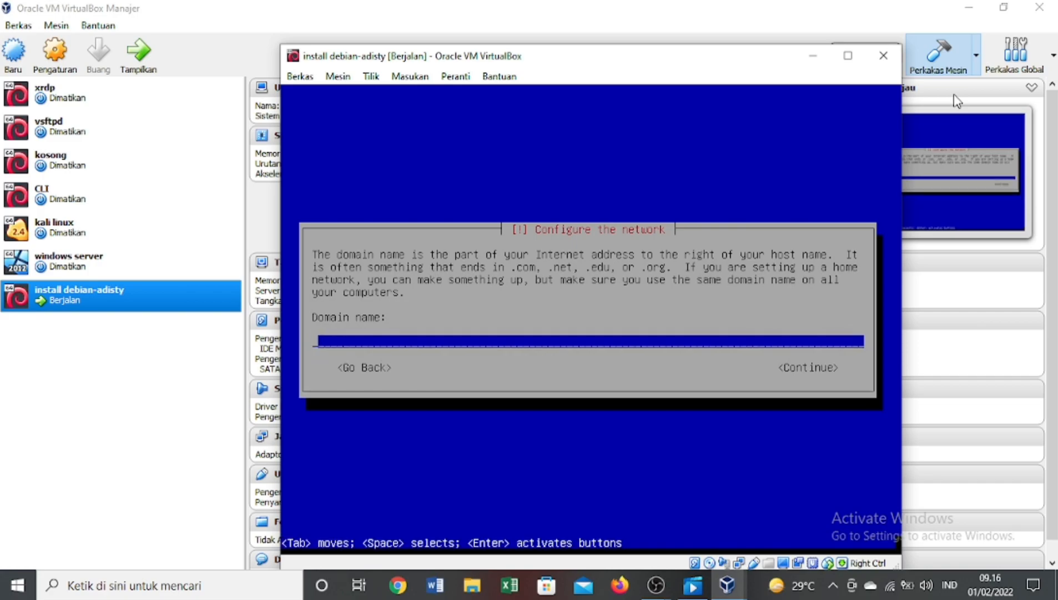
{"action": "key", "text": "Return"}
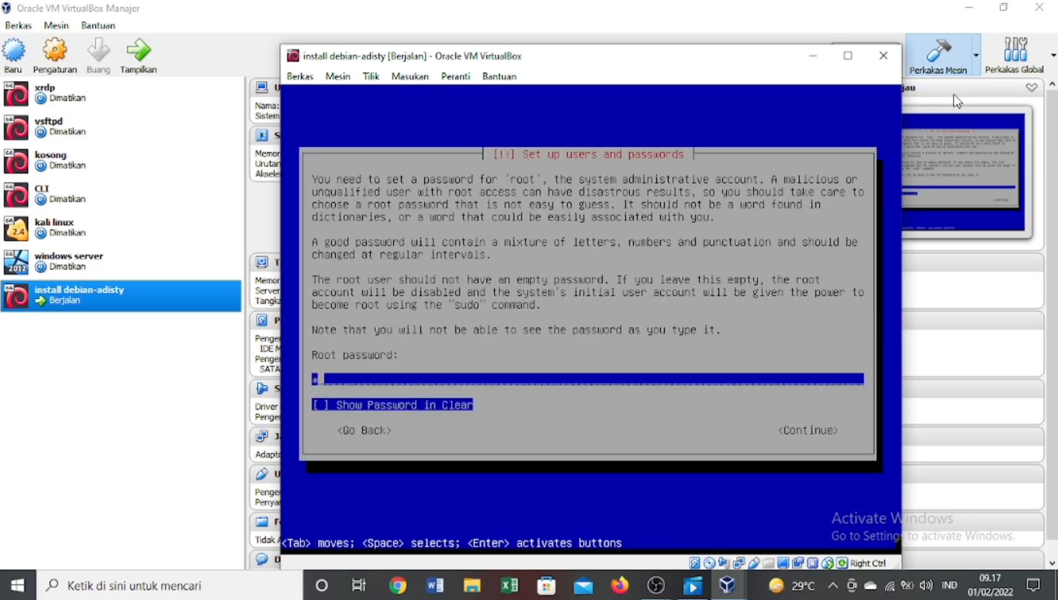
Step: Enter the root password and re-enter it for verification
{"action": "key", "text": "Return"}
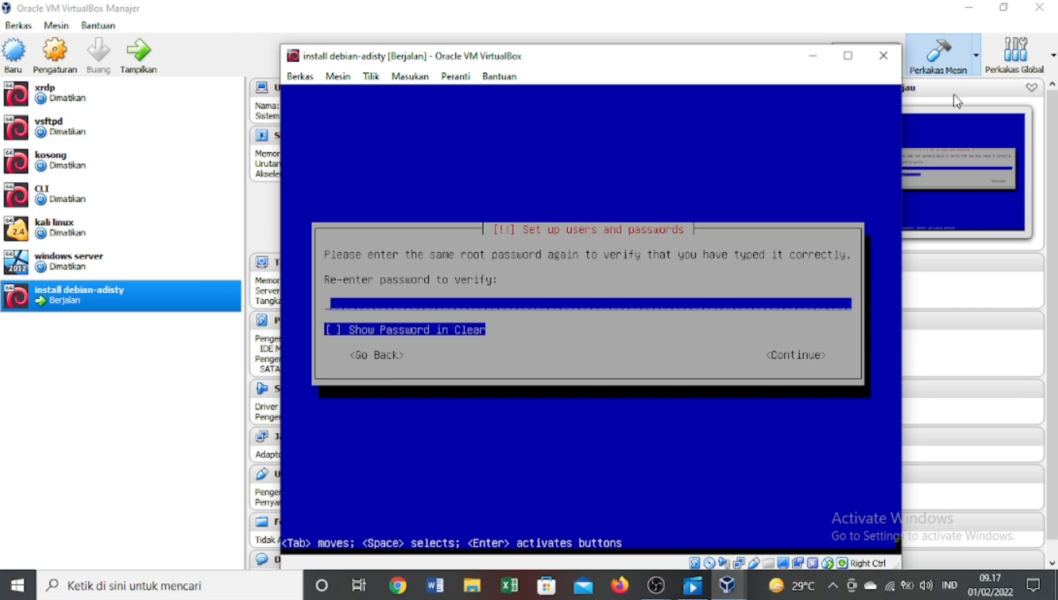
{"action": "key", "text": "Return"}
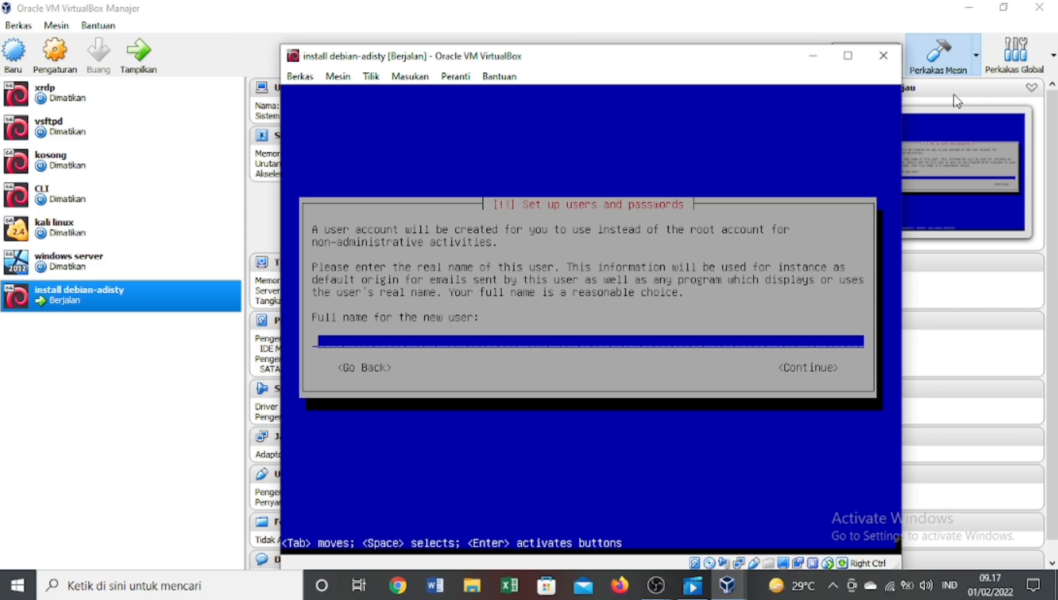
Step: Create the regular user account with the hostname as its full name and username, and set and verify its password
{"action": "type", "text": "debian-adis"}
{"action": "key", "text": "Return"}
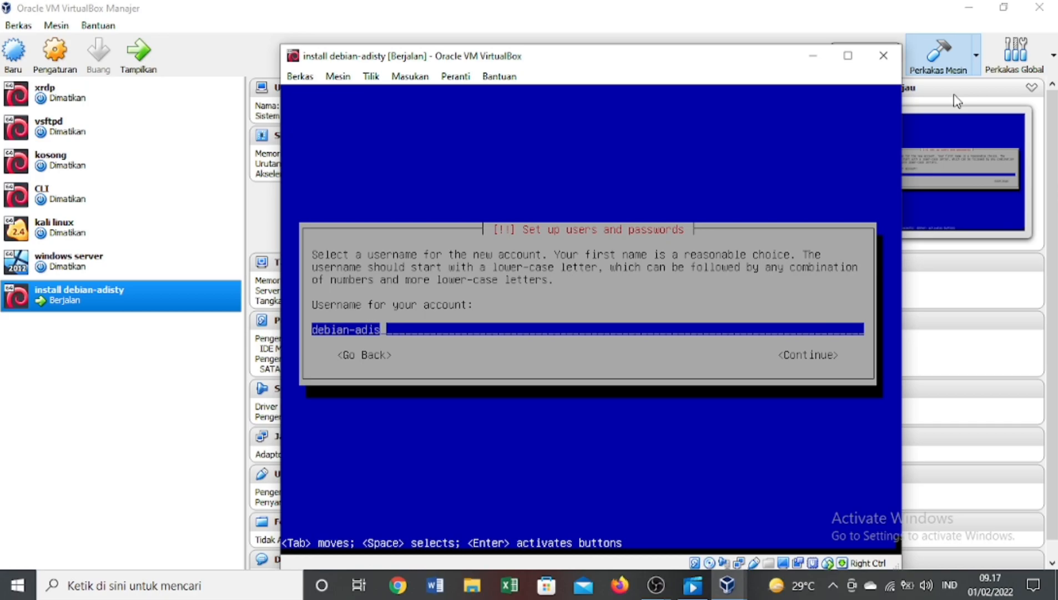
{"action": "key", "text": "Return"}
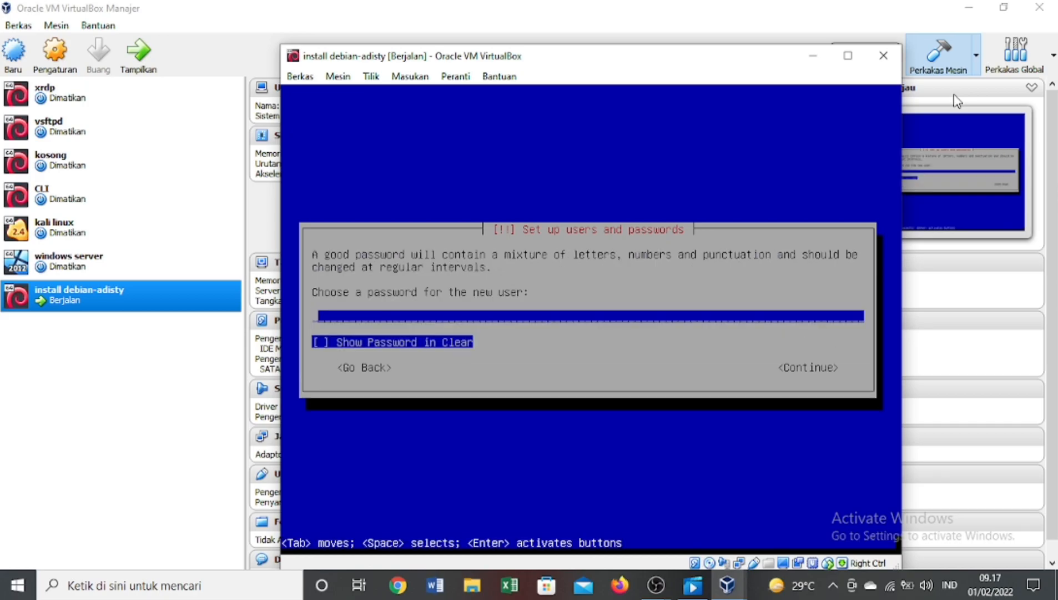
{"action": "key", "text": "Return"}
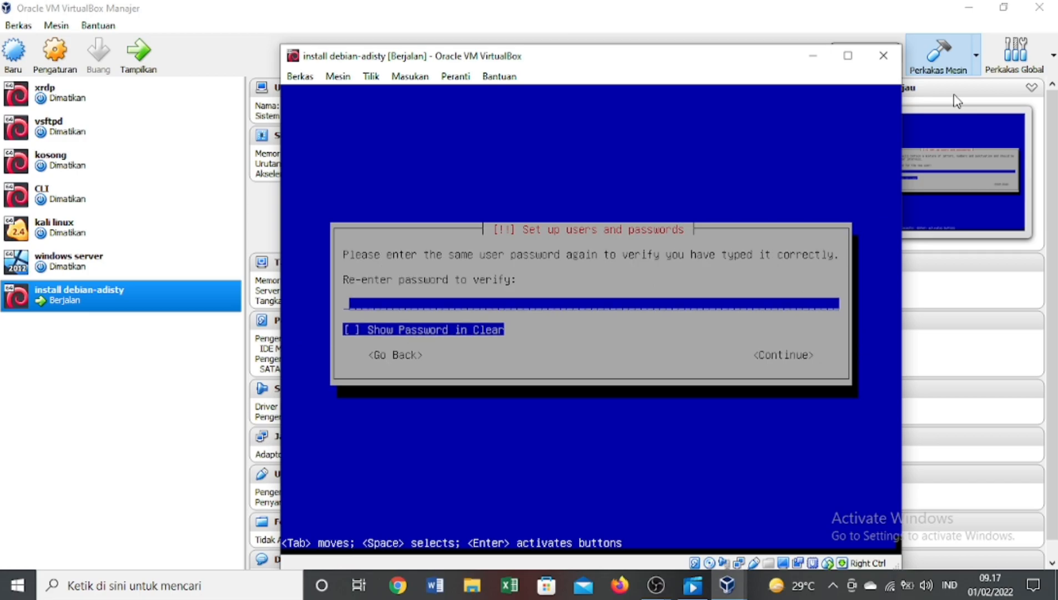
{"action": "key", "text": "Return"}
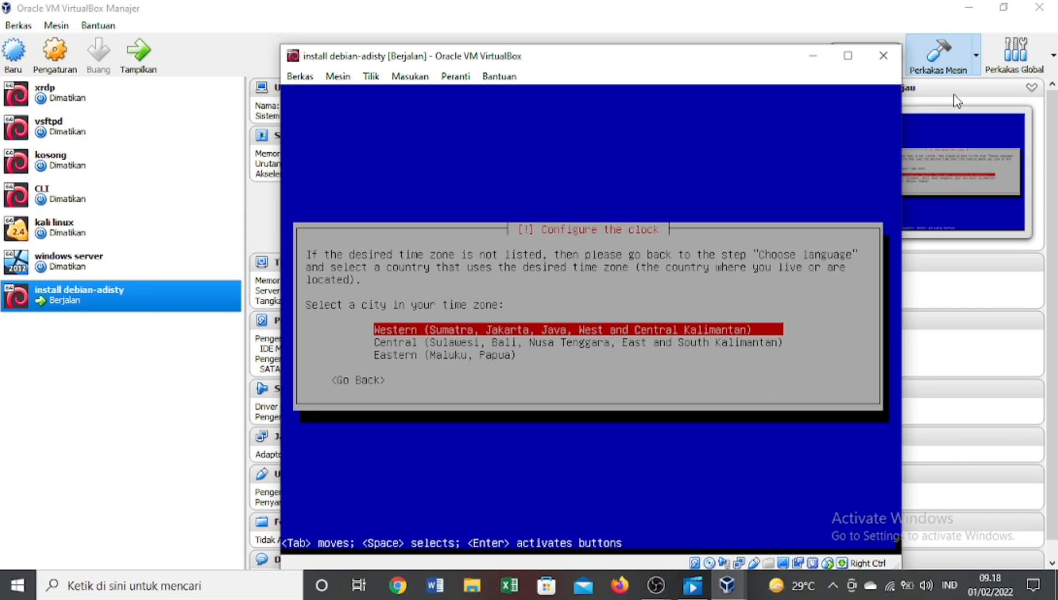
Step: Set the time zone to Western (Sumatra, Jakarta, Java, West and Central Kalimantan) and choose the Manual partitioning method
{"action": "key", "text": "Return"}
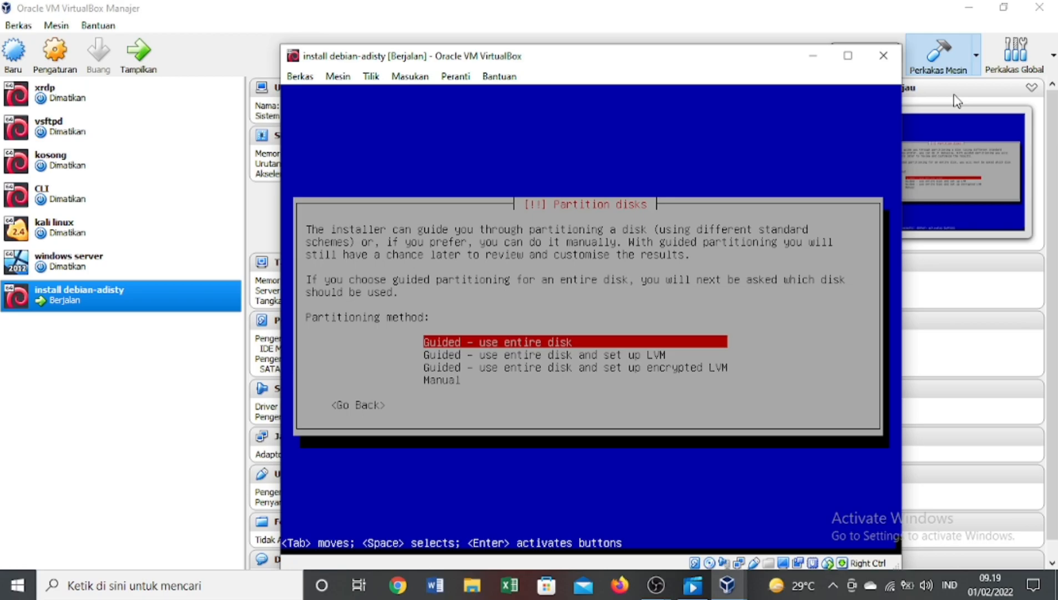
{"action": "key", "text": "Down"}
{"action": "key", "text": "Down"}
{"action": "key", "text": "Down"}
{"action": "key", "text": "Return"}
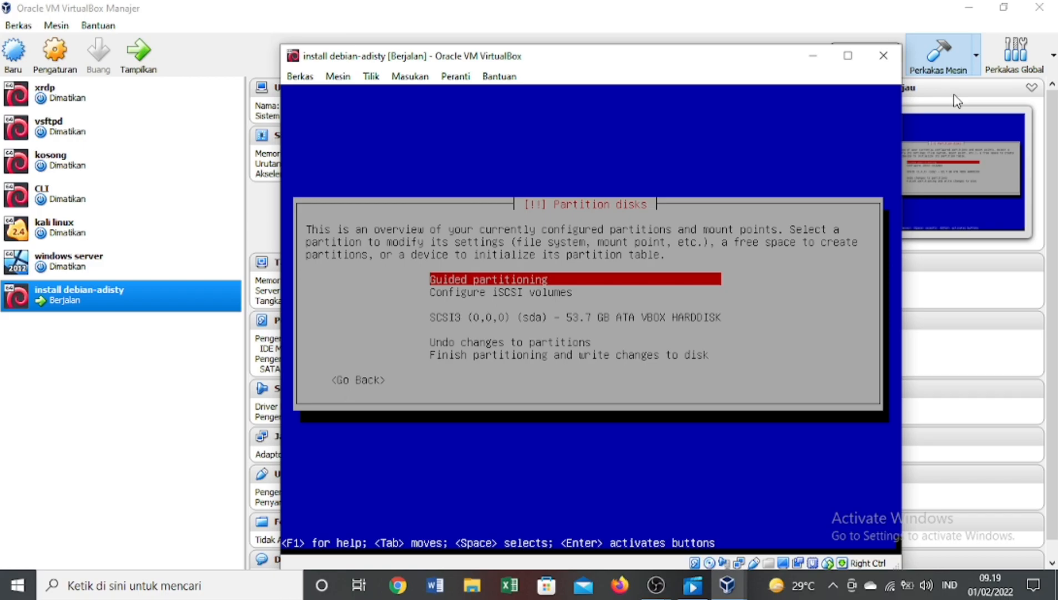
Step: Create a new empty partition table on the SCSI3 (sda) VBOX hard disk
{"action": "key", "text": "Down"}
{"action": "key", "text": "Down"}
{"action": "key", "text": "Down"}
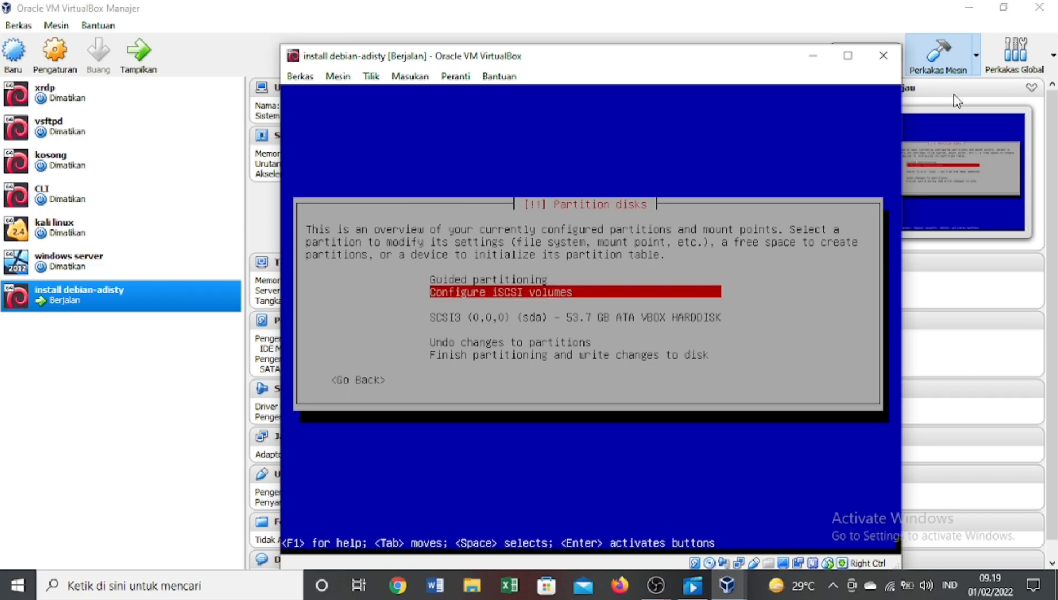
{"action": "key", "text": "Return"}
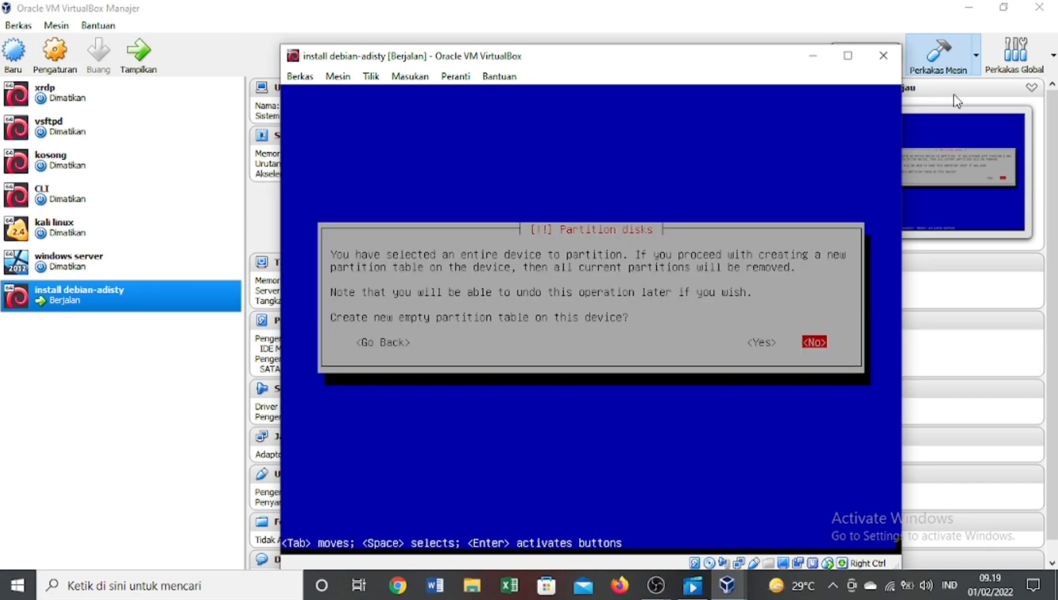
{"action": "key", "text": "Left"}
{"action": "key", "text": "Return"}
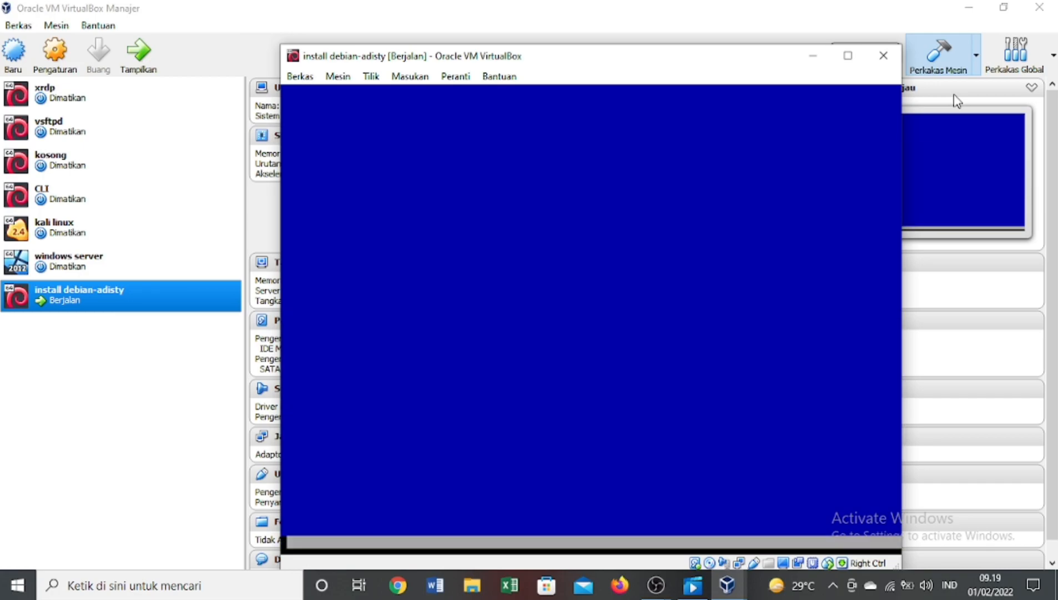
Step: Create a 20 GB primary partition at the beginning of the disk's free space
{"action": "key", "text": "Down"}
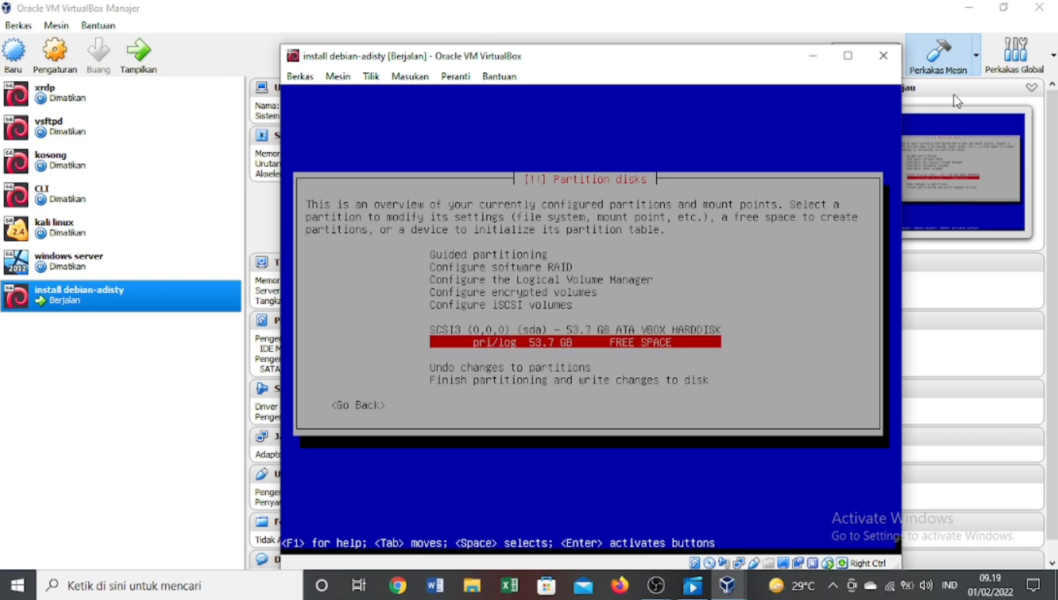
{"action": "key", "text": "Return"}
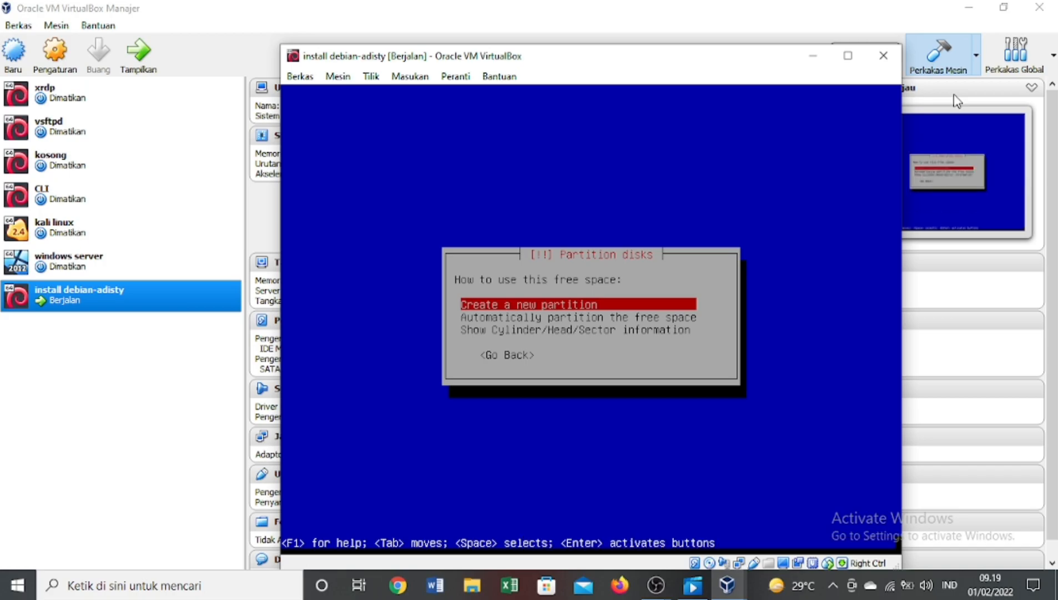
{"action": "key", "text": "Return"}
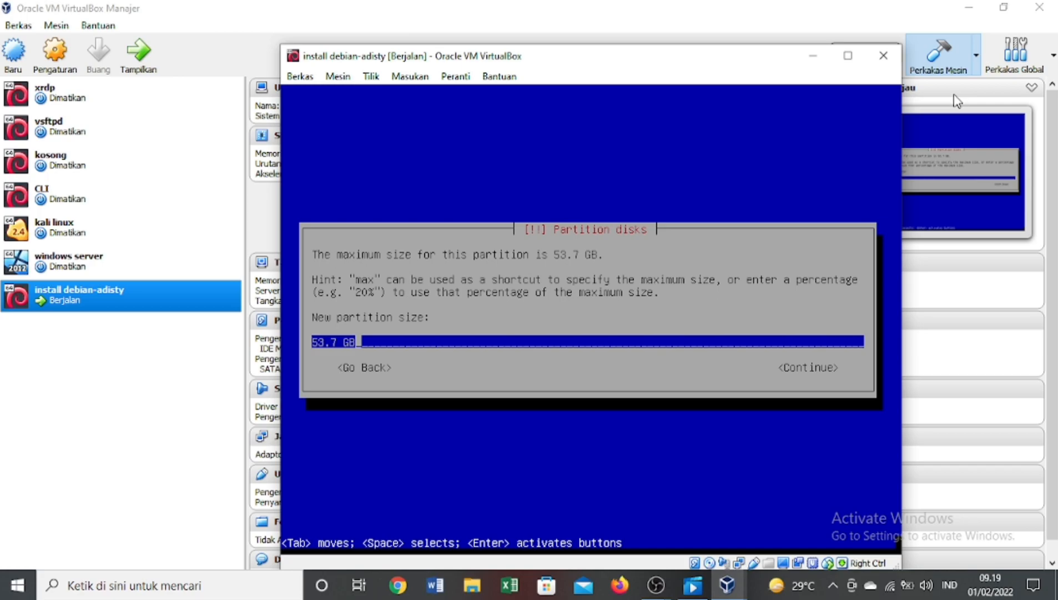
{"action": "key", "text": "Left"}
{"action": "key", "text": "Left"}
{"action": "key", "text": "Left"}
{"action": "key", "text": "BackSpace"}
{"action": "key", "text": "BackSpace"}
{"action": "key", "text": "BackSpace"}
{"action": "key", "text": "BackSpace"}
{"action": "type", "text": "20"}
{"action": "key", "text": "Return"}
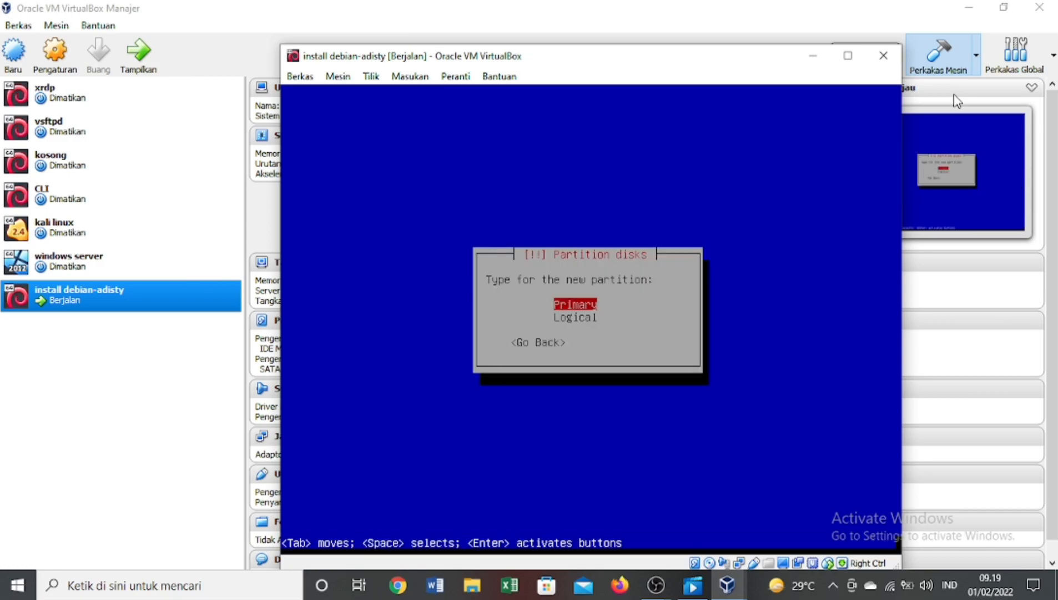
{"action": "key", "text": "Return"}
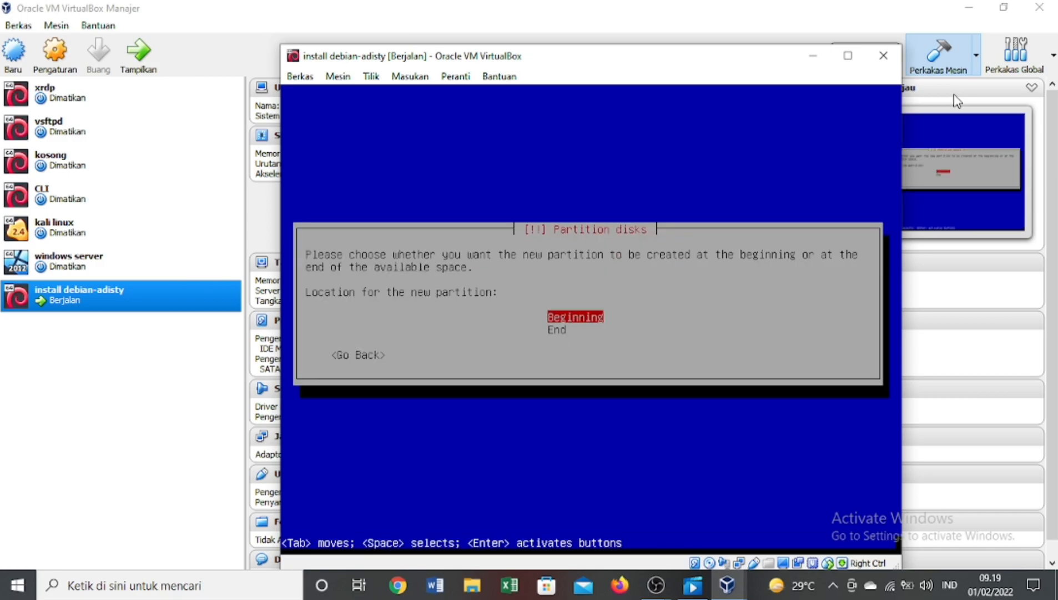
{"action": "key", "text": "Return"}
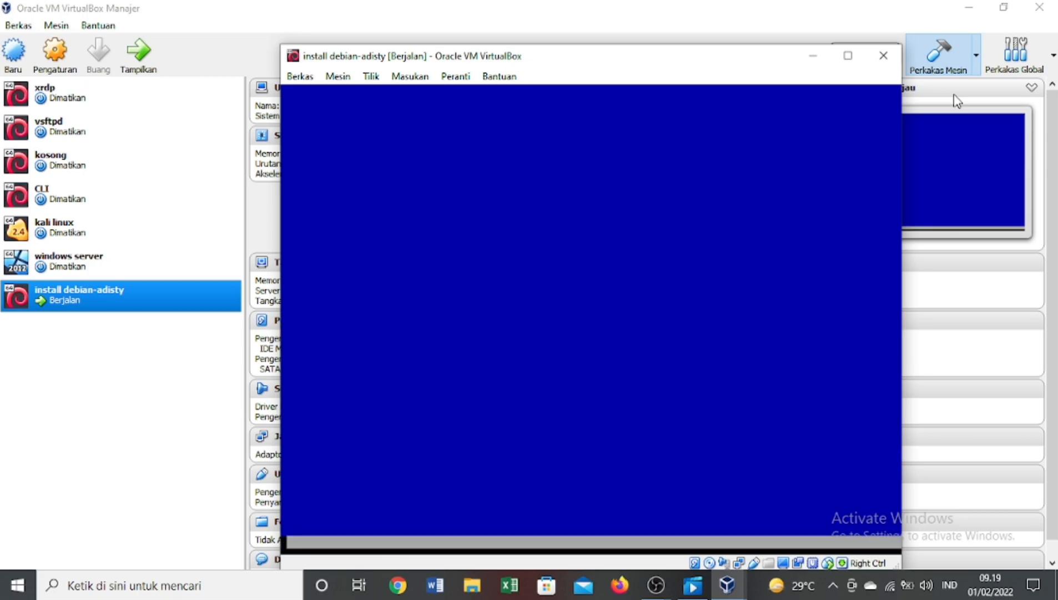
Step: Keep the Ext4 file system and / mount point for partition #1 and finish setting it up
{"action": "key", "text": "Down"}
{"action": "key", "text": "Down"}
{"action": "key", "text": "Down"}
{"action": "key", "text": "Down"}
{"action": "key", "text": "Down"}
{"action": "key", "text": "Down"}
{"action": "key", "text": "Down"}
{"action": "key", "text": "Down"}
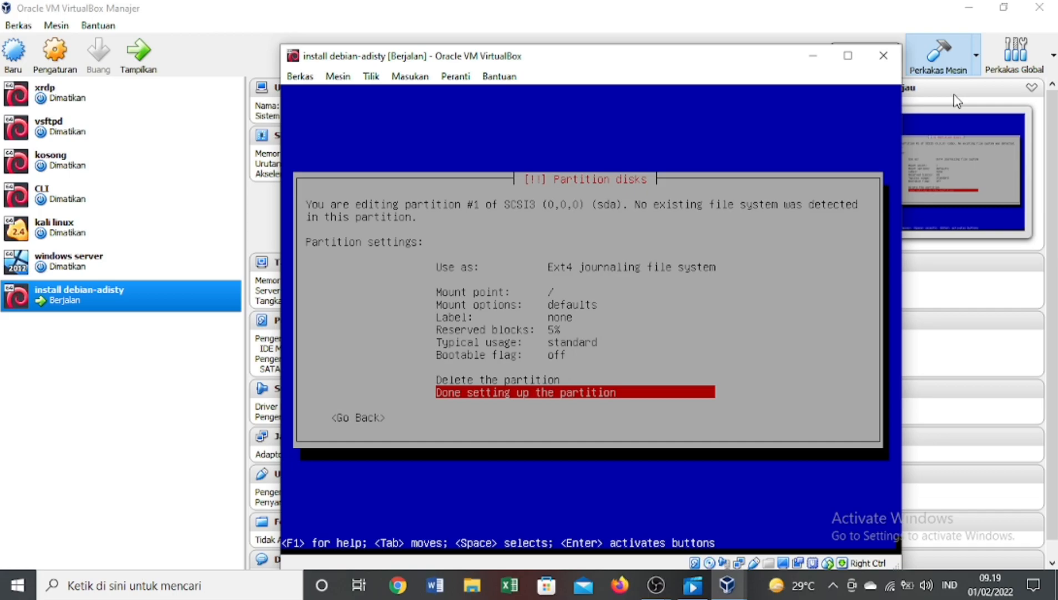
{"action": "key", "text": "Return"}
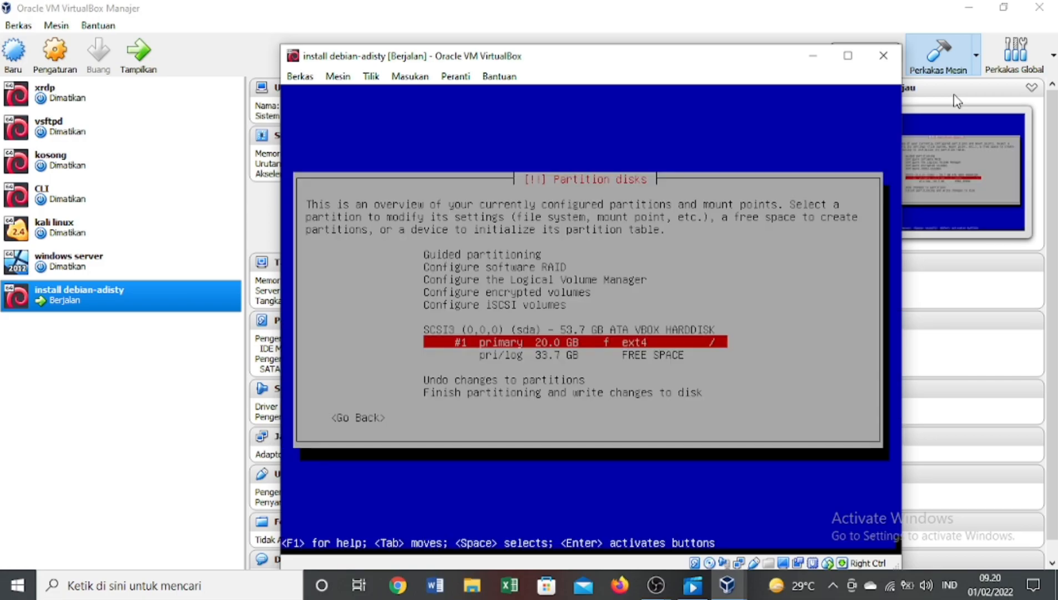
Step: Create a 2 GB logical partition at the beginning of the remaining free space
{"action": "key", "text": "Down"}
{"action": "key", "text": "Down"}
{"action": "key", "text": "Up"}
{"action": "key", "text": "Return"}
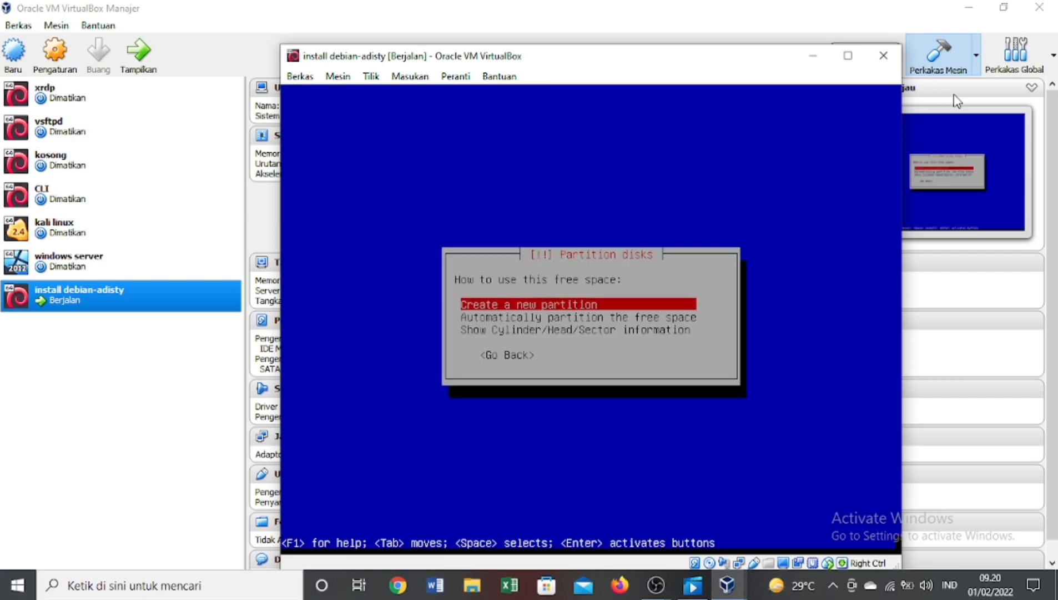
{"action": "key", "text": "Return"}
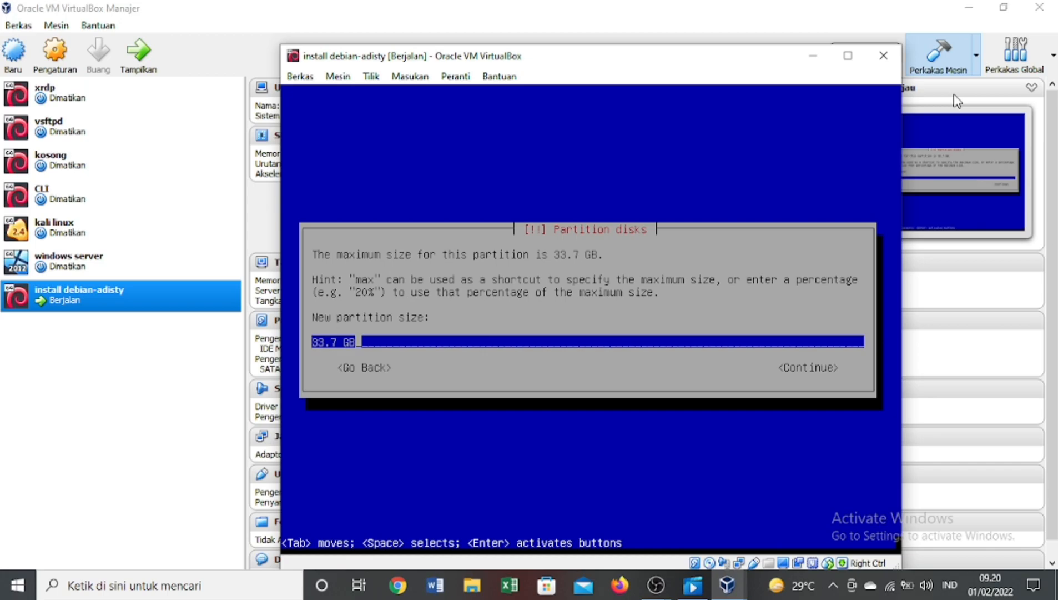
{"action": "key", "text": "Left"}
{"action": "key", "text": "Left"}
{"action": "key", "text": "Left"}
{"action": "key", "text": "BackSpace"}
{"action": "key", "text": "BackSpace"}
{"action": "key", "text": "BackSpace"}
{"action": "key", "text": "BackSpace"}
{"action": "type", "text": "2"}
{"action": "key", "text": "Return"}
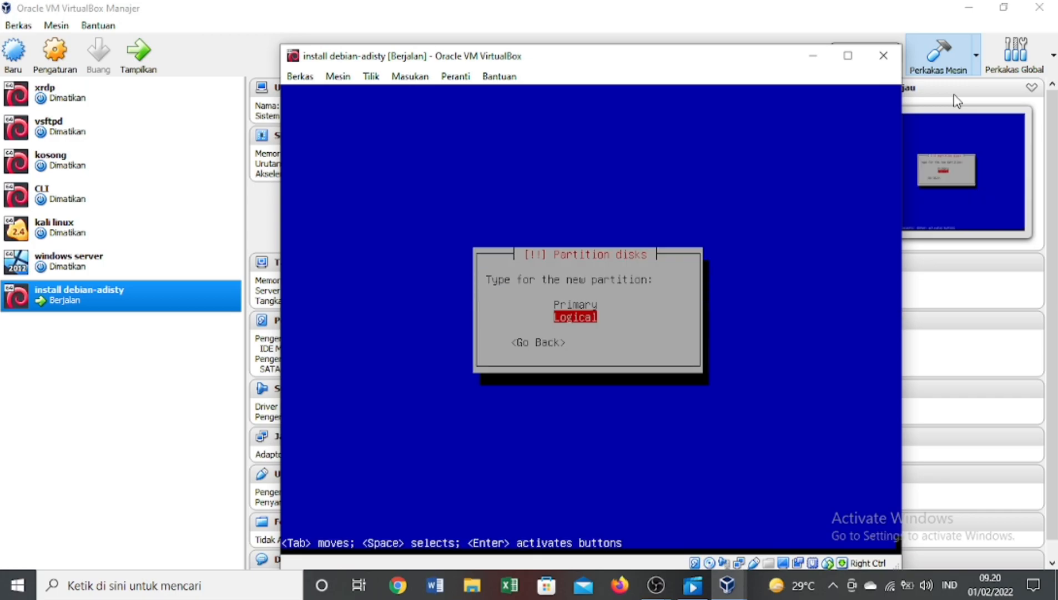
{"action": "key", "text": "Return"}
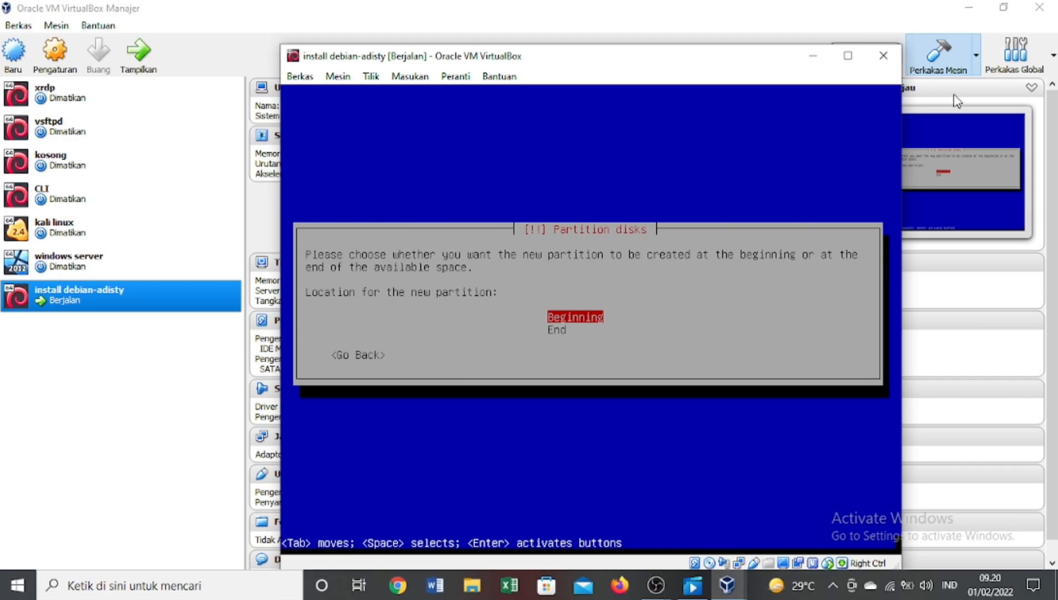
{"action": "key", "text": "Return"}
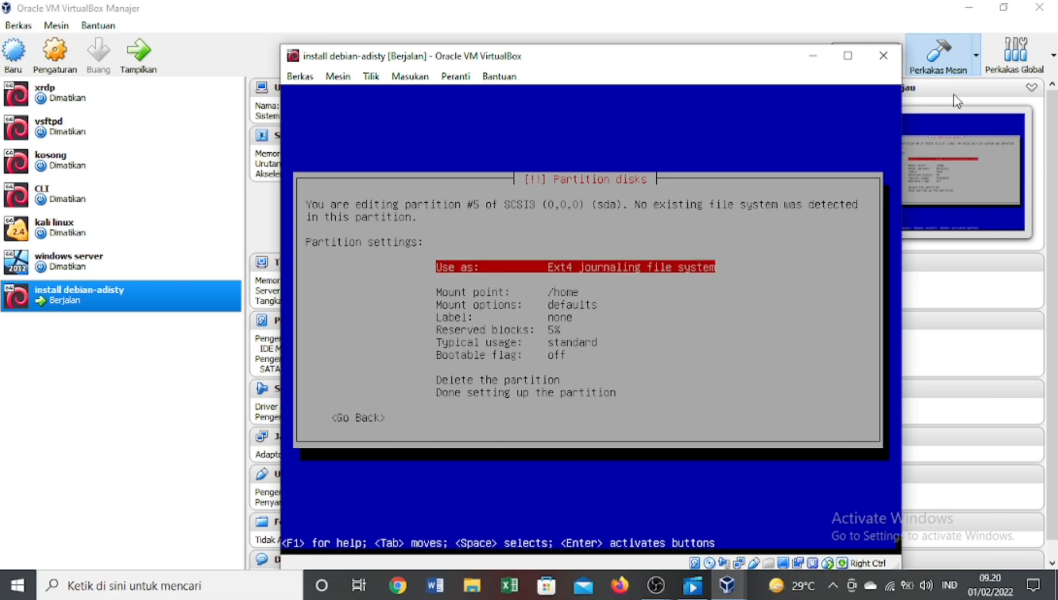
Step: Set the new logical partition to be used as swap area and finish setting it up
{"action": "key", "text": "Return"}
{"action": "key", "text": "Down"}
{"action": "key", "text": "Down"}
{"action": "key", "text": "Down"}
{"action": "key", "text": "Down"}
{"action": "key", "text": "Down"}
{"action": "key", "text": "Down"}
{"action": "key", "text": "Down"}
{"action": "key", "text": "Down"}
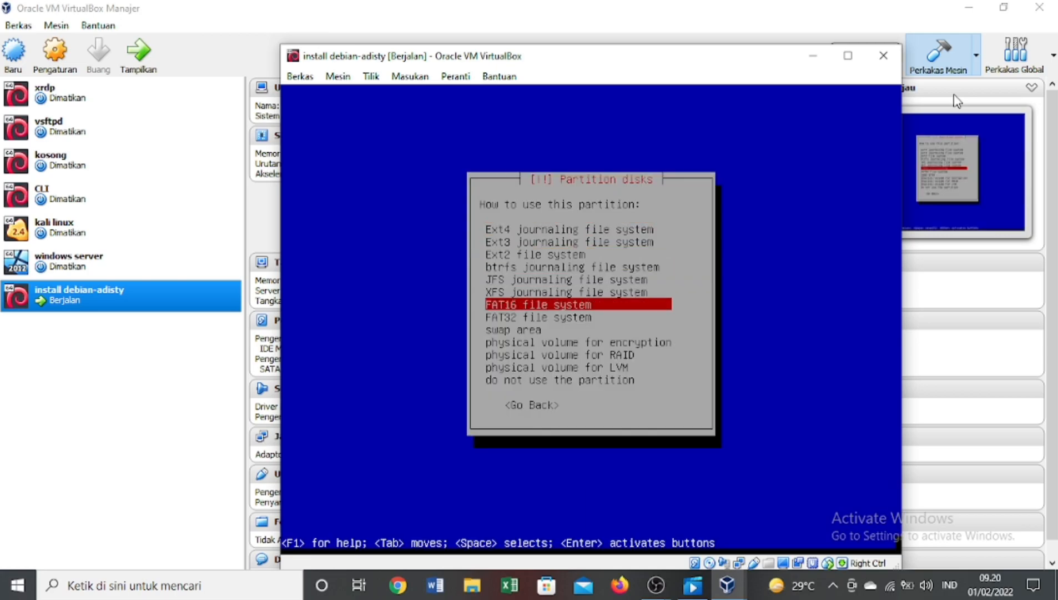
{"action": "key", "text": "Return"}
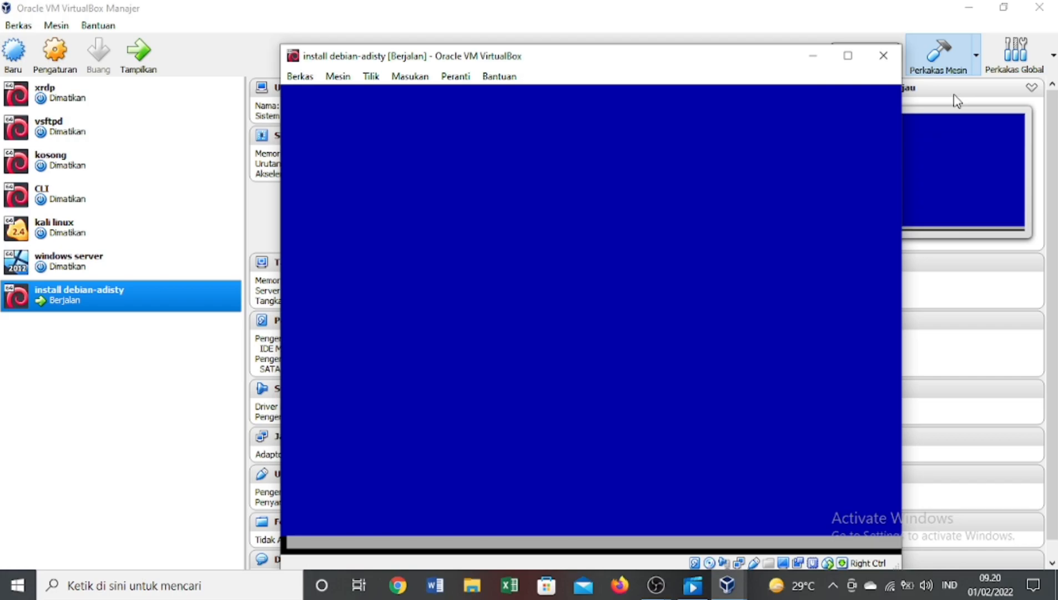
{"action": "key", "text": "Down"}
{"action": "key", "text": "Down"}
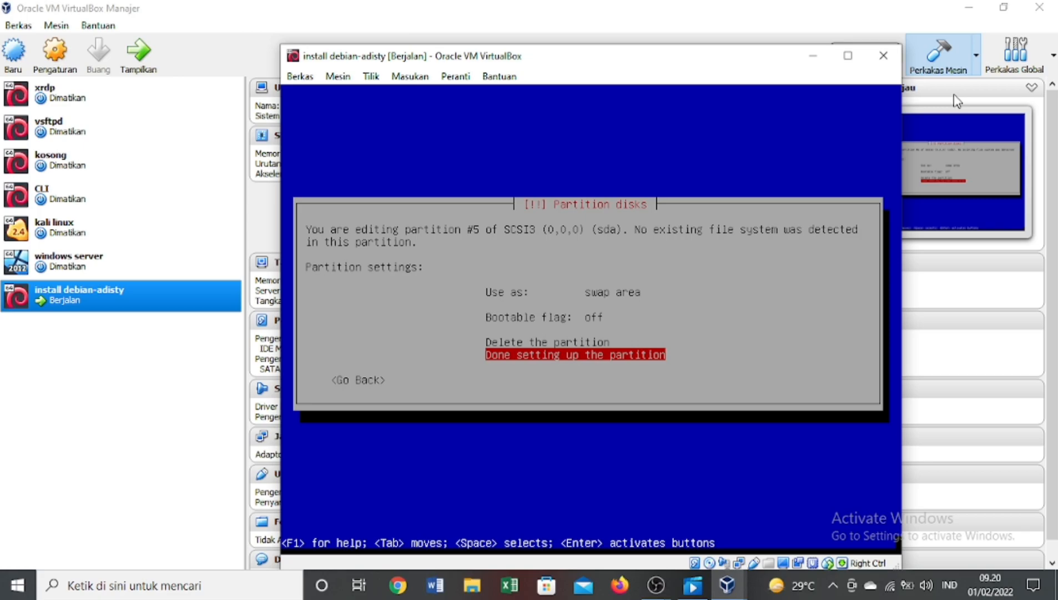
{"action": "key", "text": "Return"}
Step: Create a primary partition from all the remaining free space, keeping the maximum size of 31.7 GB
{"action": "key", "text": "Down"}
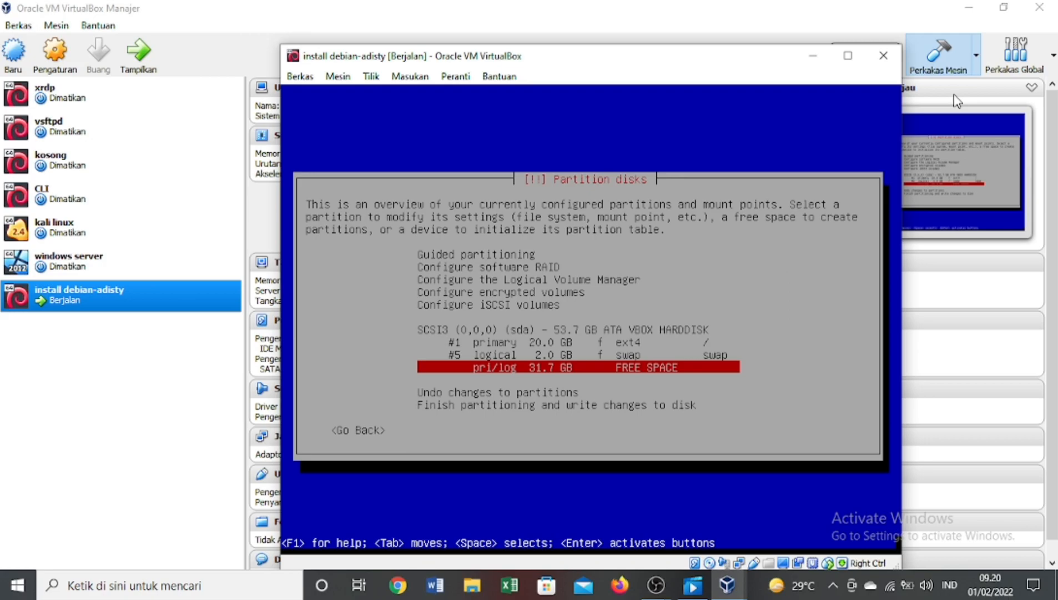
{"action": "key", "text": "Return"}
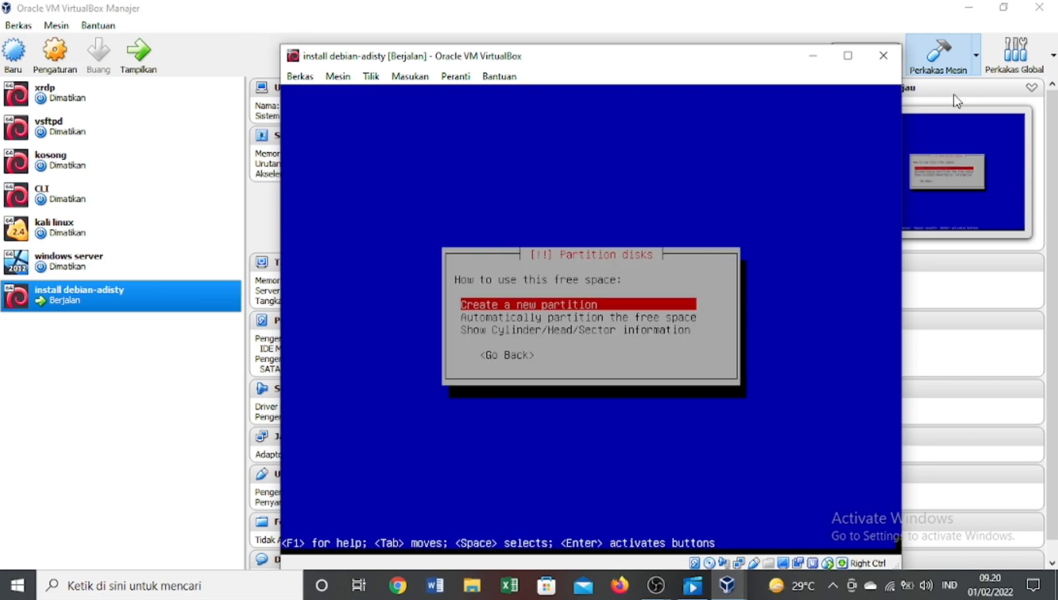
{"action": "key", "text": "Return"}
{"action": "key", "text": "Left"}
{"action": "key", "text": "Left"}
{"action": "key", "text": "Left"}
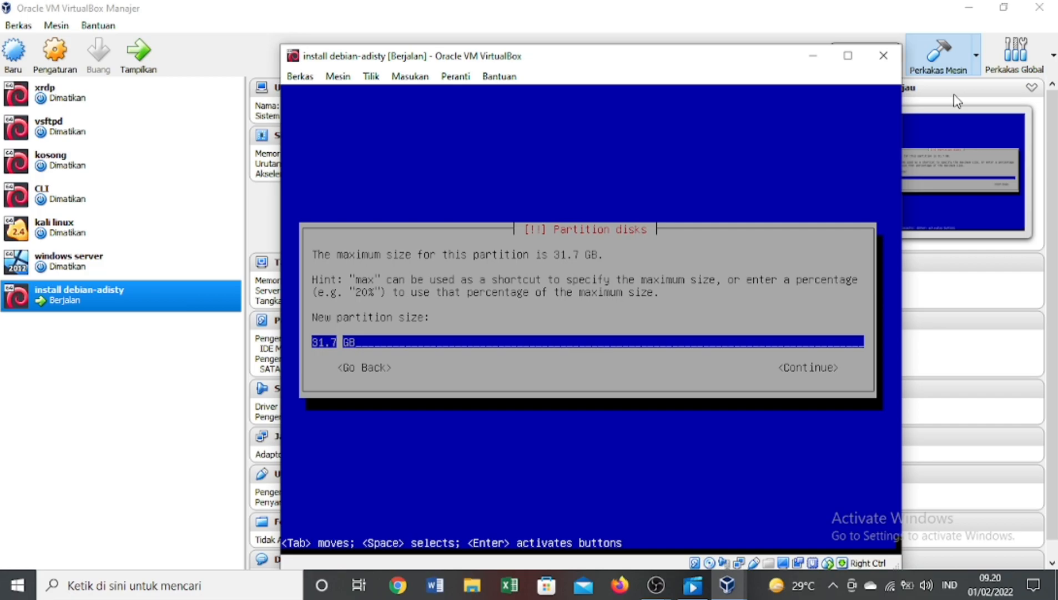
{"action": "key", "text": "Right"}
{"action": "key", "text": "Right"}
{"action": "key", "text": "Right"}
{"action": "key", "text": "Return"}
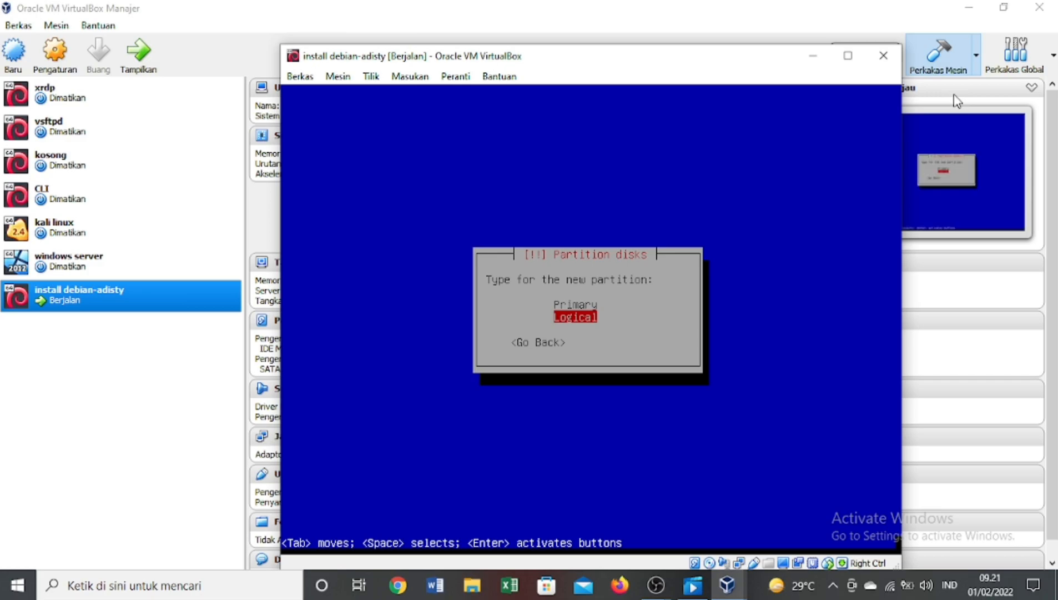
{"action": "key", "text": "Up"}
{"action": "key", "text": "Return"}
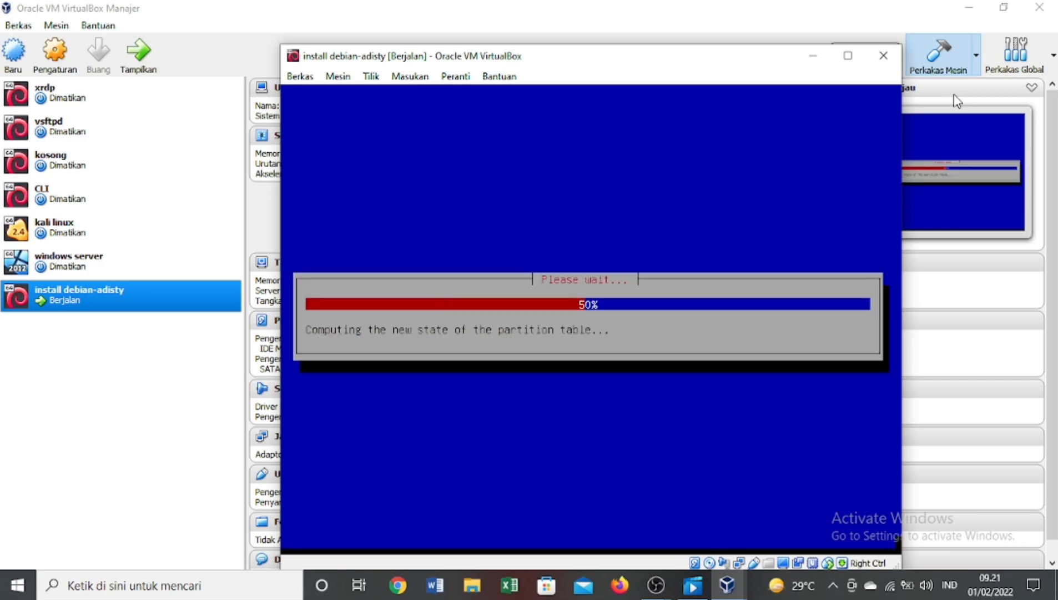
Step: Enter /dataadisty manually as the mount point of primary partition #3
{"action": "key", "text": "Down"}
{"action": "key", "text": "Return"}
{"action": "key", "text": "Down"}
{"action": "key", "text": "Down"}
{"action": "key", "text": "Down"}
{"action": "key", "text": "Down"}
{"action": "key", "text": "Down"}
{"action": "key", "text": "Down"}
{"action": "key", "text": "Down"}
{"action": "key", "text": "Down"}
{"action": "key", "text": "Down"}
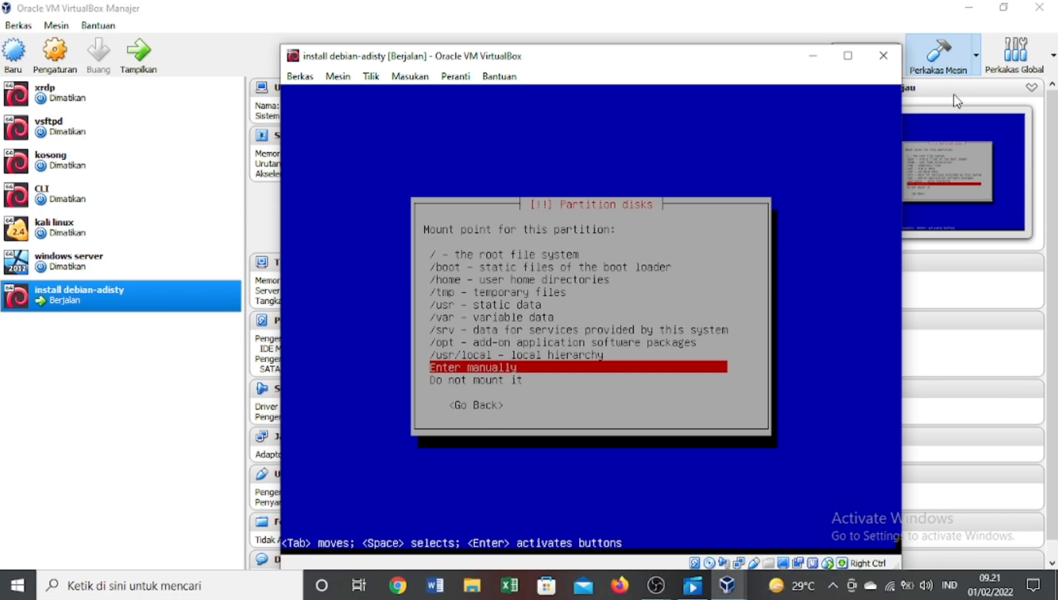
{"action": "key", "text": "Return"}
{"action": "key", "text": "BackSpace"}
{"action": "key", "text": "BackSpace"}
{"action": "key", "text": "BackSpace"}
{"action": "key", "text": "BackSpace"}
{"action": "type", "text": "dataadisty"}
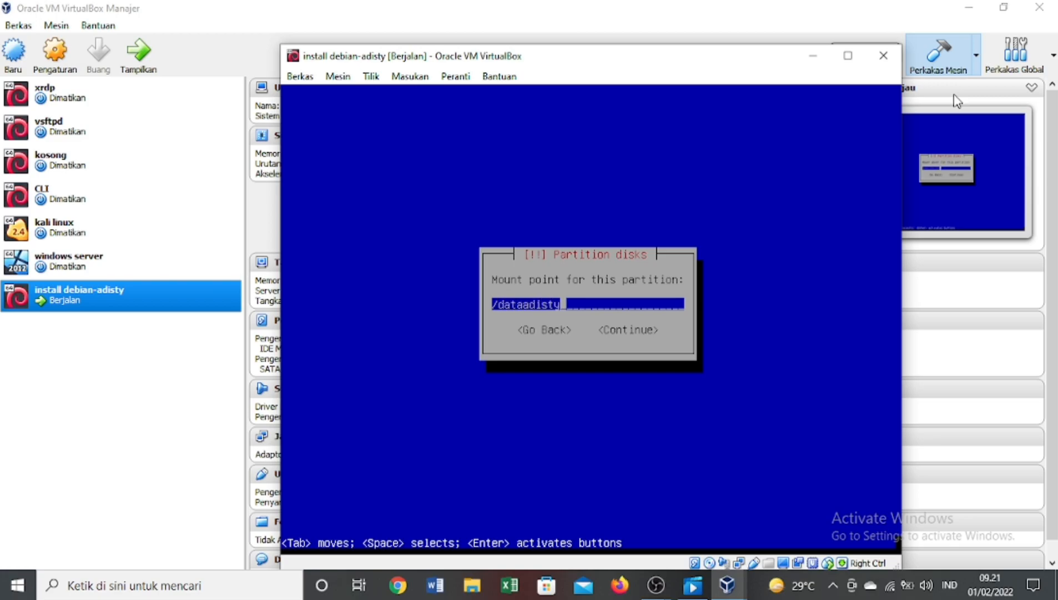
{"action": "key", "text": "Return"}
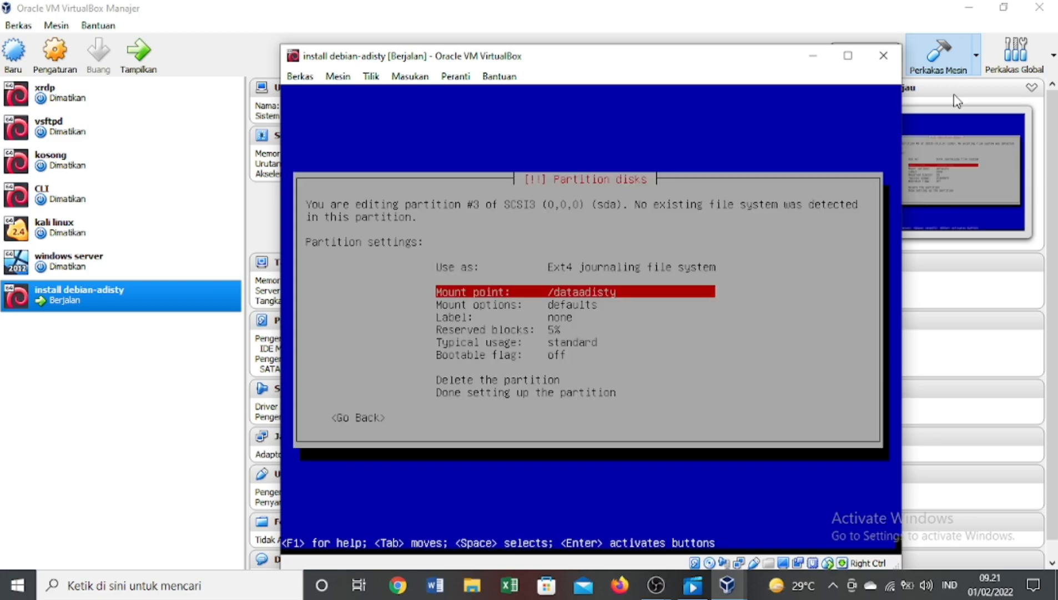
Step: Finish setting up partition #3 with its remaining settings left at their defaults
{"action": "key", "text": "Down"}
{"action": "key", "text": "Down"}
{"action": "key", "text": "Down"}
{"action": "key", "text": "Down"}
{"action": "key", "text": "Down"}
{"action": "key", "text": "Down"}
{"action": "key", "text": "Down"}
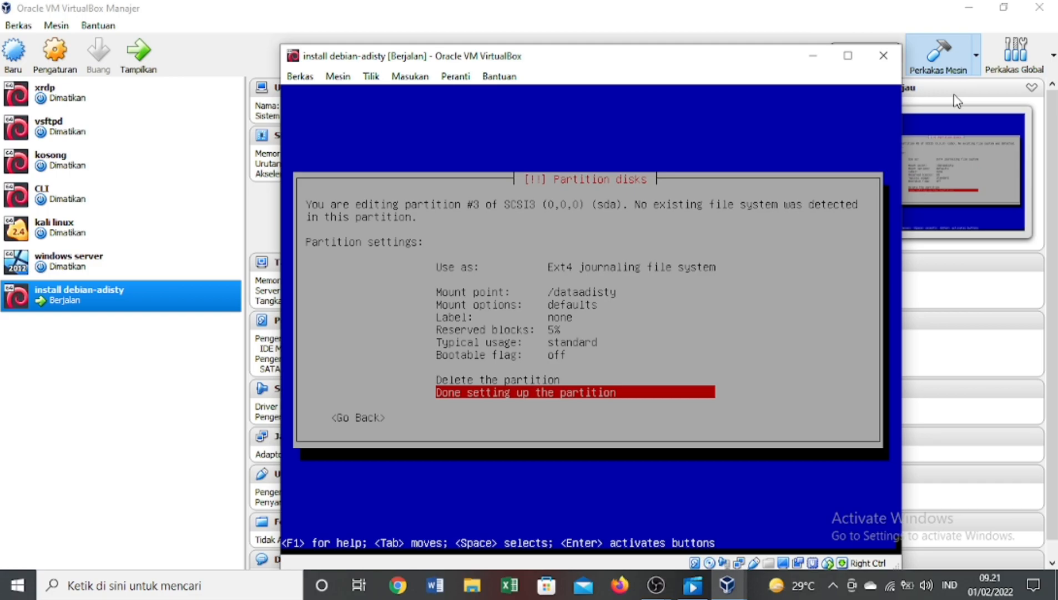
{"action": "key", "text": "Return"}
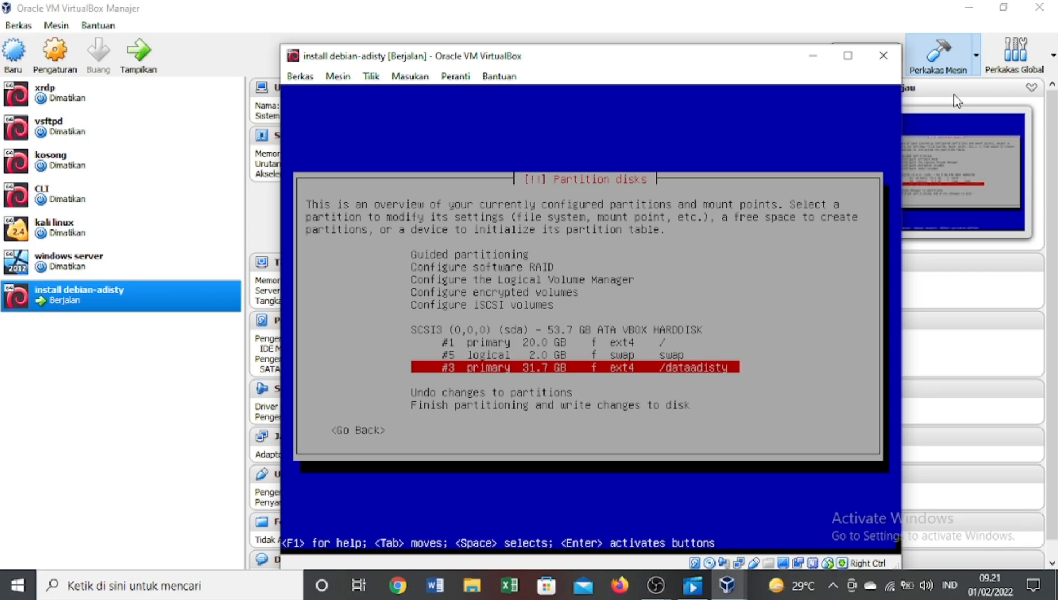
Step: Finish partitioning and confirm writing the changes to the disk
{"action": "key", "text": "Down"}
{"action": "key", "text": "Down"}
{"action": "key", "text": "Down"}
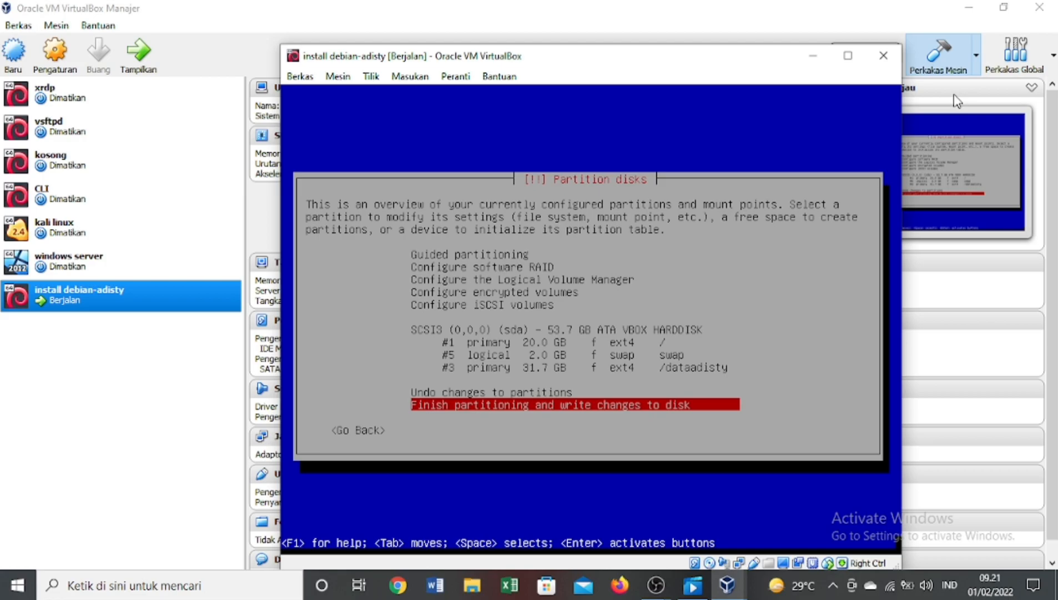
{"action": "key", "text": "Return"}
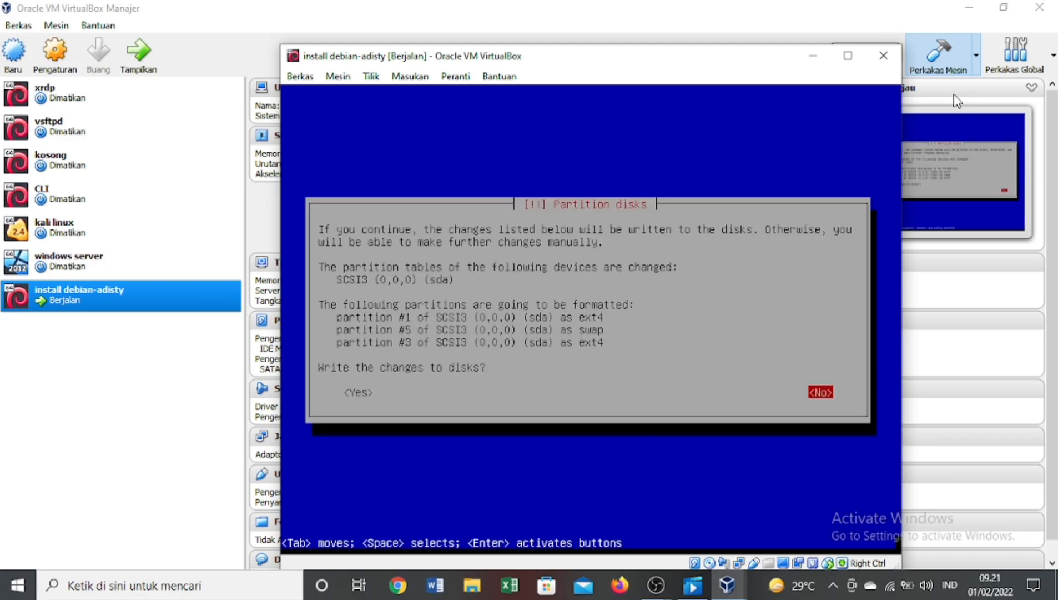
{"action": "key", "text": "Tab"}
{"action": "key", "text": "Return"}
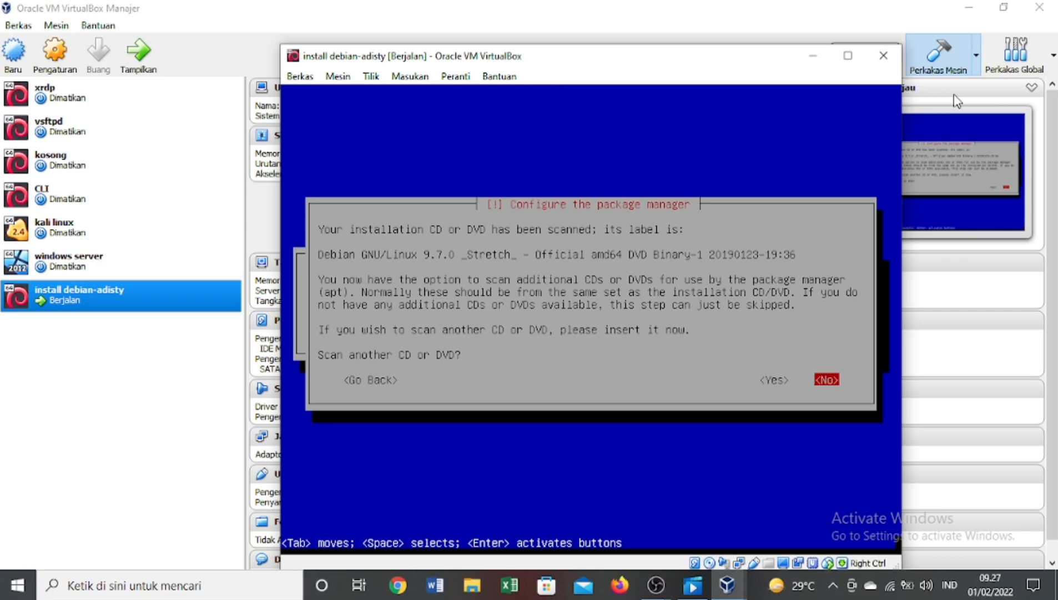
Step: Decline scanning another CD or DVD and decline using a network mirror for the package manager
{"action": "key", "text": "Return"}
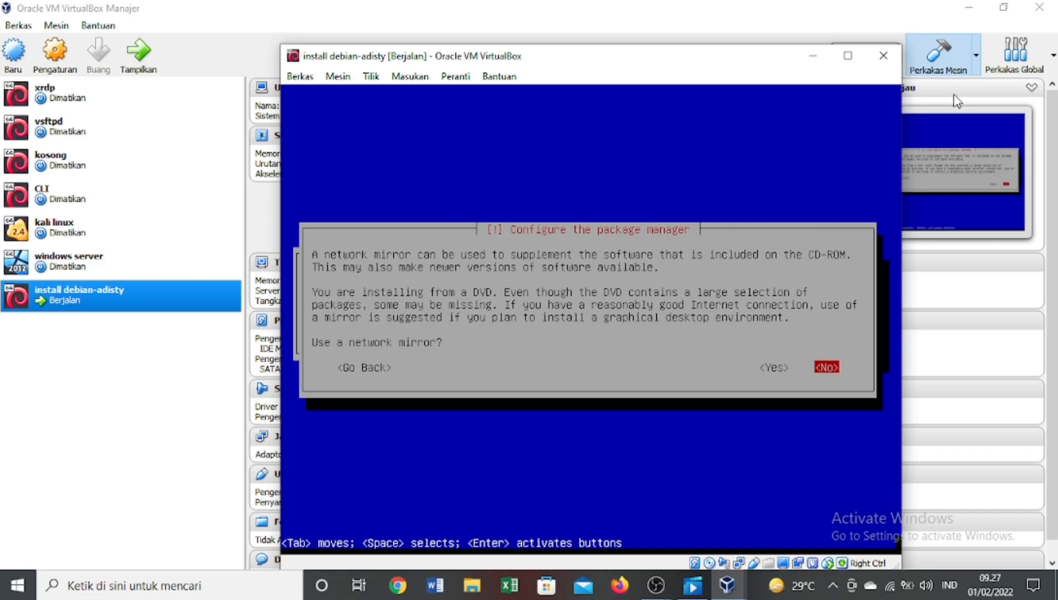
{"action": "key", "text": "Return"}
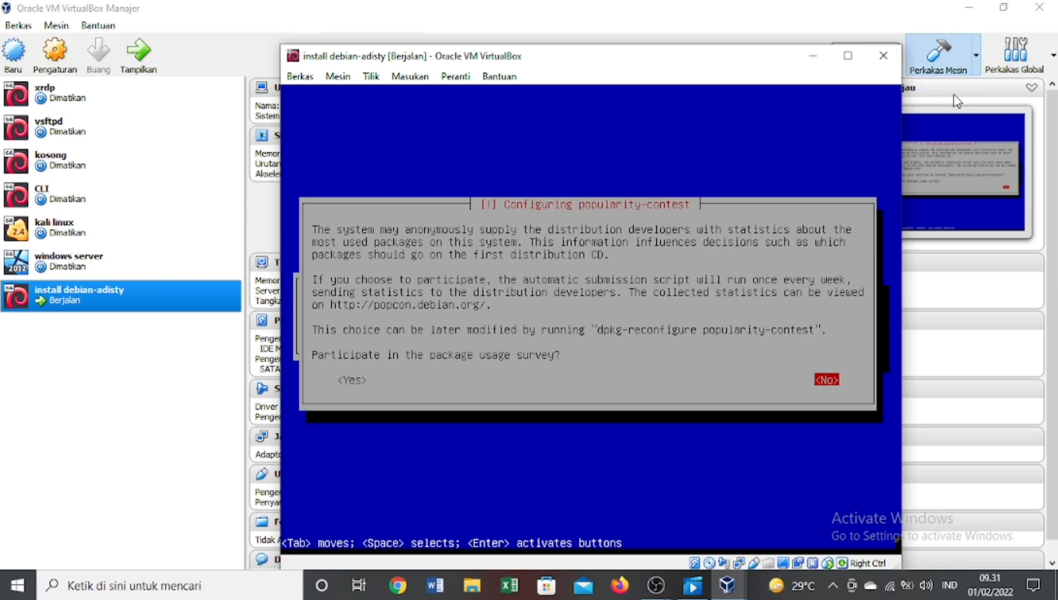
Step: Agree to participate in the package usage survey
{"action": "key", "text": "Tab"}
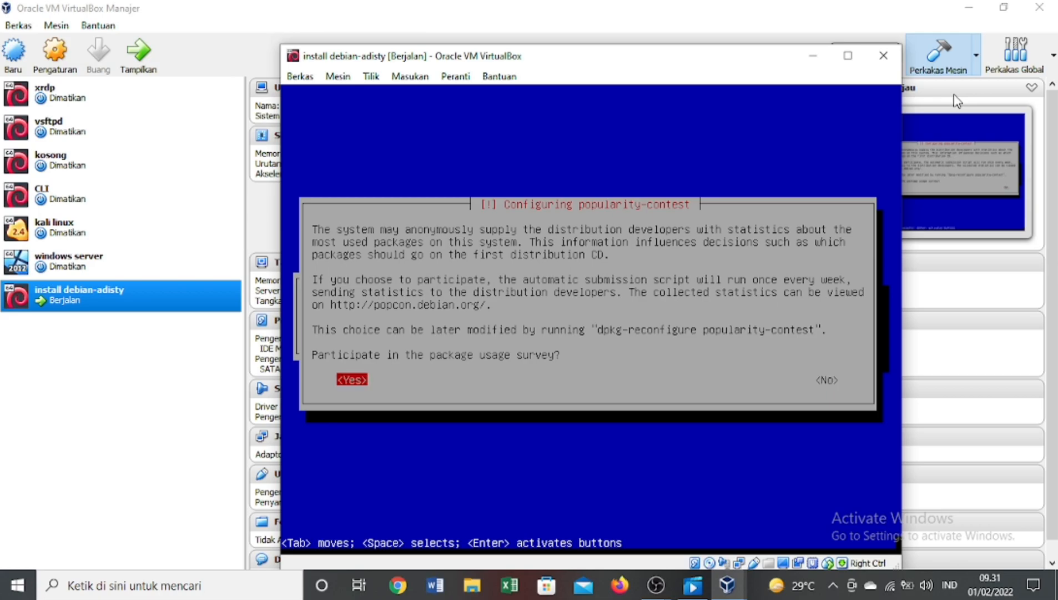
{"action": "key", "text": "Return"}
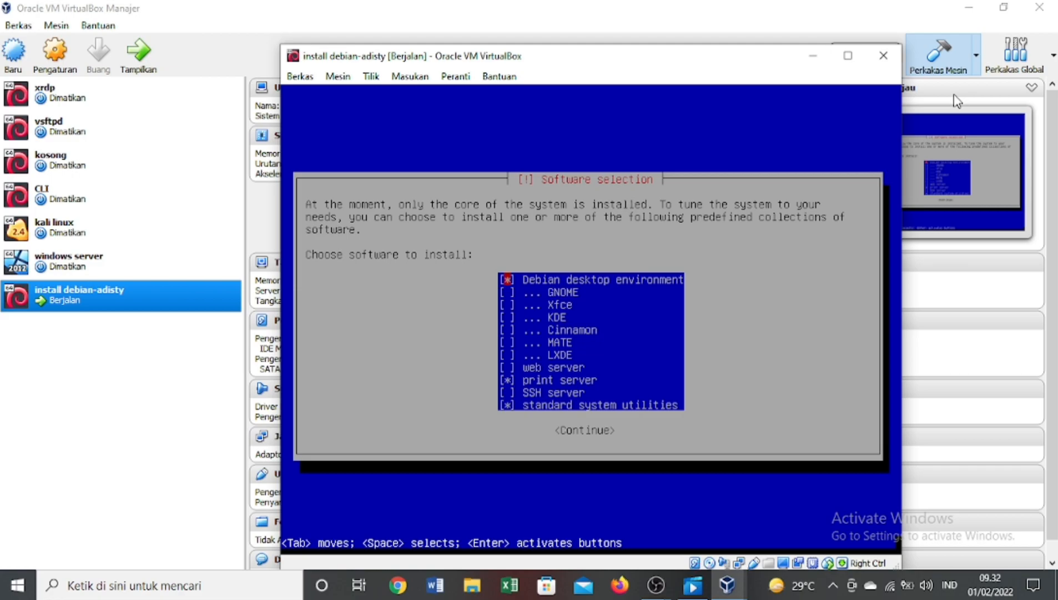
Step: Deselect the Debian desktop environment and print server, then continue installing the remaining selected software
{"action": "key", "text": "space"}
{"action": "key", "text": "Down"}
{"action": "key", "text": "Down"}
{"action": "key", "text": "Down"}
{"action": "key", "text": "Down"}
{"action": "key", "text": "Down"}
{"action": "key", "text": "Down"}
{"action": "key", "text": "Down"}
{"action": "key", "text": "Down"}
{"action": "key", "text": "space"}
{"action": "key", "text": "Return"}
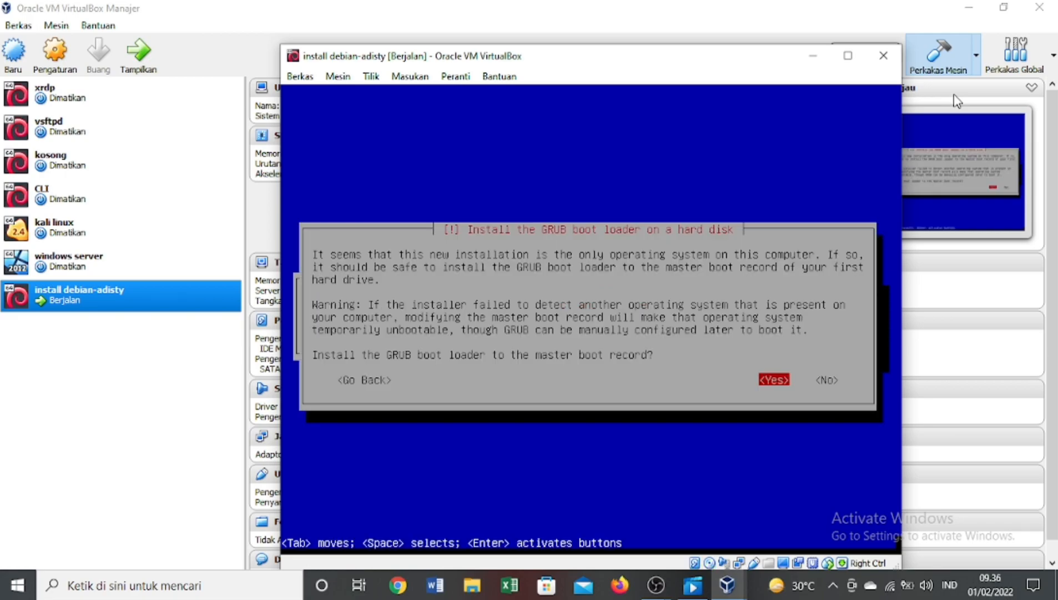
Step: Install the GRUB boot loader to the master boot record on /dev/sda and finish the installation
{"action": "key", "text": "Return"}
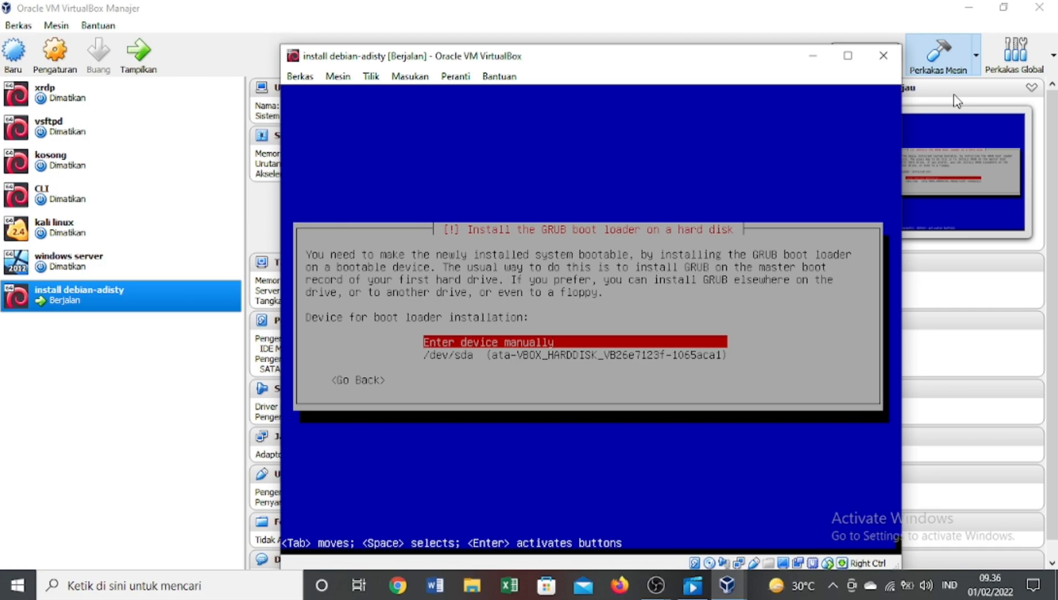
{"action": "key", "text": "Down"}
{"action": "key", "text": "Return"}
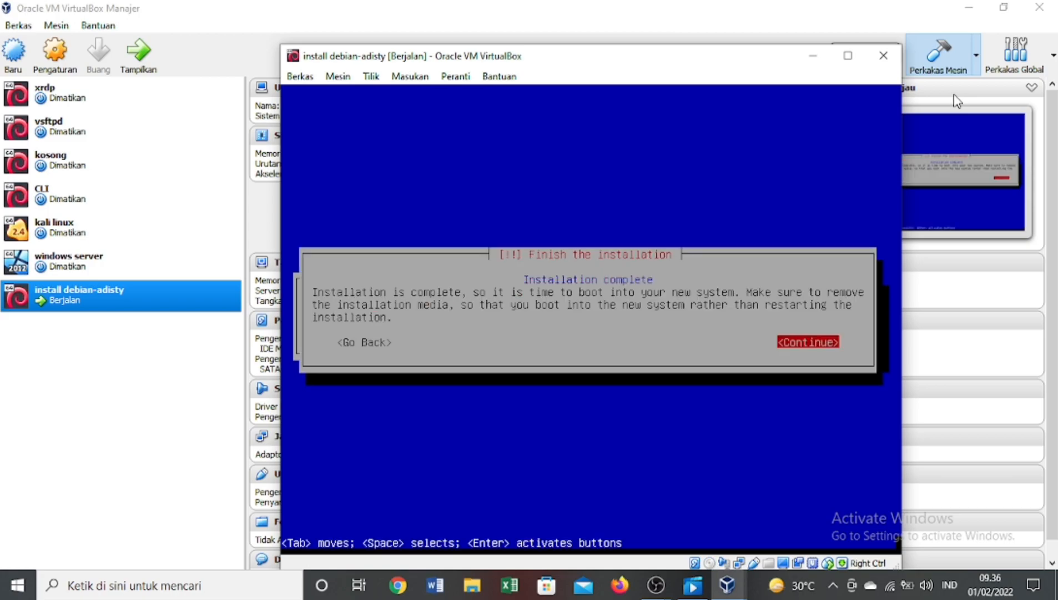
{"action": "key", "text": "Return"}
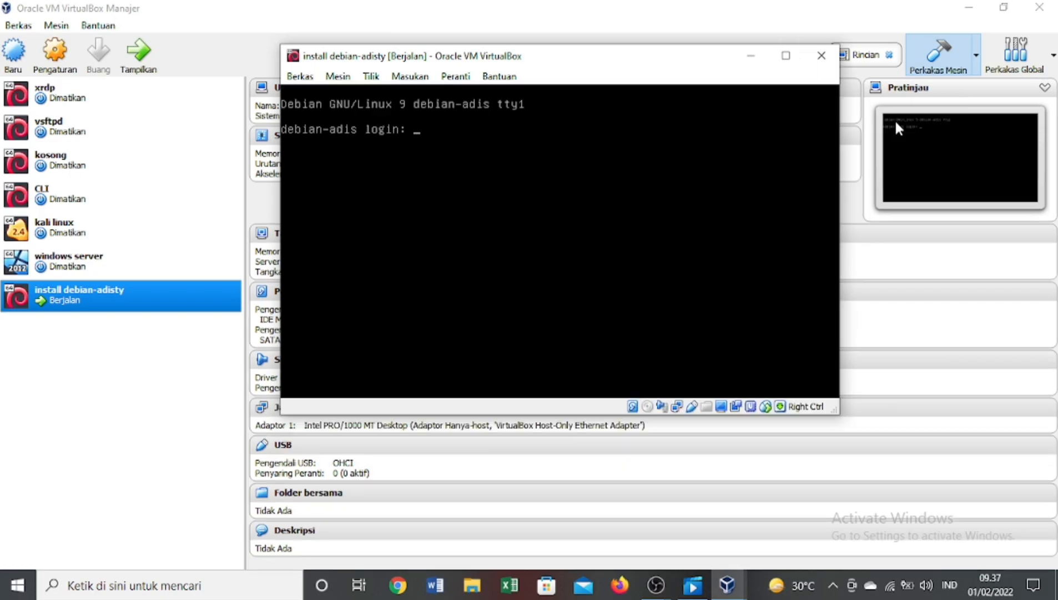
Step: Log in to the new Debian system as debian-adis, entering the account password
{"action": "type", "text": "debian-adisty"}
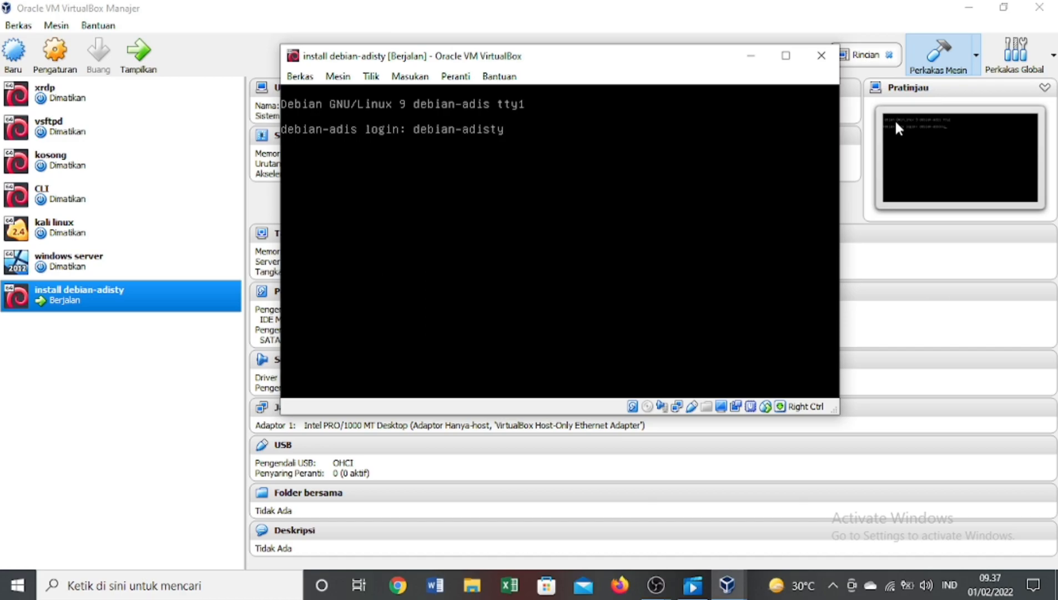
{"action": "key", "text": "BackSpace"}
{"action": "key", "text": "BackSpace"}
{"action": "key", "text": "Return"}
{"action": "key", "text": "Return"}
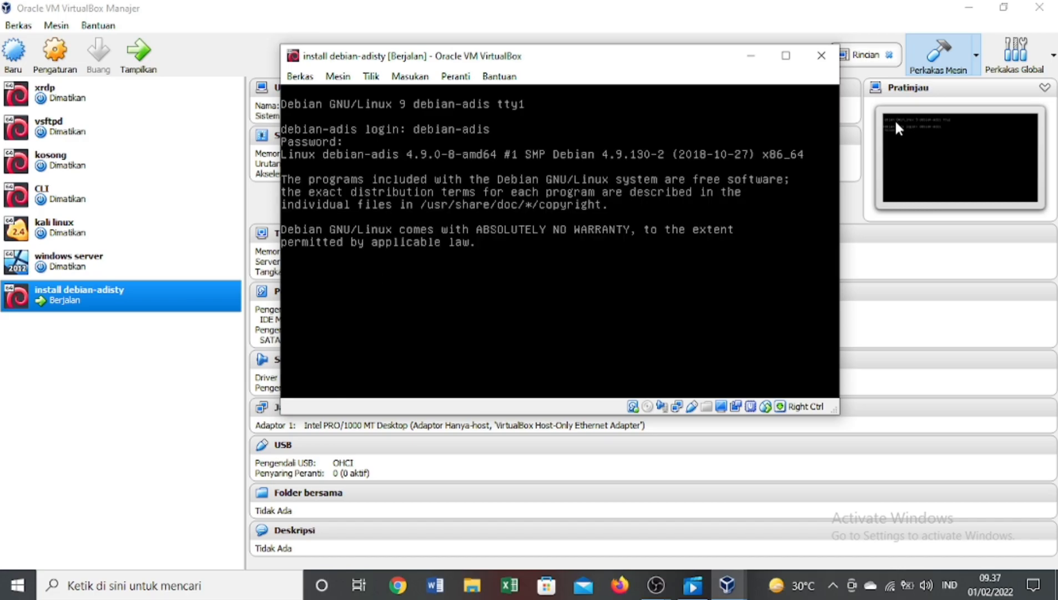
Step: Switch to the root user with su, entering the root password
{"action": "type", "text": "su"}
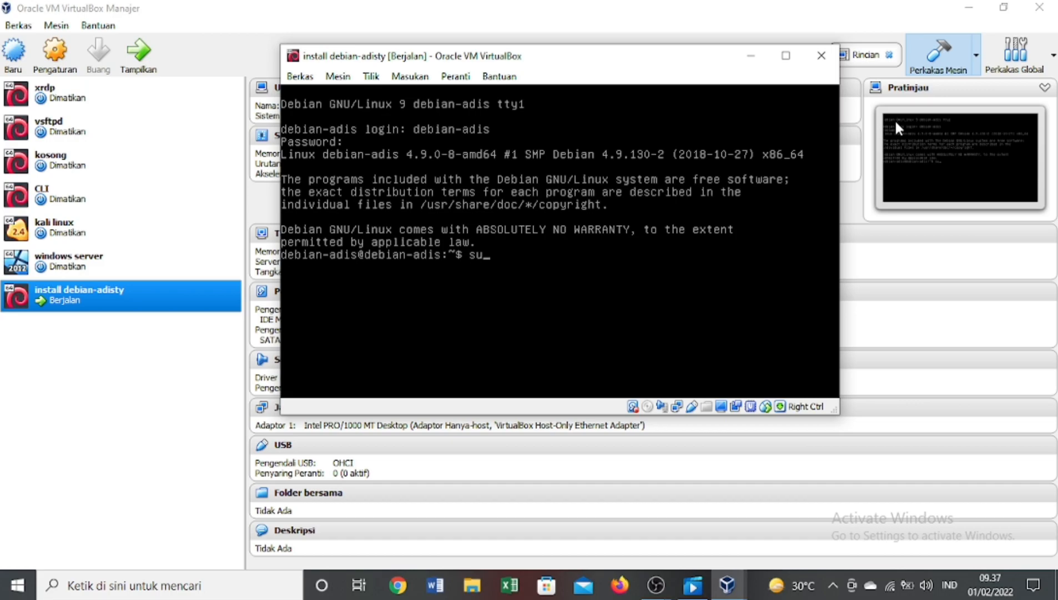
{"action": "key", "text": "Return"}
{"action": "key", "text": "Return"}
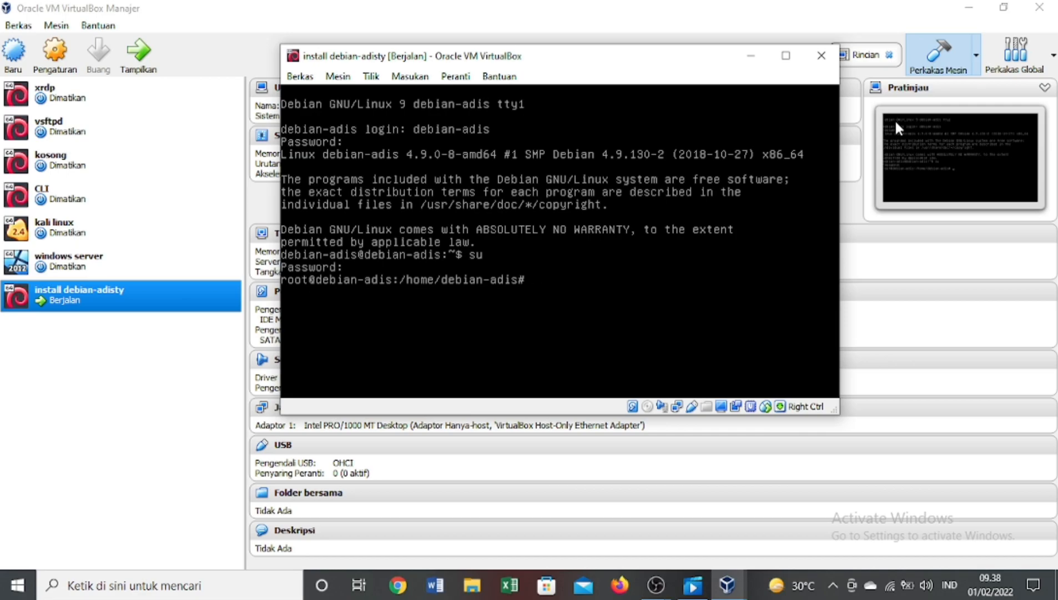
Step: Show the network interface addresses with ip a and test the connection by pinging 8.8.8.8, stopping the ping after several attempts
{"action": "type", "text": "ip a"}
{"action": "key", "text": "Return"}
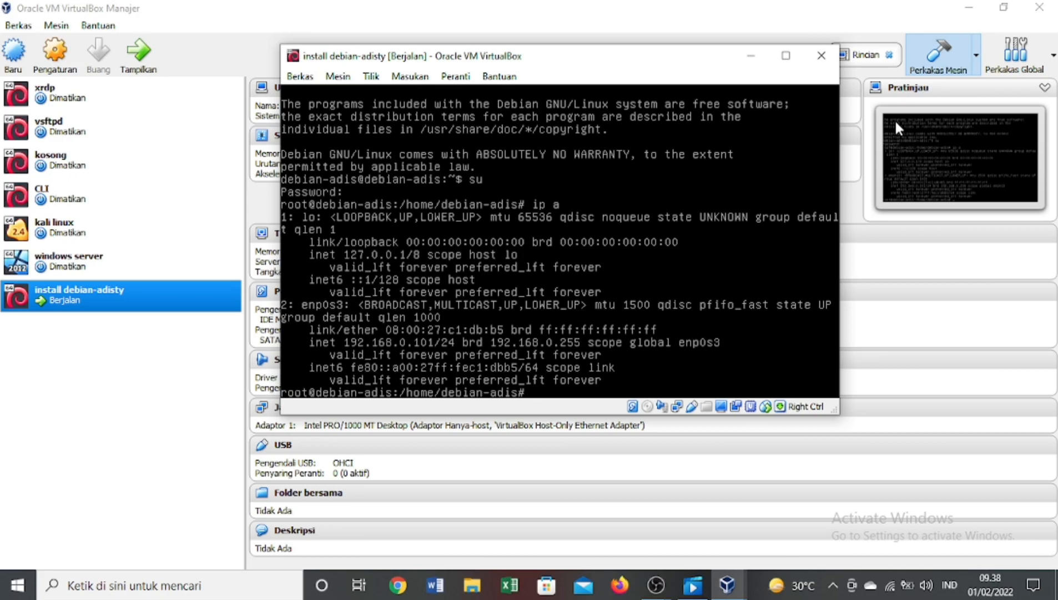
{"action": "type", "text": "ping 8.8.8.8"}
{"action": "key", "text": "Return"}
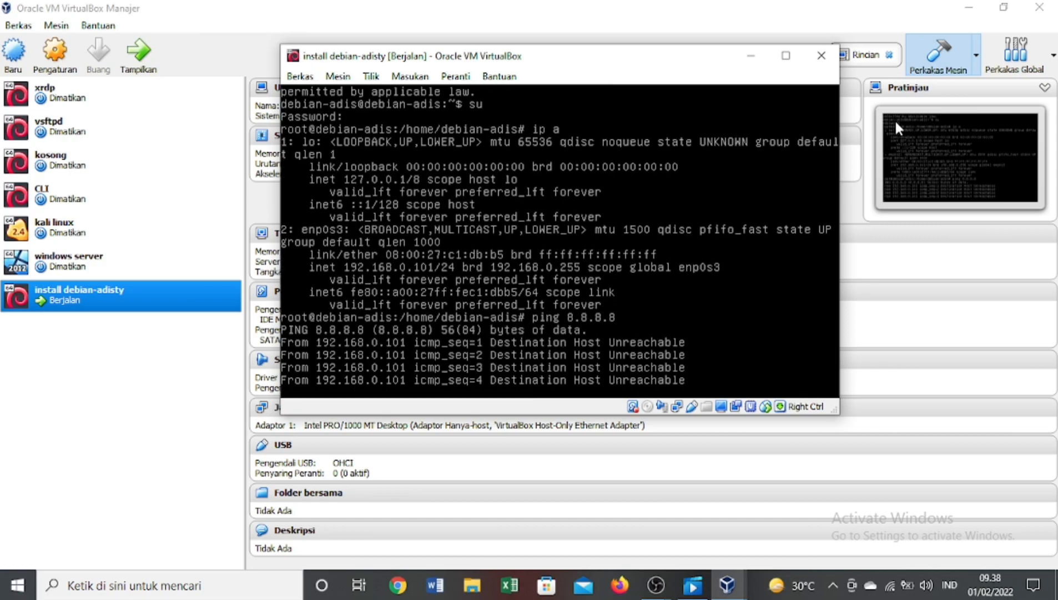
{"action": "key", "text": "ctrl+c"}
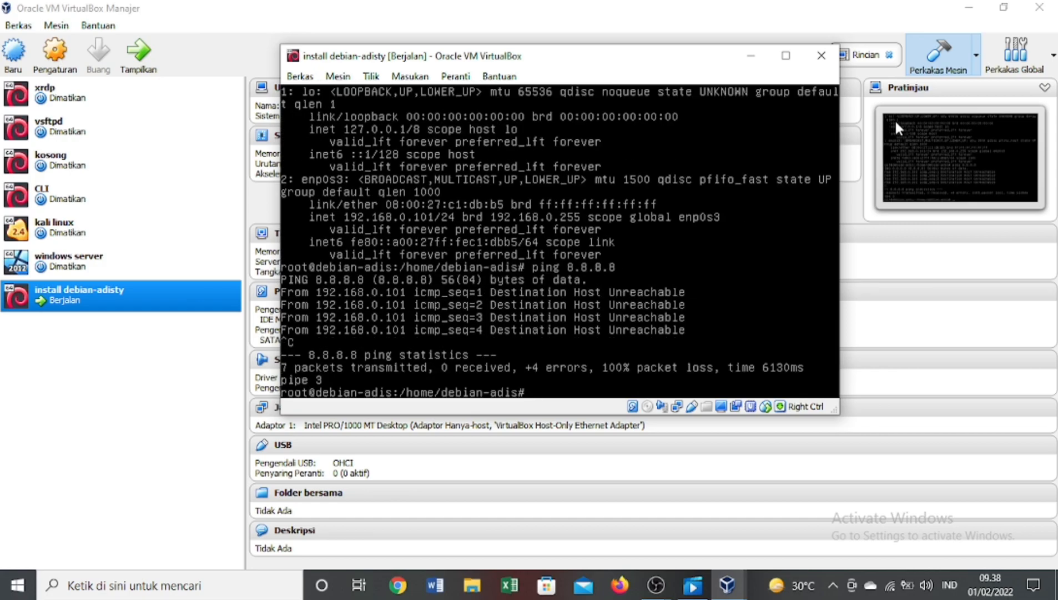
Step: Close the virtual machine by powering it off (Matikan mesin)
{"action": "left_click", "coordinate": [837, 51]}
{"action": "left_click", "coordinate": [533, 253]}
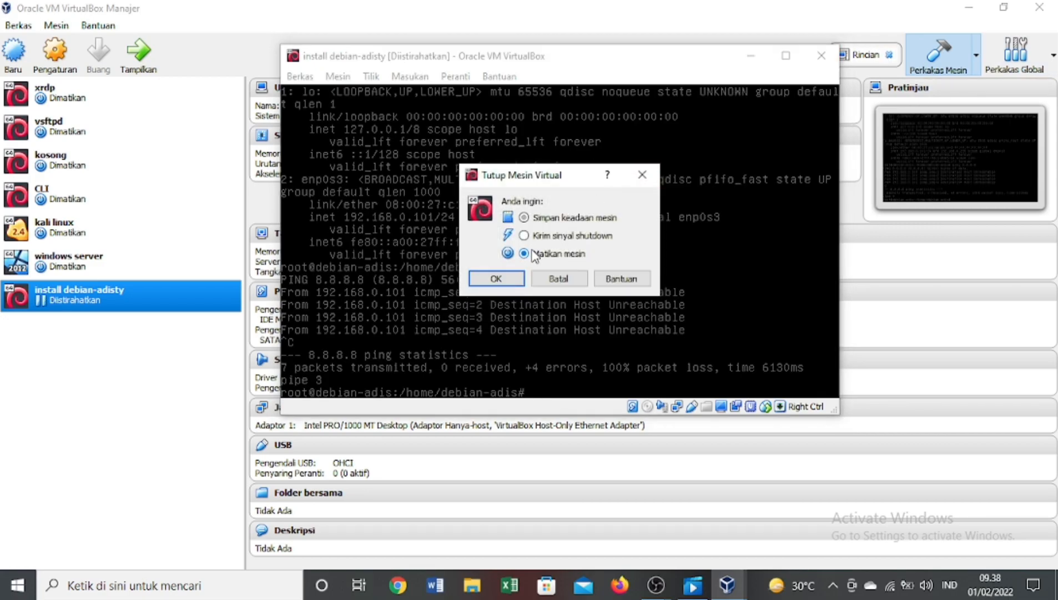
{"action": "left_click", "coordinate": [511, 280]}
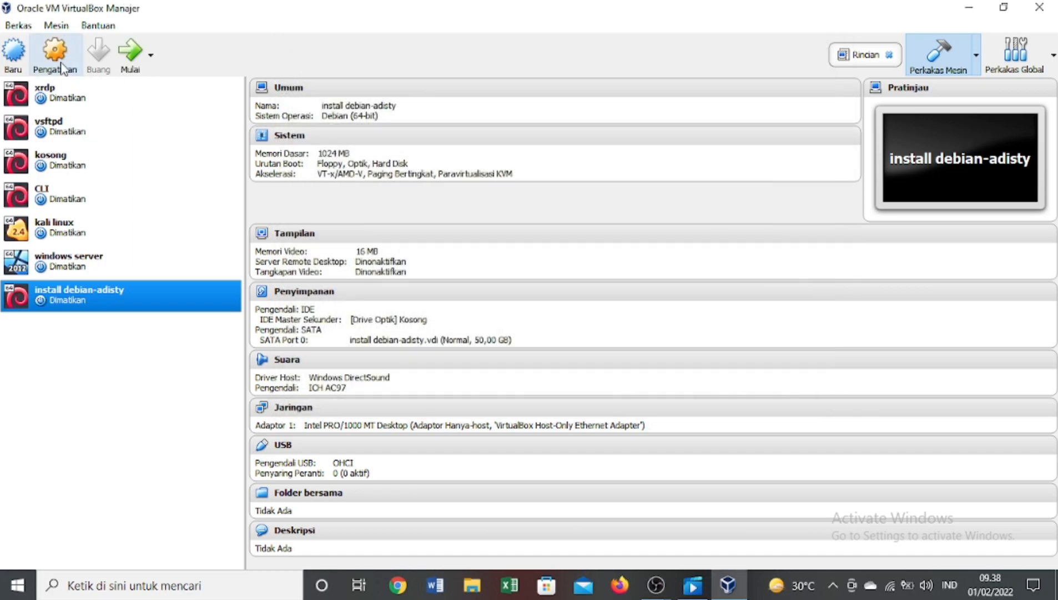
Step: In the virtual machine's network settings, attach Adaptor 1 to Adaptor Ter-bridge and set its promiscuous mode to Tolak
{"action": "left_click", "coordinate": [63, 68]}
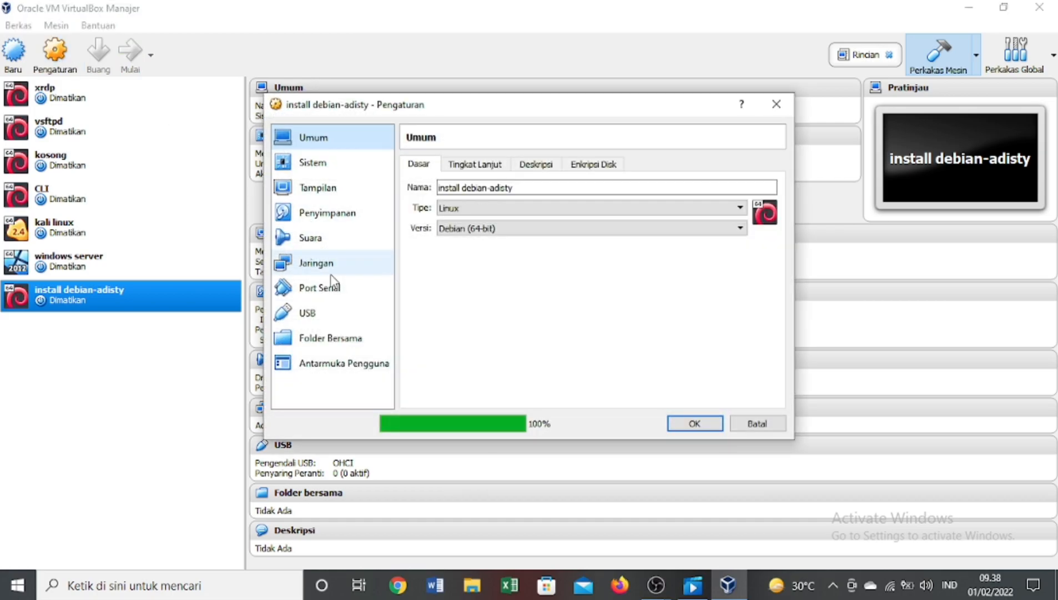
{"action": "left_click", "coordinate": [337, 269]}
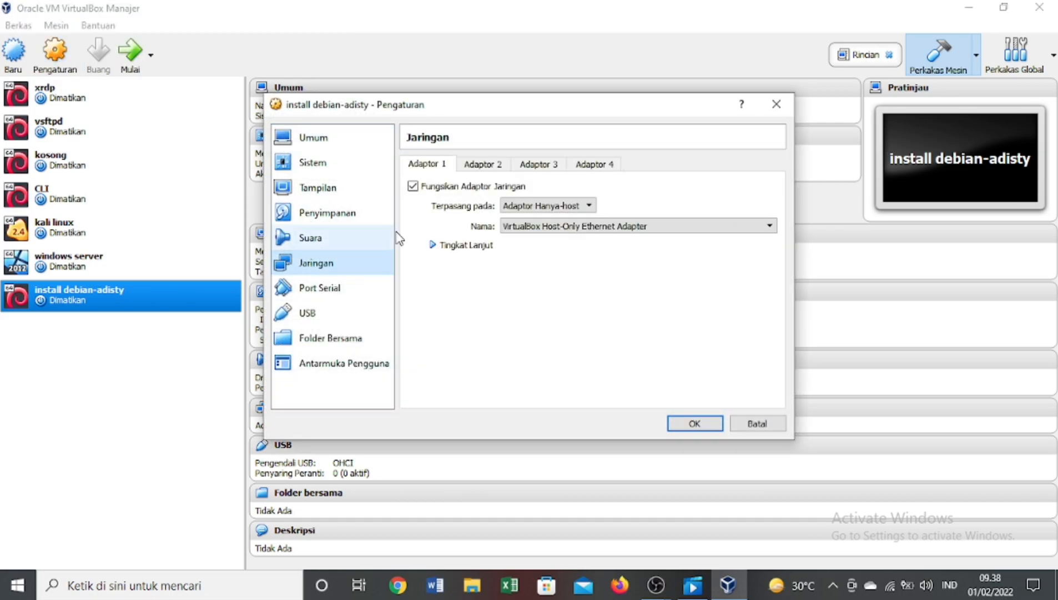
{"action": "left_click", "coordinate": [521, 209]}
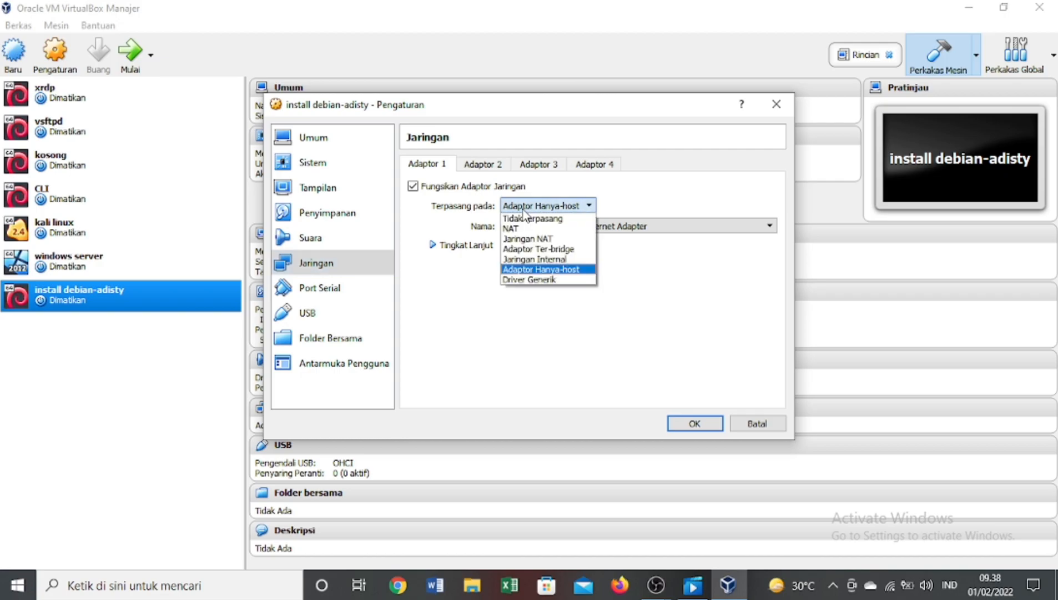
{"action": "left_click", "coordinate": [526, 249]}
{"action": "left_click", "coordinate": [476, 246]}
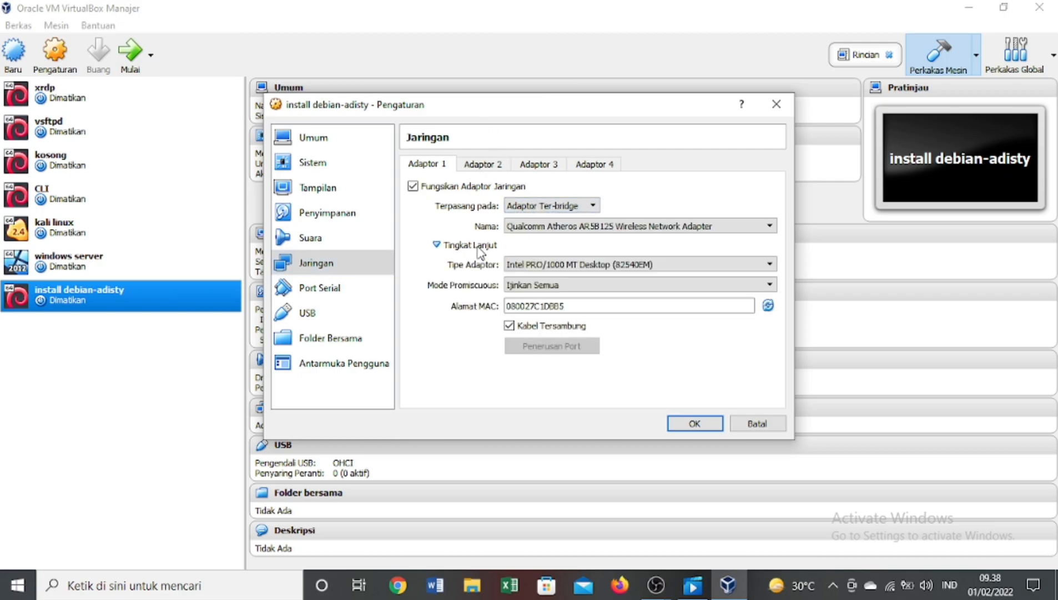
{"action": "left_click", "coordinate": [536, 285]}
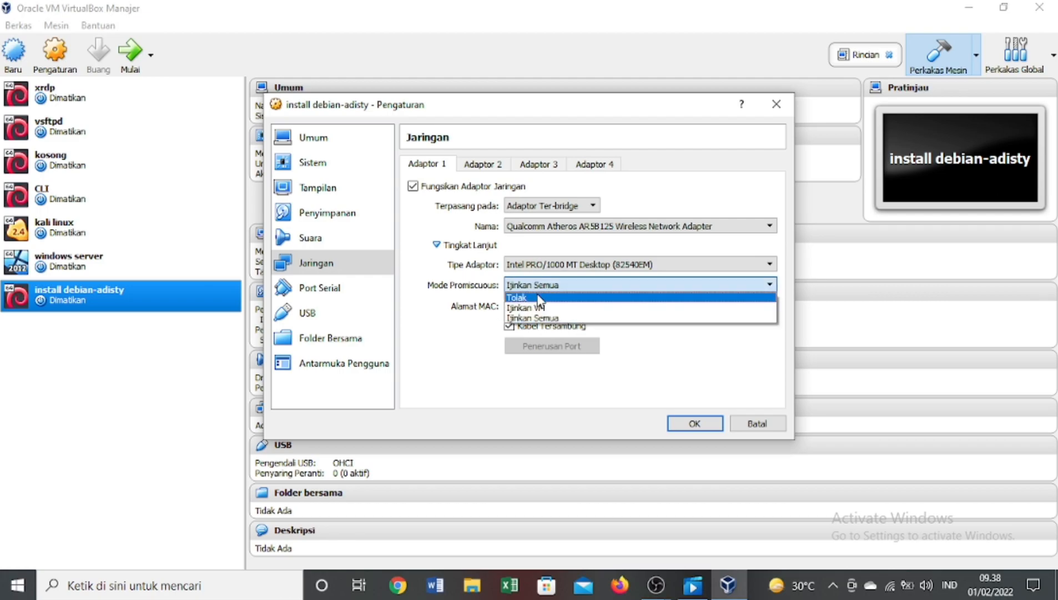
{"action": "left_click", "coordinate": [539, 298]}
Step: Enable network Adaptor 2, attach it to Adaptor Hanya-host, and save the virtual machine settings
{"action": "left_click", "coordinate": [493, 170]}
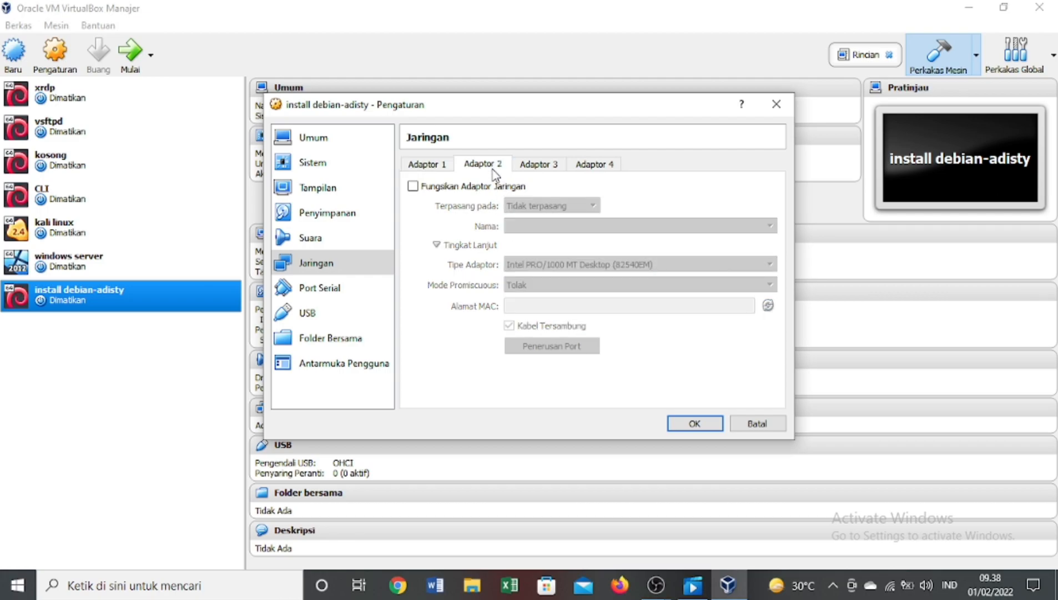
{"action": "left_click", "coordinate": [414, 186]}
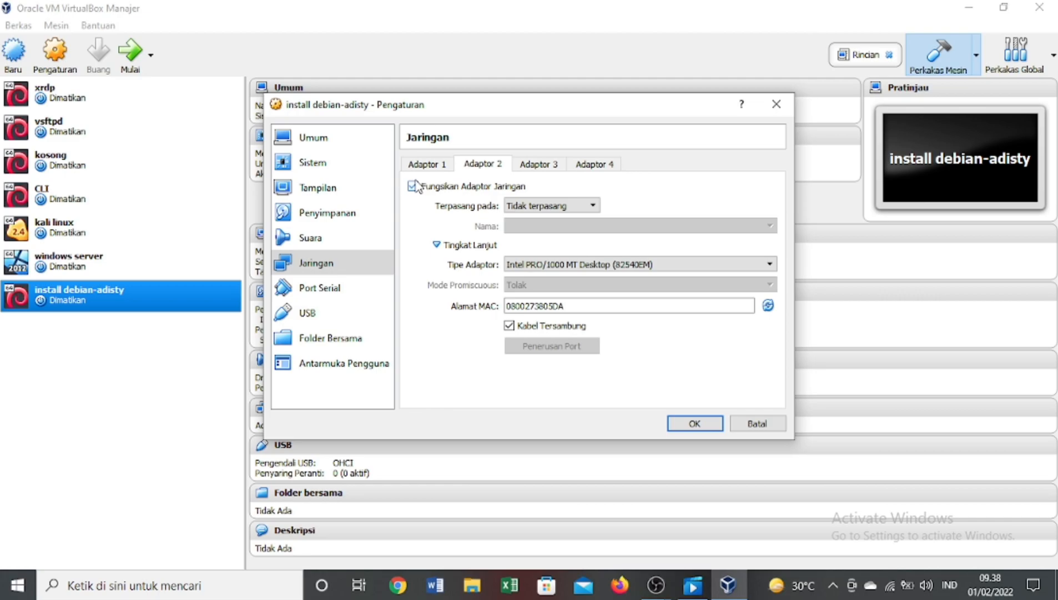
{"action": "left_click", "coordinate": [552, 207]}
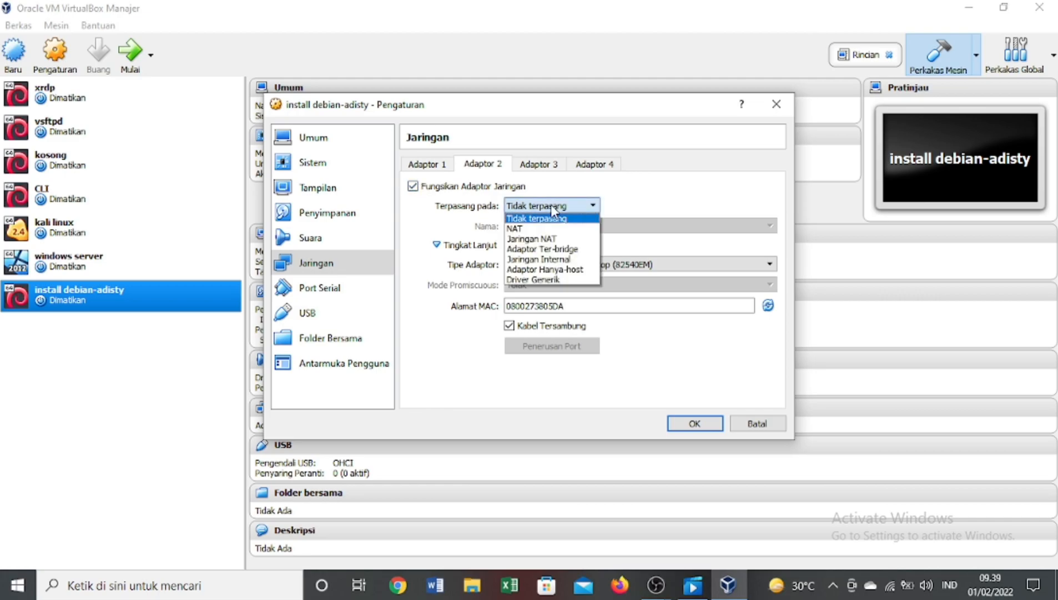
{"action": "left_click", "coordinate": [548, 269]}
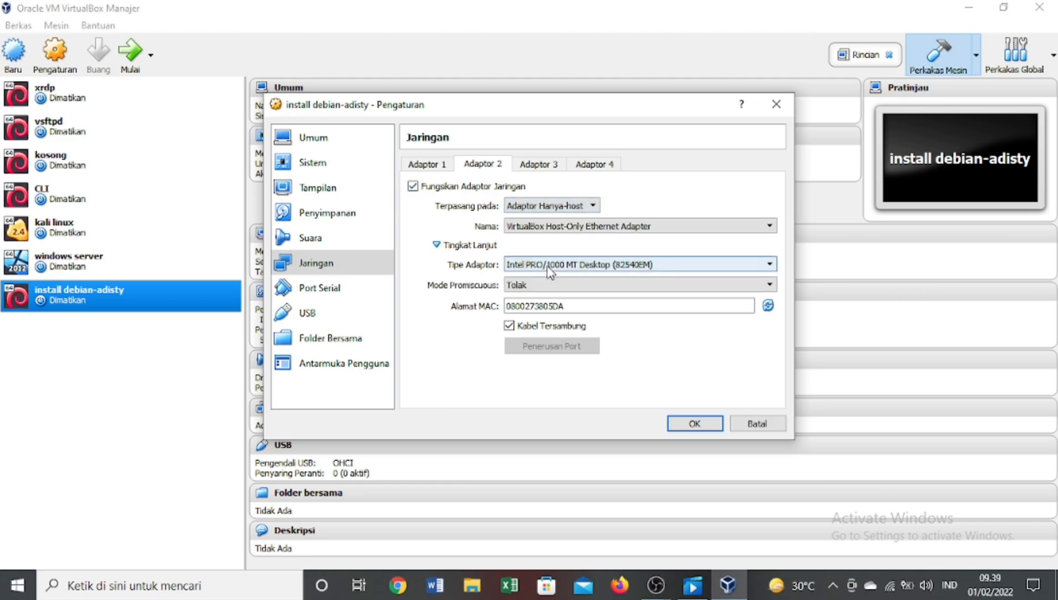
{"action": "left_click", "coordinate": [686, 423]}
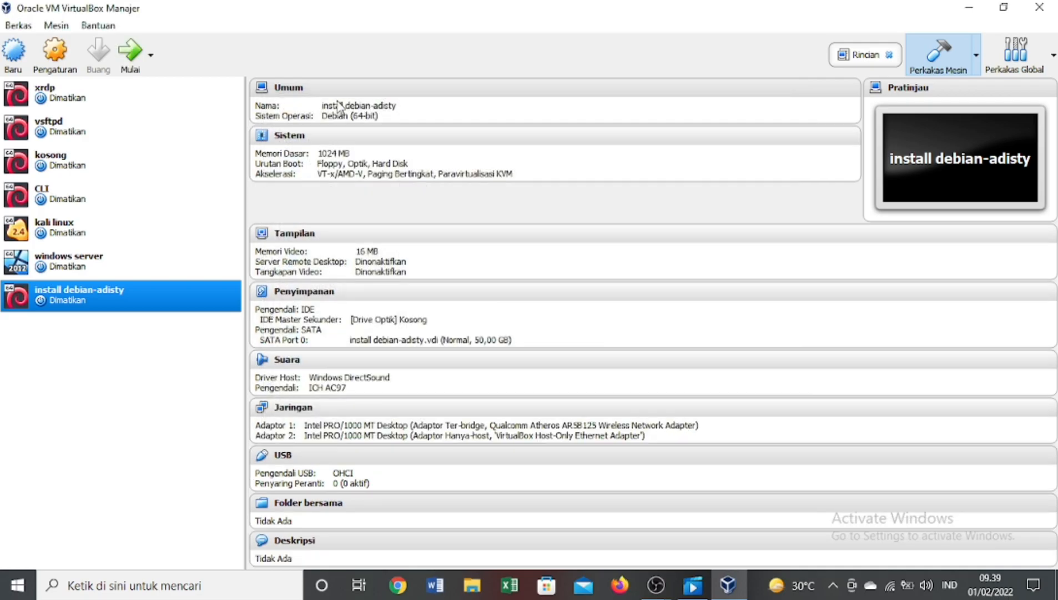
Step: Start the install debian-adisty virtual machine and log in as debian-adis, entering the account password
{"action": "left_click", "coordinate": [130, 56]}
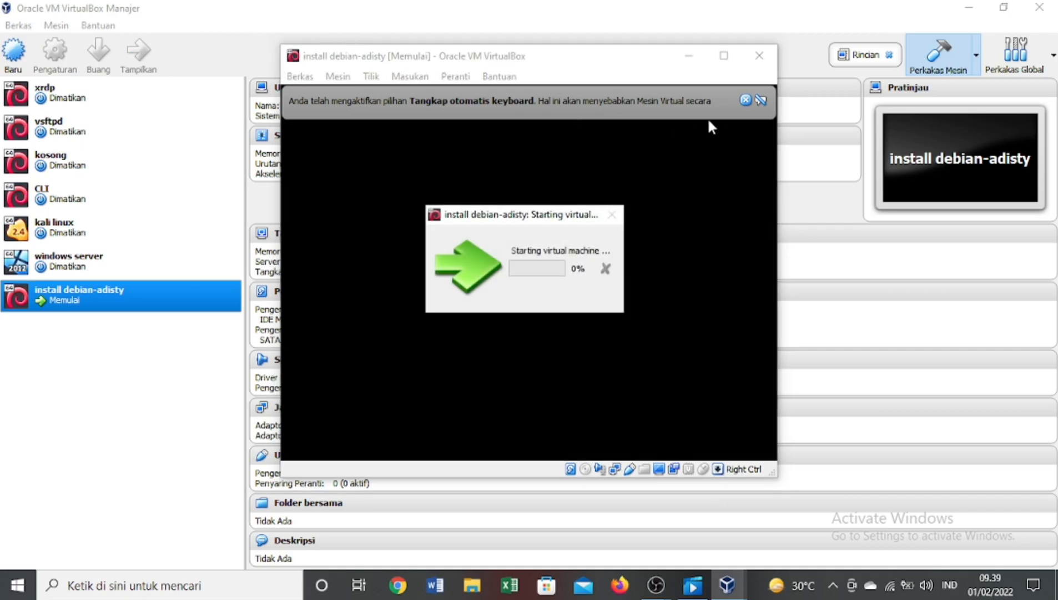
{"action": "left_click", "coordinate": [743, 101]}
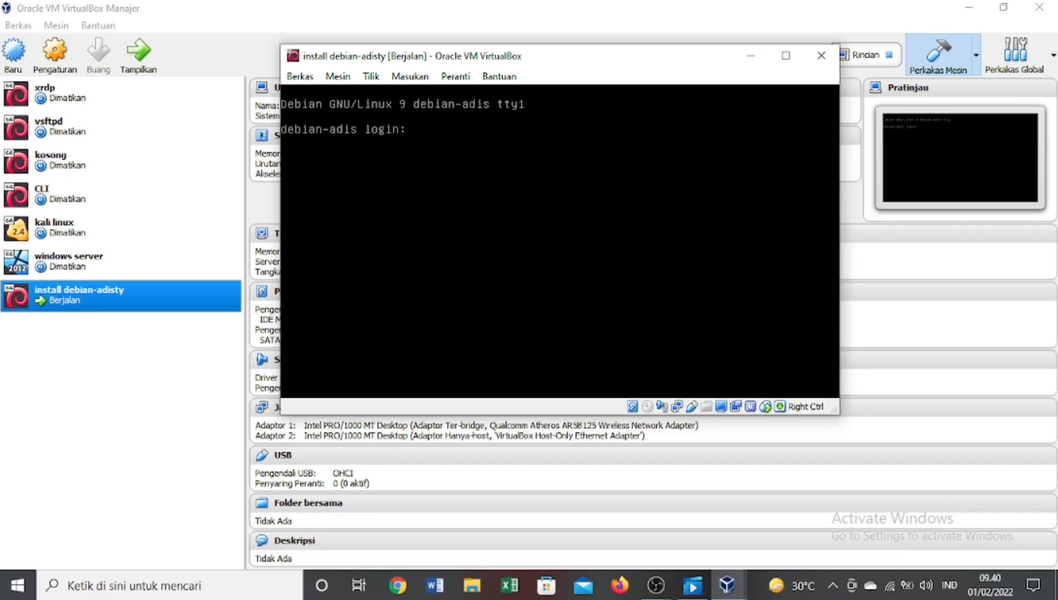
{"action": "type", "text": "debian-adis"}
{"action": "key", "text": "Return"}
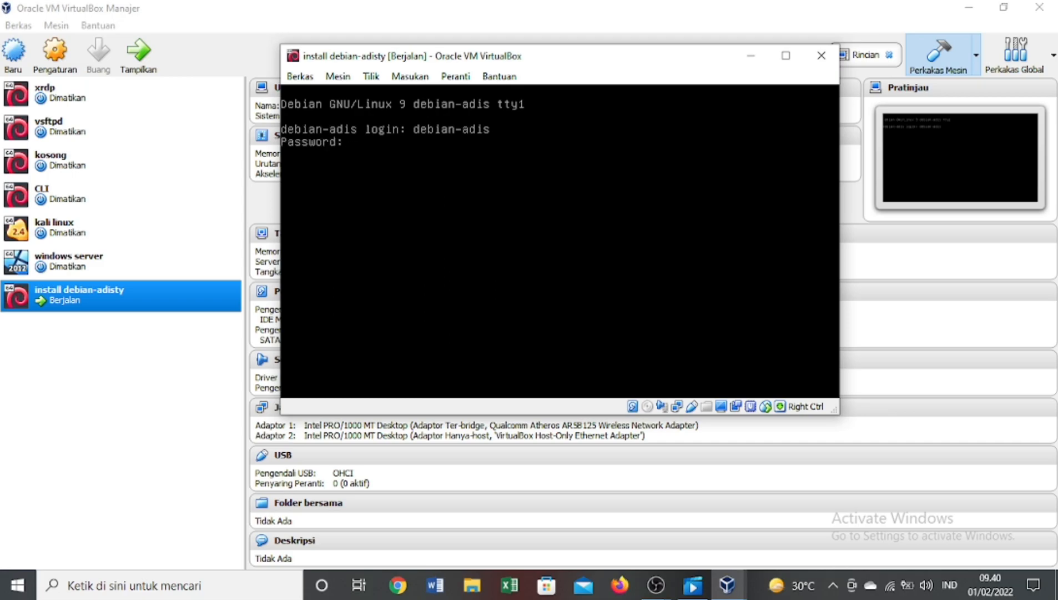
{"action": "key", "text": "Return"}
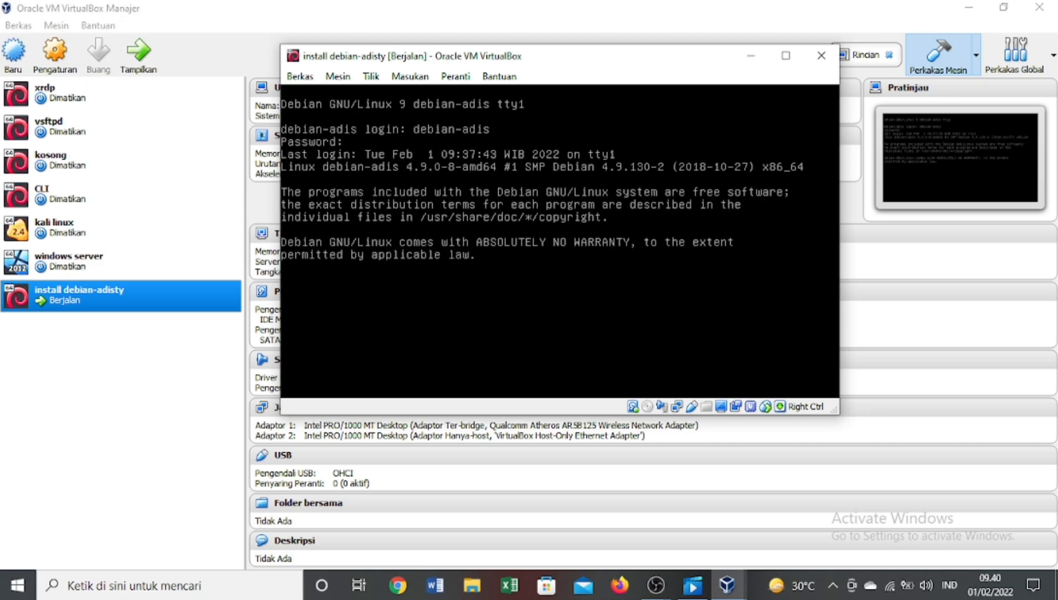
Step: Switch the session to the root user with su, entering the root password
{"action": "type", "text": "su"}
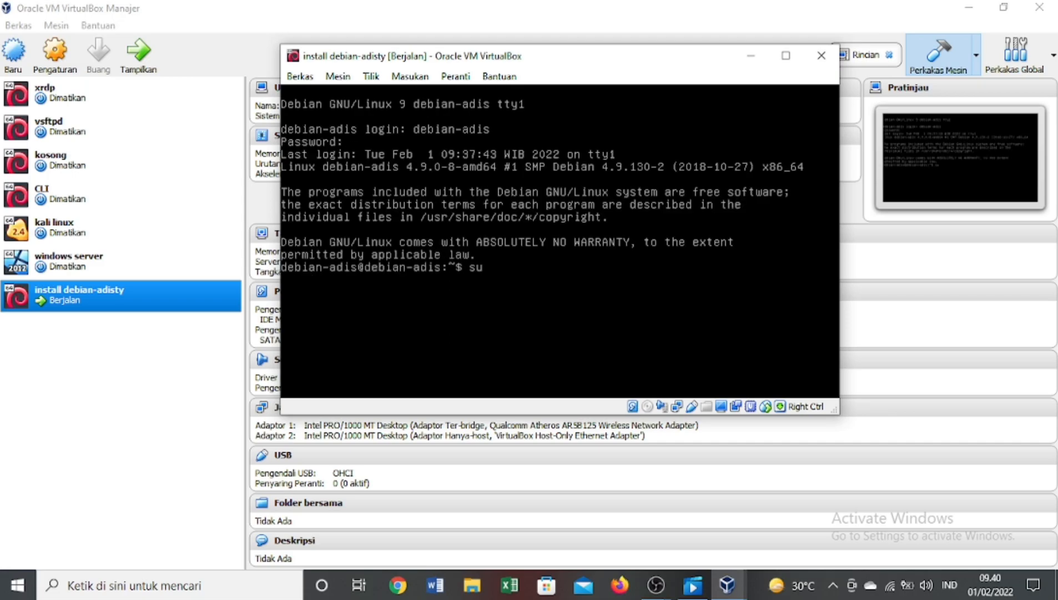
{"action": "key", "text": "Return"}
{"action": "key", "text": "Return"}
Step: List the network interfaces with ip a and ping 8.8.8.8 to check internet connectivity, stopping the ping after a few replies
{"action": "type", "text": "ip a"}
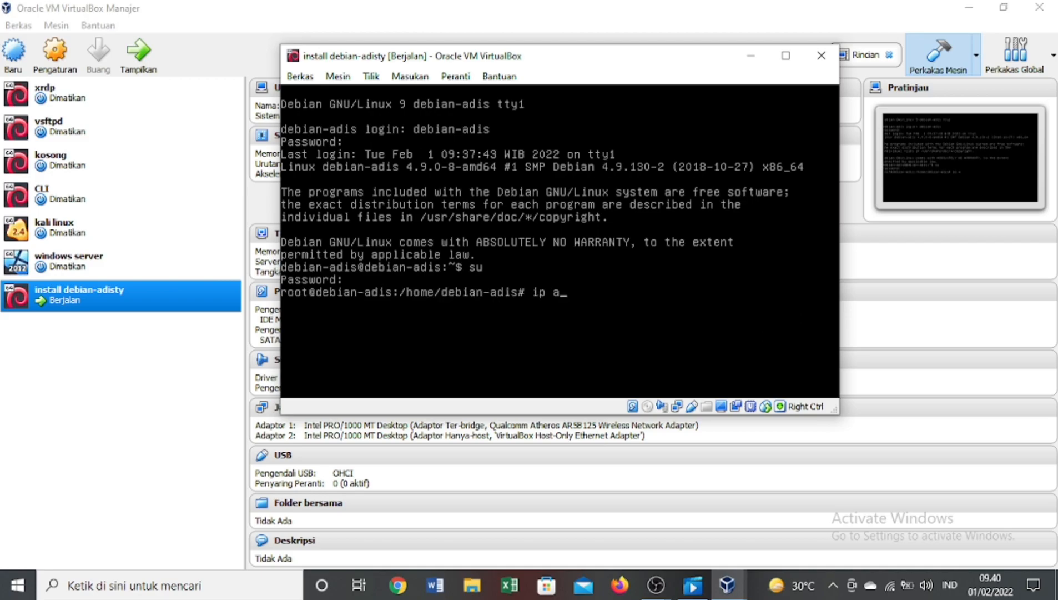
{"action": "key", "text": "Return"}
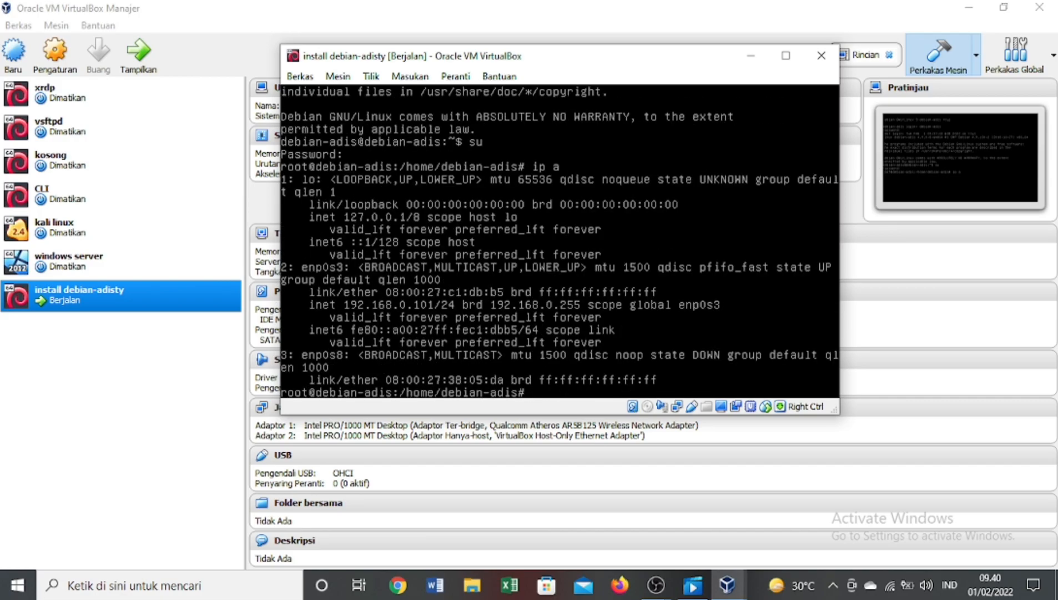
{"action": "type", "text": "pin"}
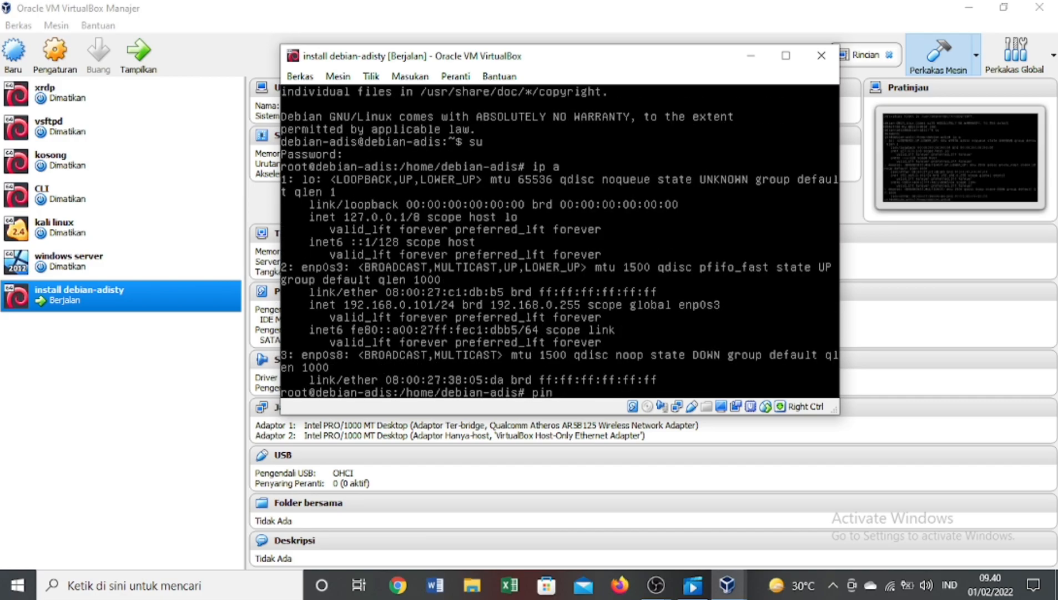
{"action": "type", "text": "g 8.8.8.8"}
{"action": "key", "text": "Return"}
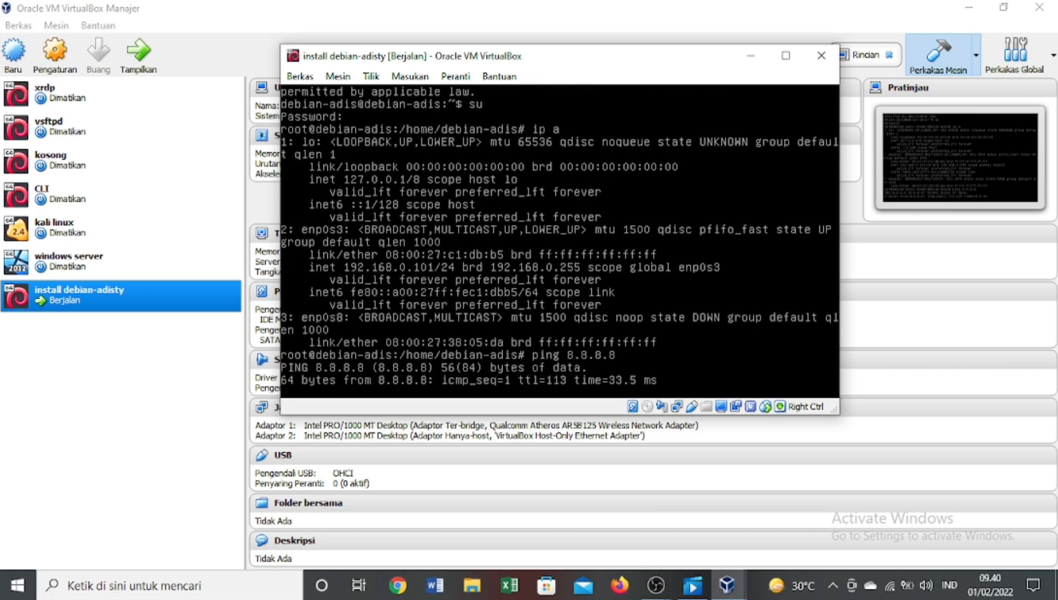
{"action": "key", "text": "ctrl+c"}
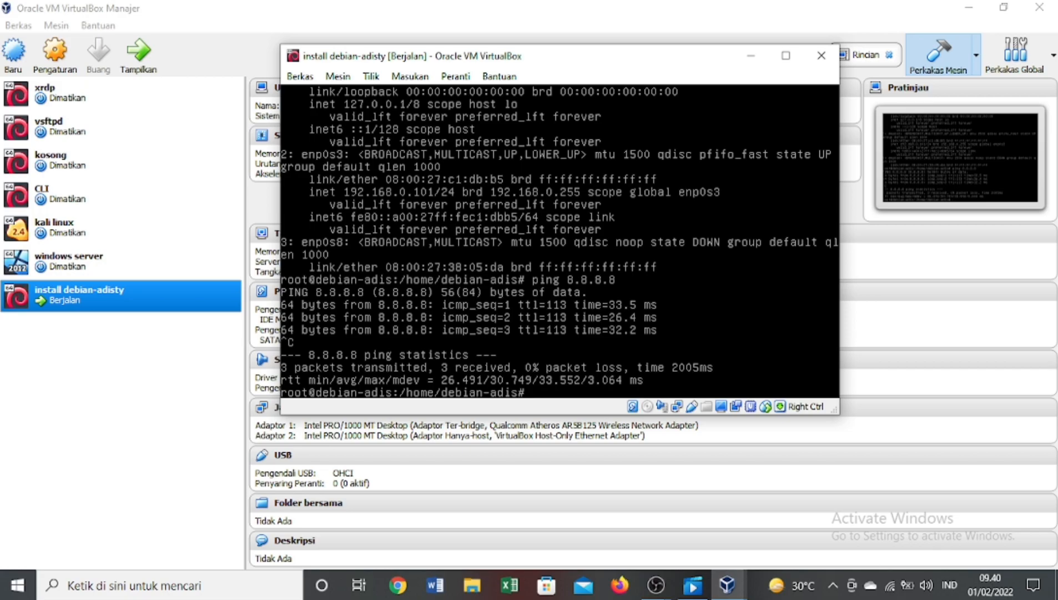
Step: Open the file /etc/network/interfaces in the nano editor
{"action": "type", "text": "nano /etc/networj"}
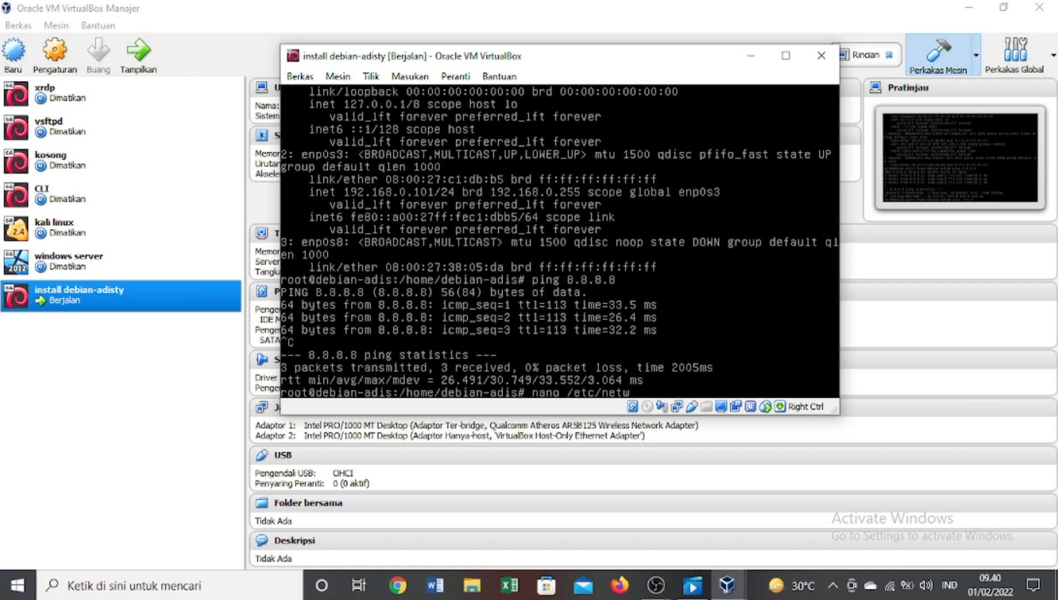
{"action": "key", "text": "BackSpace"}
{"action": "type", "text": "k/inm"}
{"action": "key", "text": "BackSpace"}
{"action": "type", "text": "terfaces"}
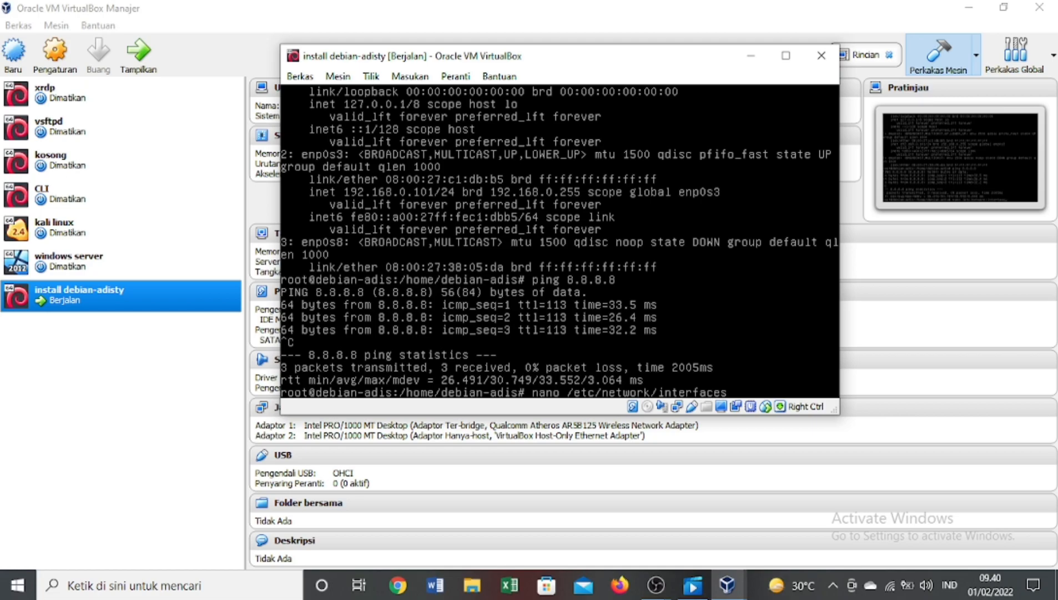
{"action": "key", "text": "Return"}
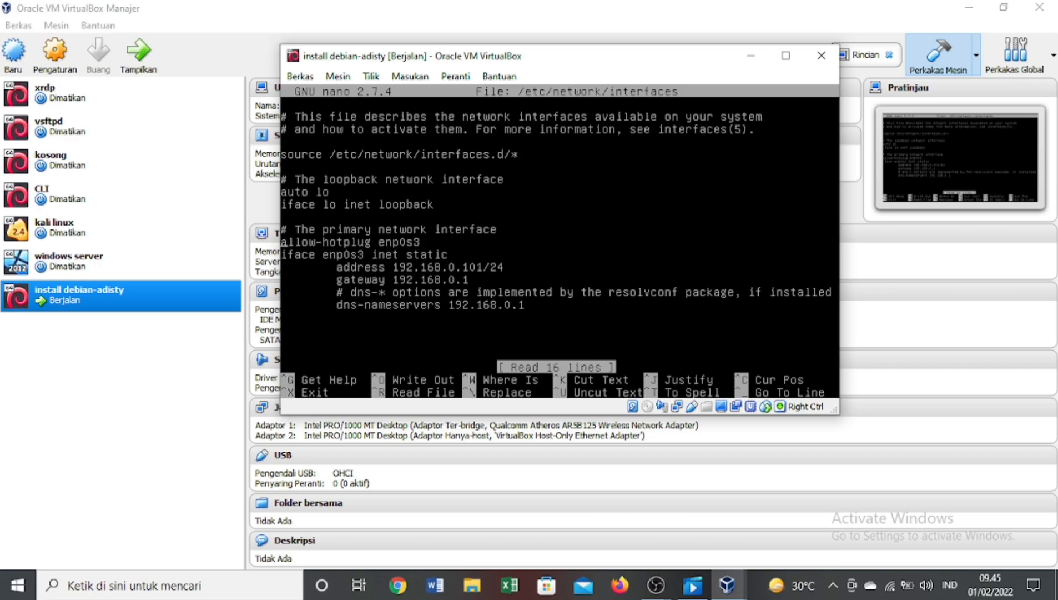
Step: Copy the enp0s3 allow-hotplug, iface and address lines into a new block at the end of the file, separated by a blank line
{"action": "key", "text": "ctrl+k"}
{"action": "key", "text": "ctrl+k"}
{"action": "key", "text": "ctrl+k"}
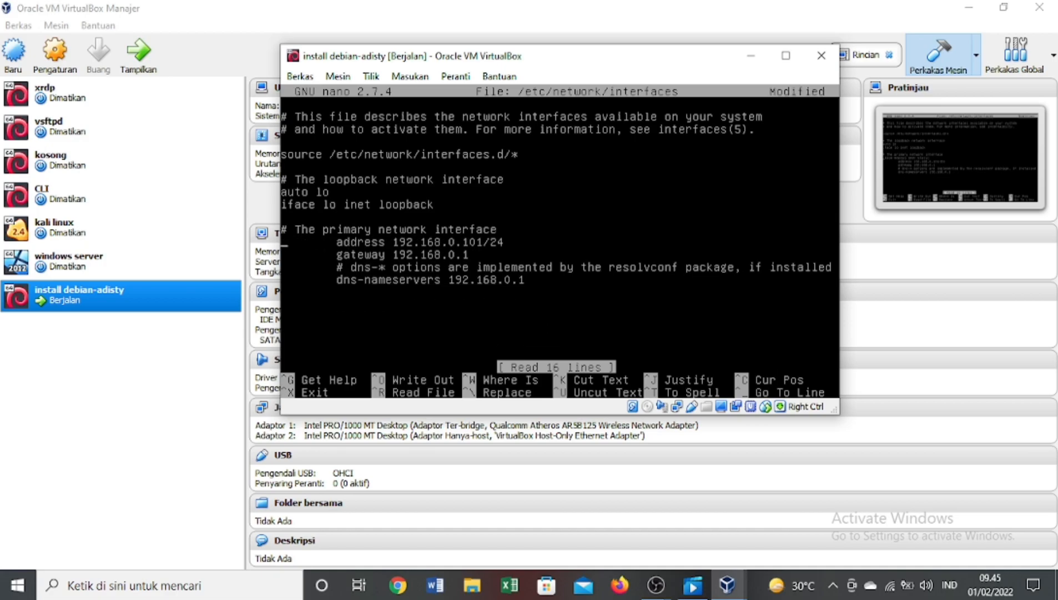
{"action": "key", "text": "ctrl+u"}
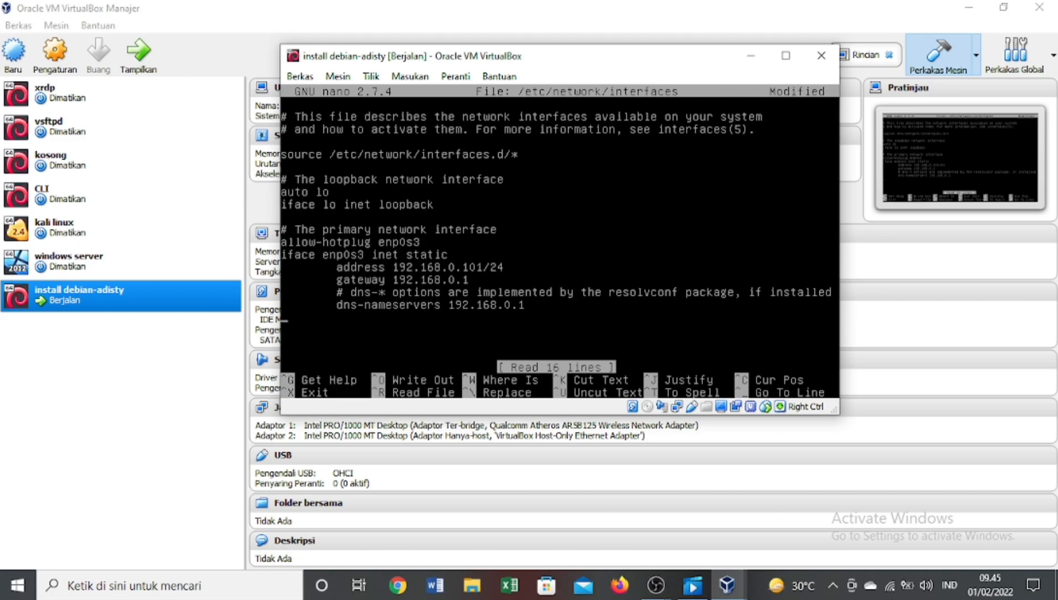
{"action": "key", "text": "Return"}
{"action": "key", "text": "ctrl+u"}
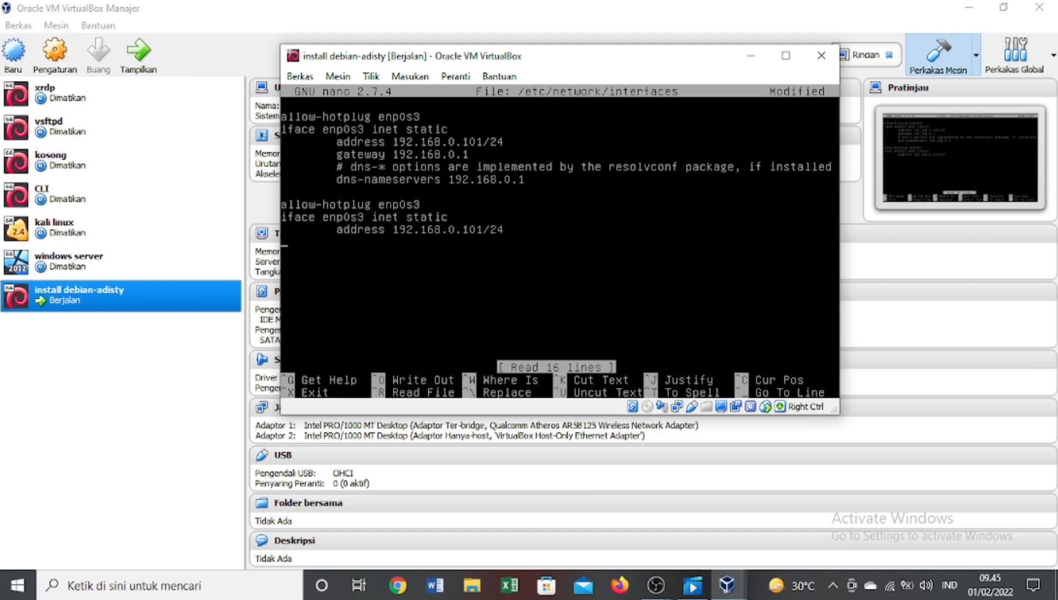
Step: Change the interface name to enp0s8 in both the iface and allow-hotplug lines of the copied block
{"action": "key", "text": "Right"}
{"action": "key", "text": "Right"}
{"action": "key", "text": "Right"}
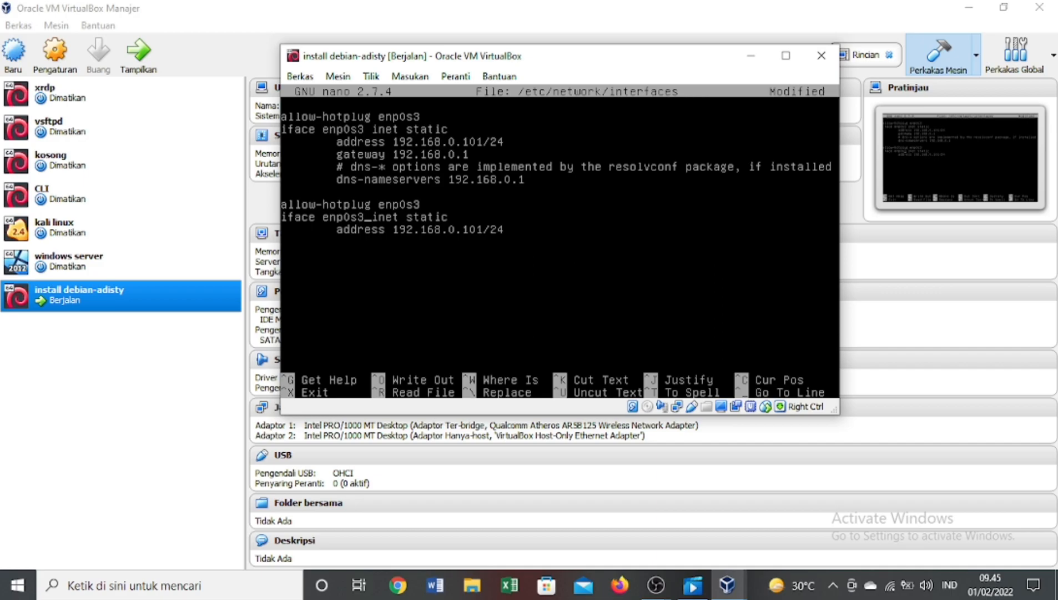
{"action": "key", "text": "BackSpace"}
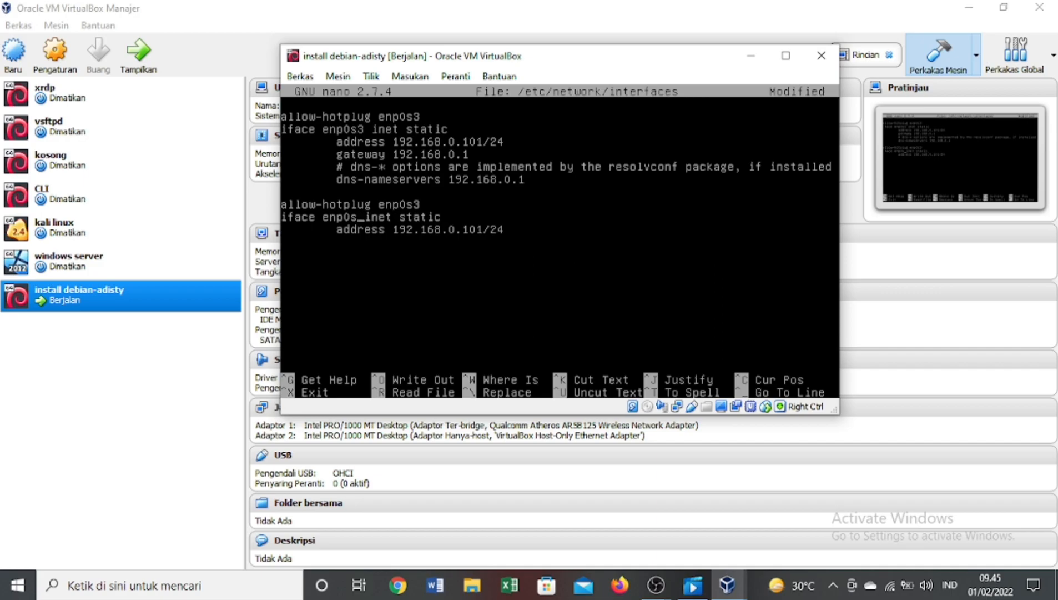
{"action": "type", "text": "8"}
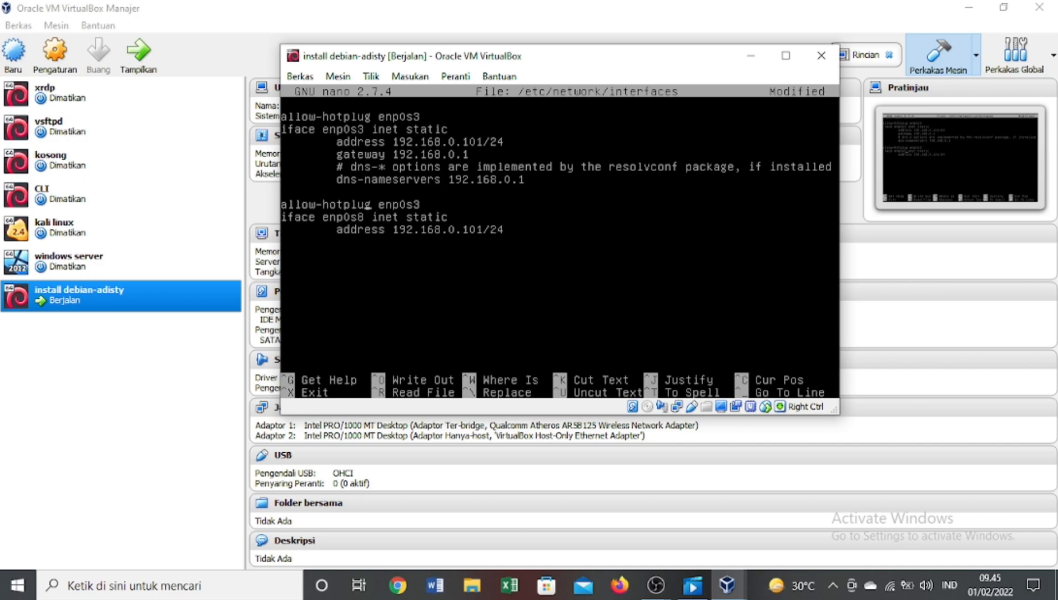
{"action": "key", "text": "BackSpace"}
{"action": "type", "text": "8"}
Step: Set the enp0s8 address to 1.1.1.1/24, then save the interfaces file under its existing name and exit nano
{"action": "key", "text": "BackSpace"}
{"action": "key", "text": "BackSpace"}
{"action": "key", "text": "BackSpace"}
{"action": "key", "text": "BackSpace"}
{"action": "key", "text": "BackSpace"}
{"action": "key", "text": "BackSpace"}
{"action": "key", "text": "BackSpace"}
{"action": "key", "text": "BackSpace"}
{"action": "key", "text": "BackSpace"}
{"action": "key", "text": "BackSpace"}
{"action": "key", "text": "BackSpace"}
{"action": "key", "text": "BackSpace"}
{"action": "key", "text": "BackSpace"}
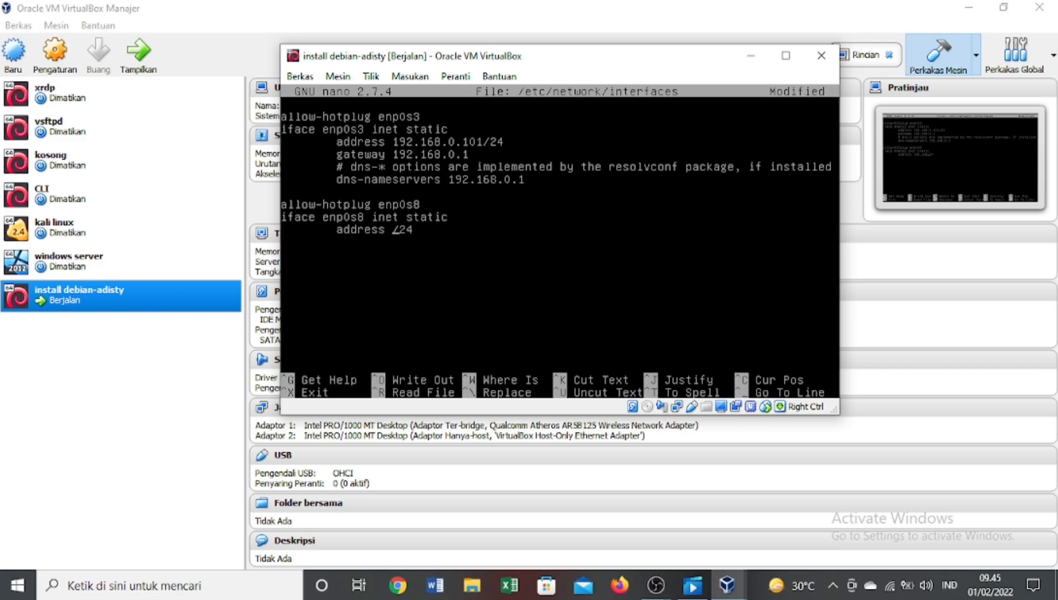
{"action": "type", "text": "1.1.1.1"}
{"action": "key", "text": "ctrl+x"}
{"action": "key", "text": "y"}
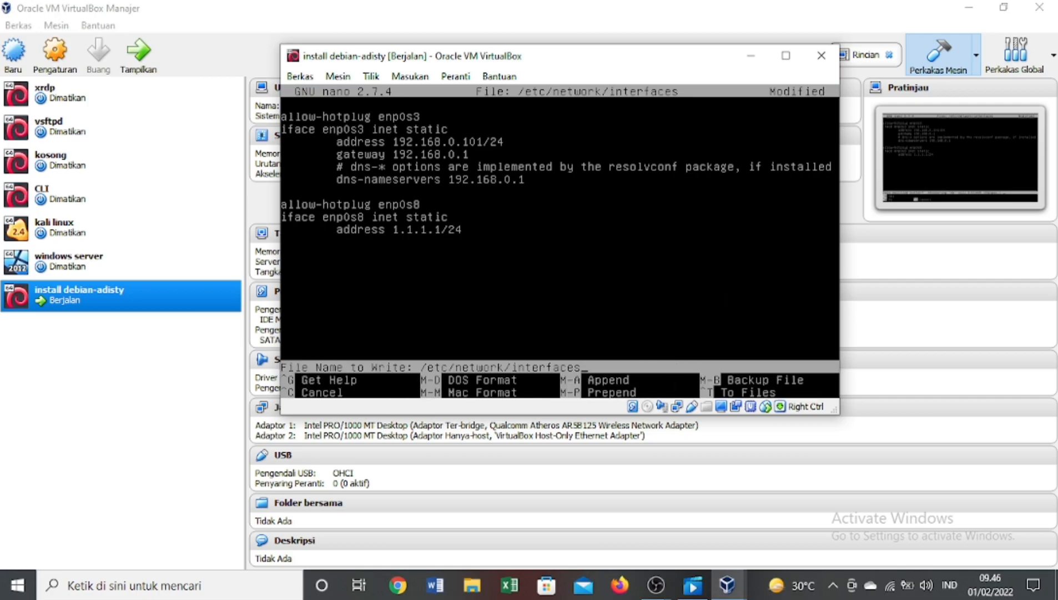
{"action": "key", "text": "Return"}
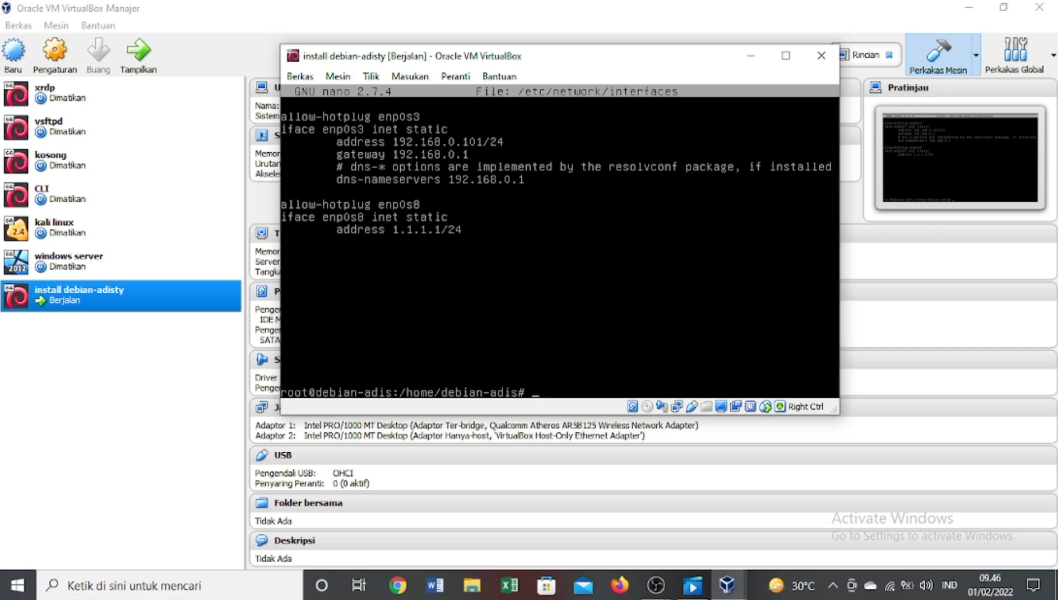
Step: Reboot the Debian virtual machine and log in as debian-adis, entering the account password
{"action": "type", "text": "reboot"}
{"action": "key", "text": "Return"}
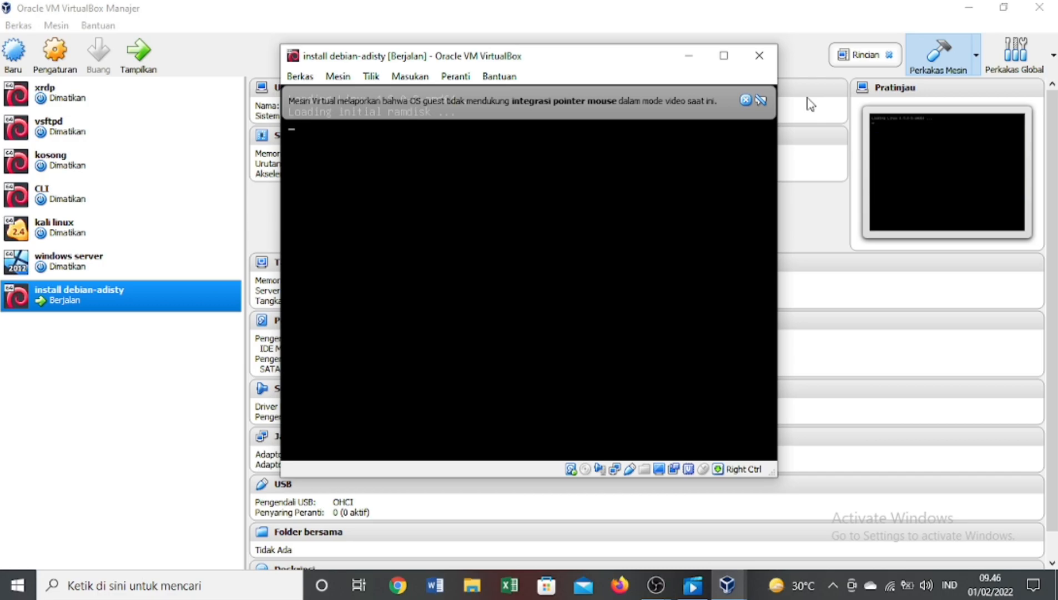
{"action": "type", "text": "debian-adis"}
{"action": "key", "text": "Return"}
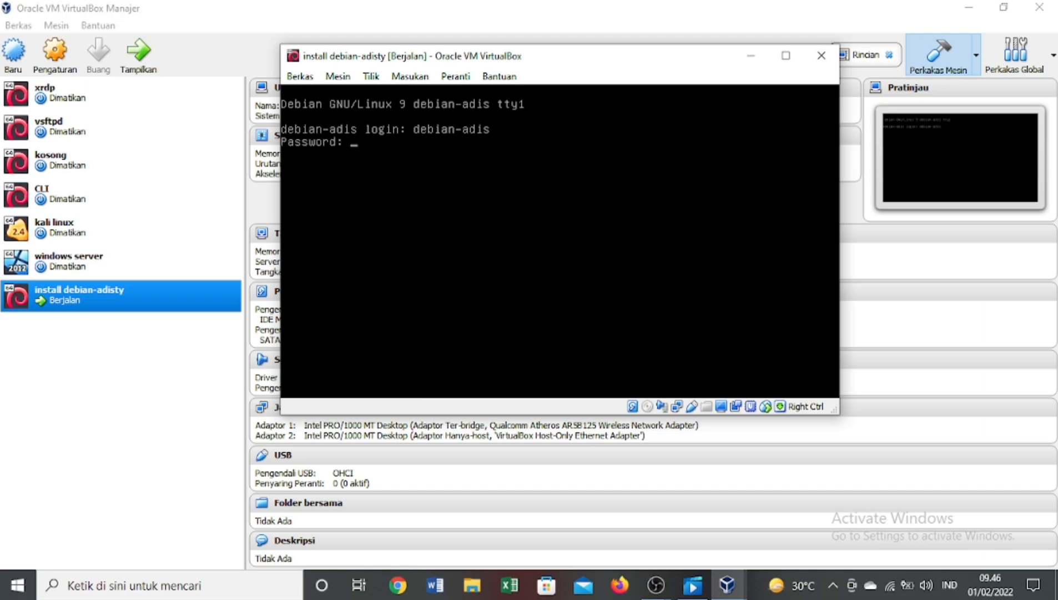
{"action": "key", "text": "Return"}
Step: Gain root privileges in the rebooted system with su, entering the root password
{"action": "type", "text": "su"}
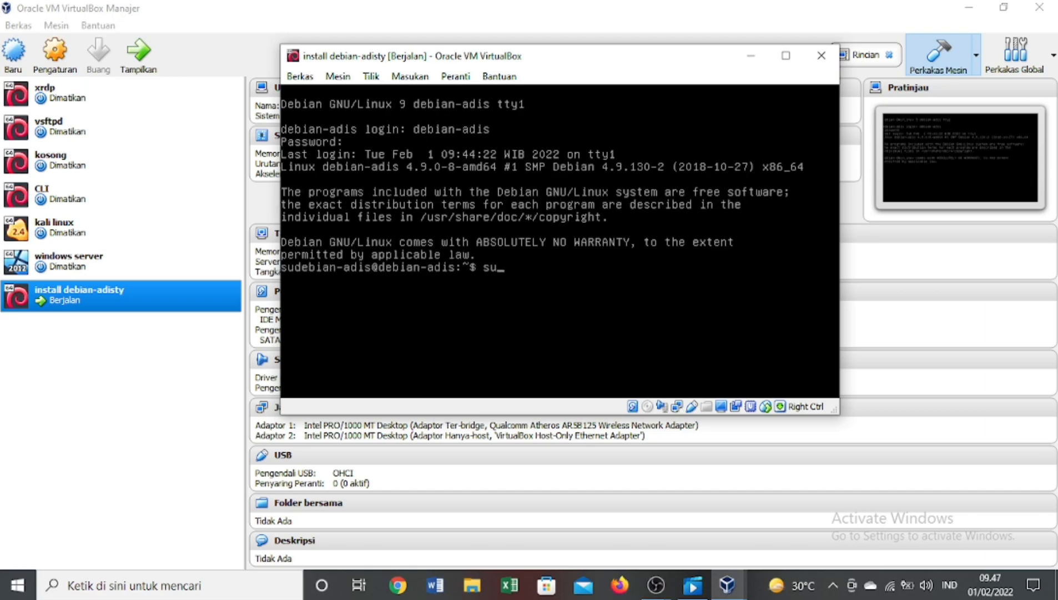
{"action": "key", "text": "Return"}
{"action": "key", "text": "Return"}
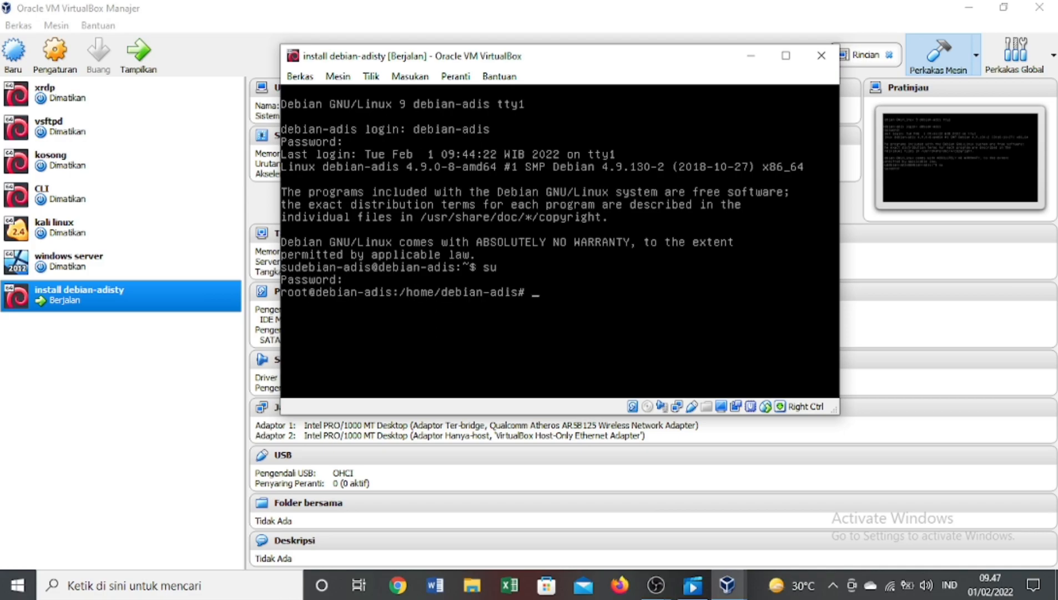
Step: List the network interfaces with ip a to check the enp0s3 and enp0s8 addresses
{"action": "type", "text": "i[ a"}
{"action": "key", "text": "BackSpace"}
{"action": "key", "text": "BackSpace"}
{"action": "key", "text": "BackSpace"}
{"action": "type", "text": "p a"}
{"action": "key", "text": "Return"}
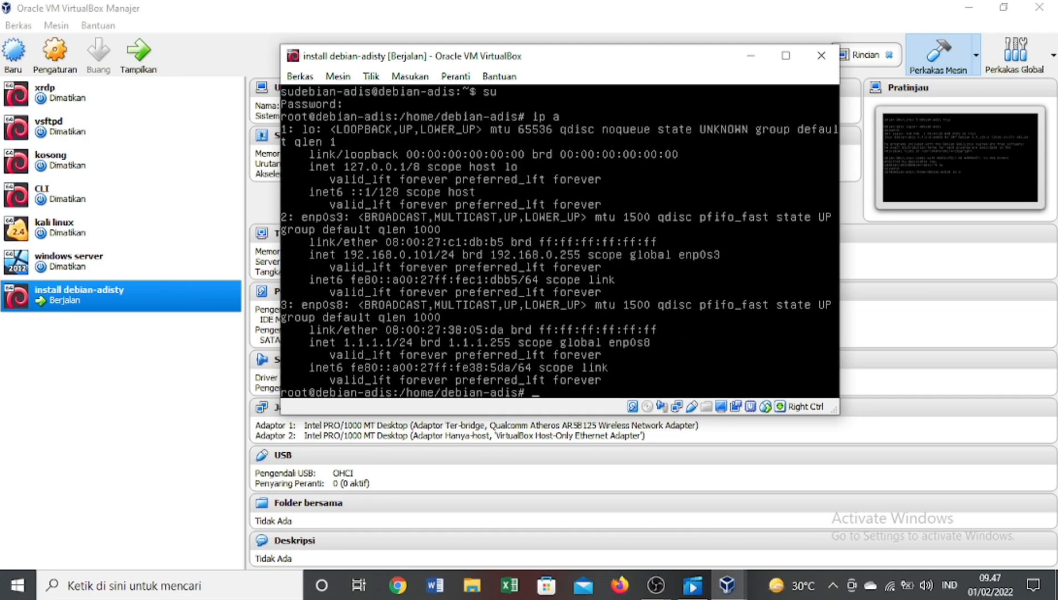
Step: Ping the machine's own addresses 1.1.1.1 and 192.168.0.101, stopping each ping after a few replies
{"action": "type", "text": "ping"}
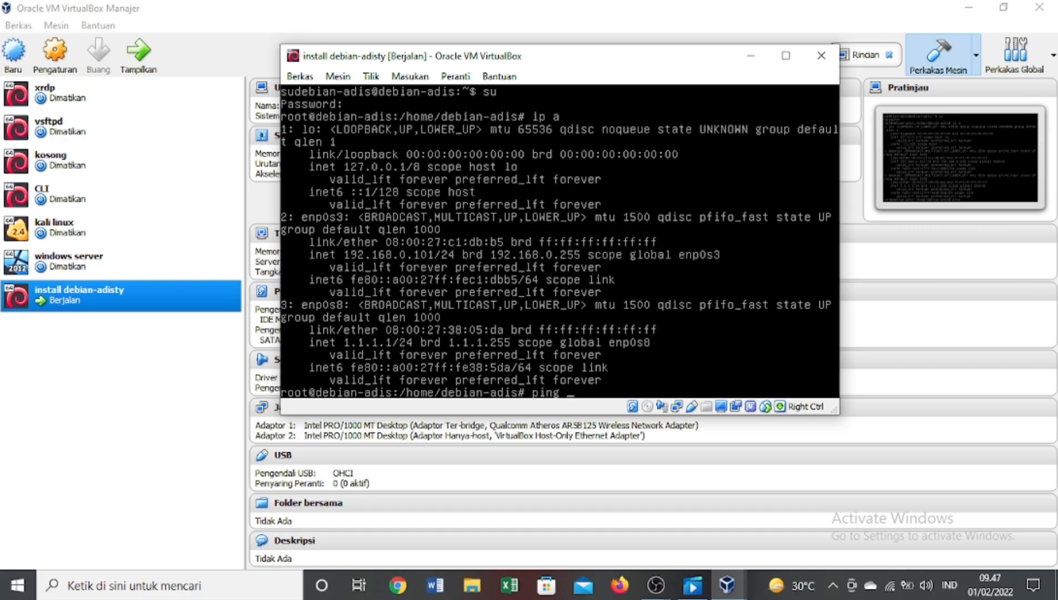
{"action": "type", "text": "1.1.1.1"}
{"action": "key", "text": "Return"}
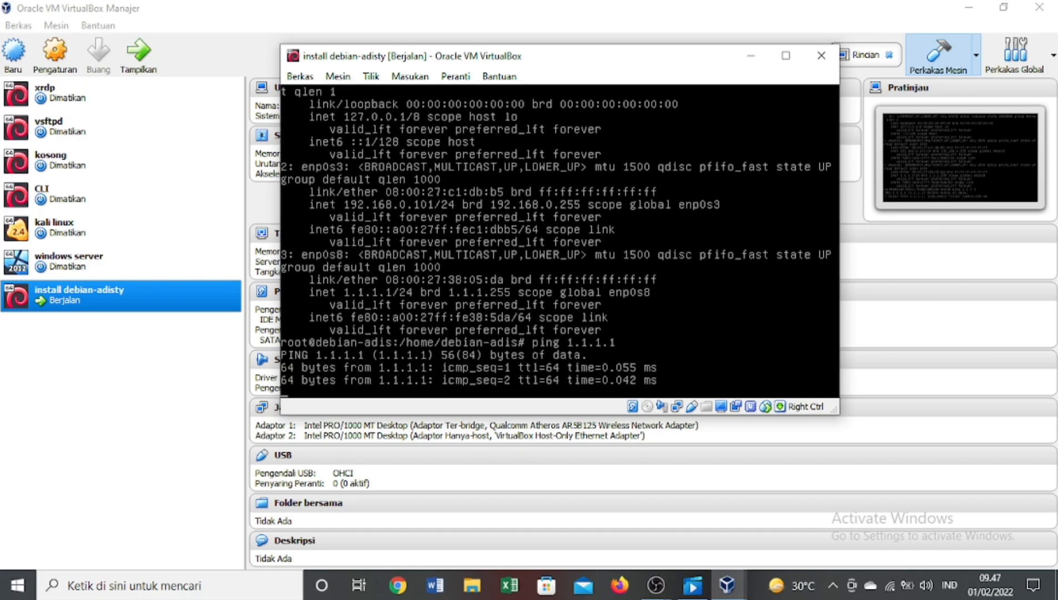
{"action": "key", "text": "ctrl+c"}
{"action": "type", "text": "ping 192.168.0.101"}
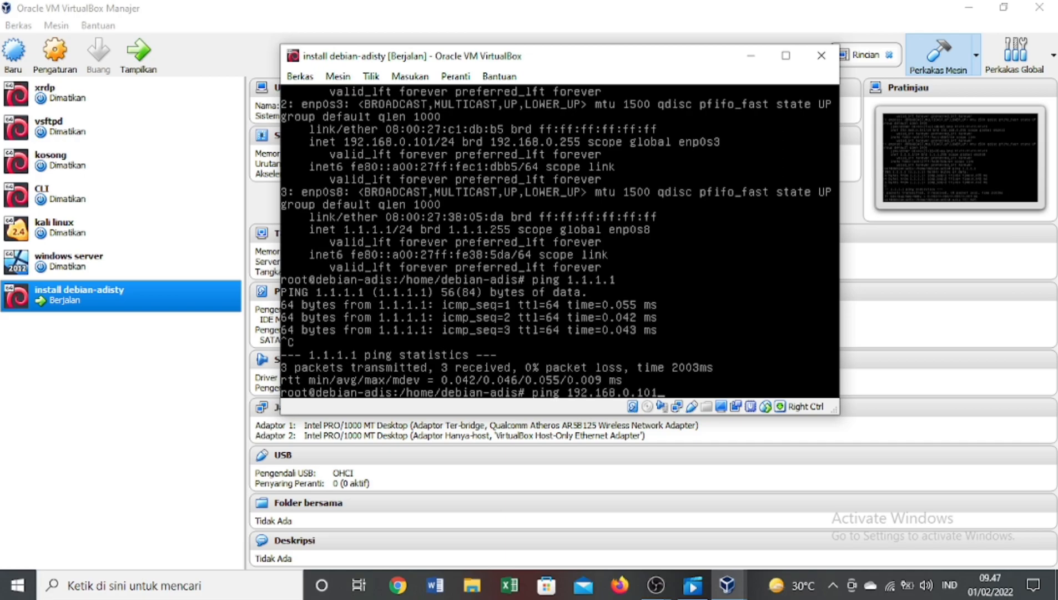
{"action": "key", "text": "Return"}
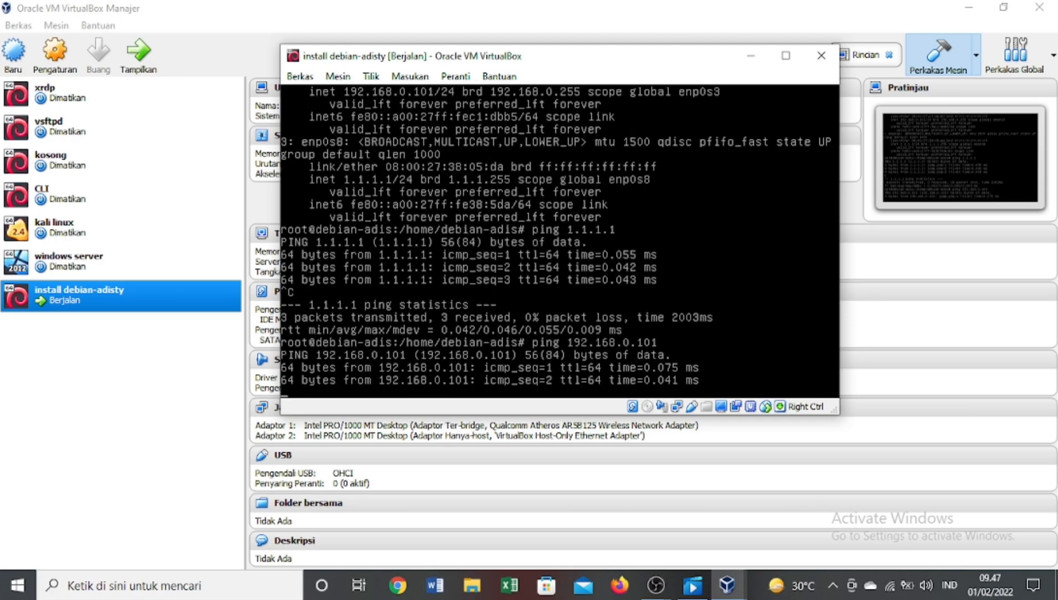
{"action": "key", "text": "ctrl+c"}
Step: Ping 8.8.8.8 and google.com to check internet access and name resolution, stopping each ping after a few replies
{"action": "type", "text": "ping"}
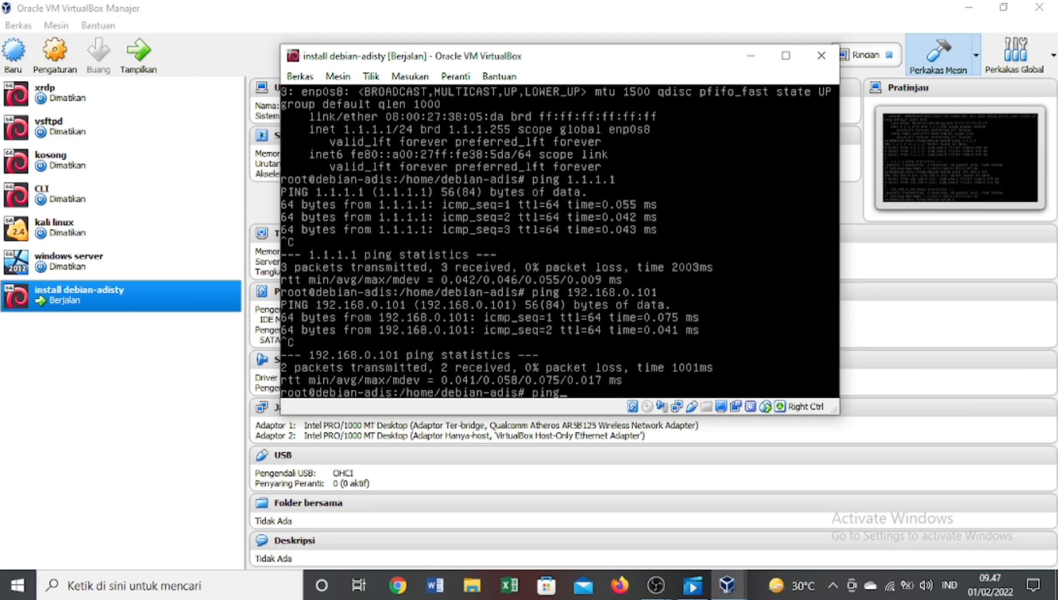
{"action": "type", "text": " 8.8.8.8"}
{"action": "key", "text": "Return"}
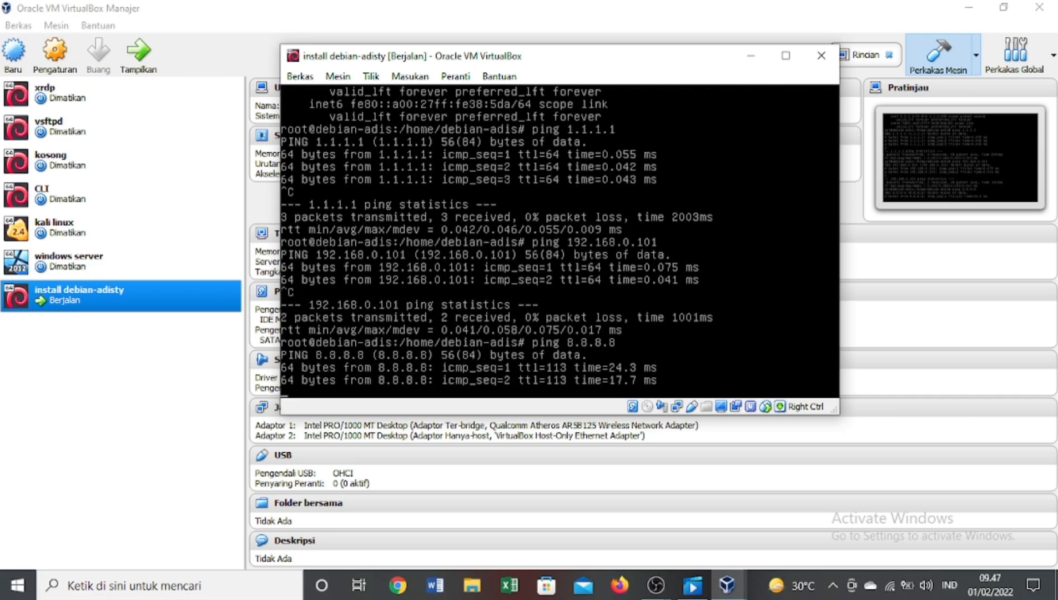
{"action": "key", "text": "ctrl+c"}
{"action": "type", "text": "ping google.com"}
{"action": "key", "text": "Return"}
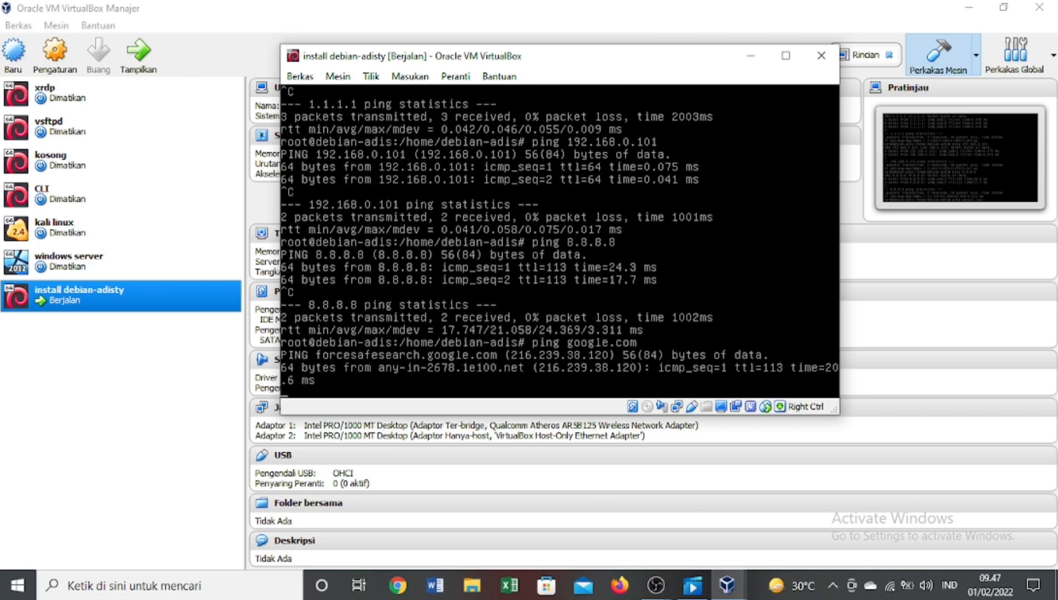
{"action": "key", "text": "ctrl+c"}
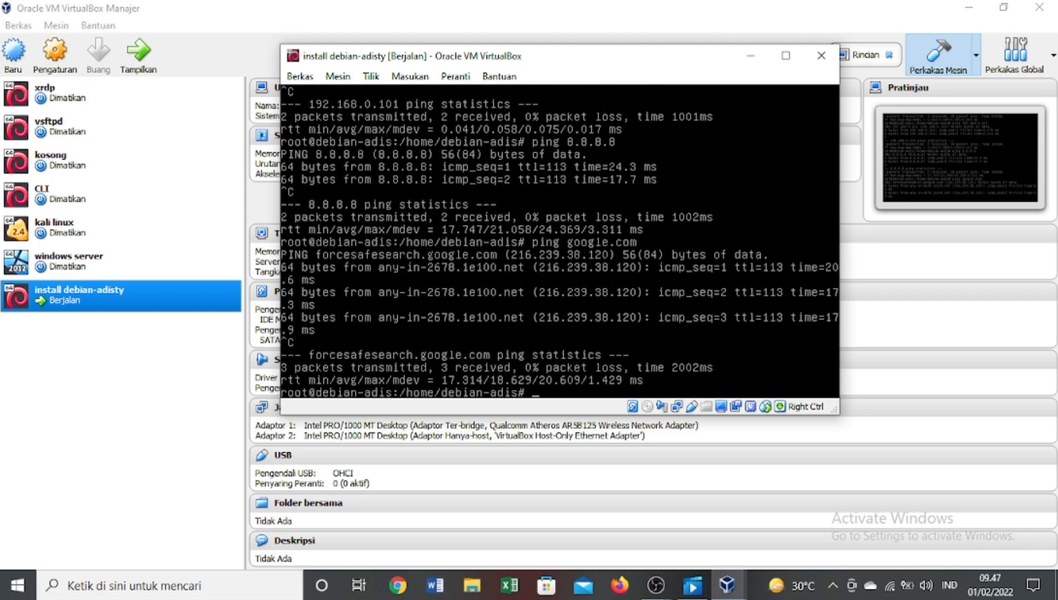